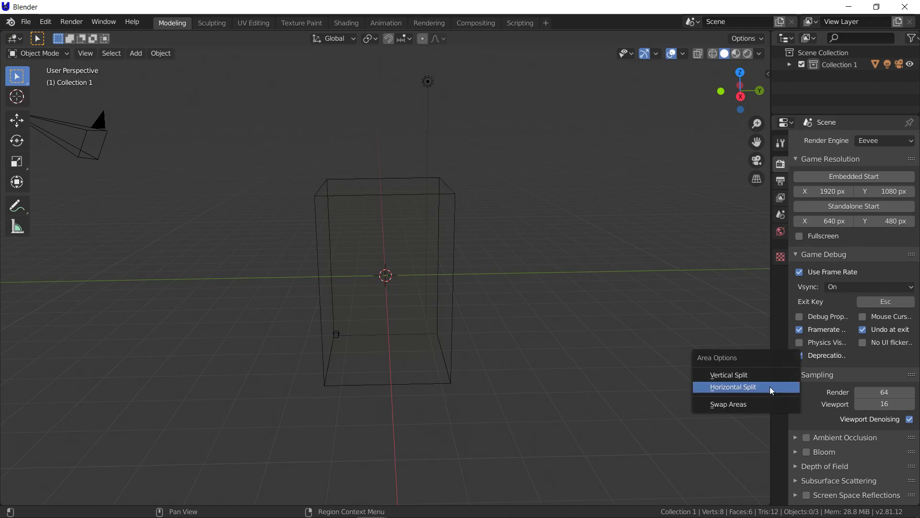
Split the 3D viewport horizontally and turn the lower area into a Shader Editor
{"action": "left_click", "coordinate": [753, 386]}
{"action": "left_click", "coordinate": [562, 358]}
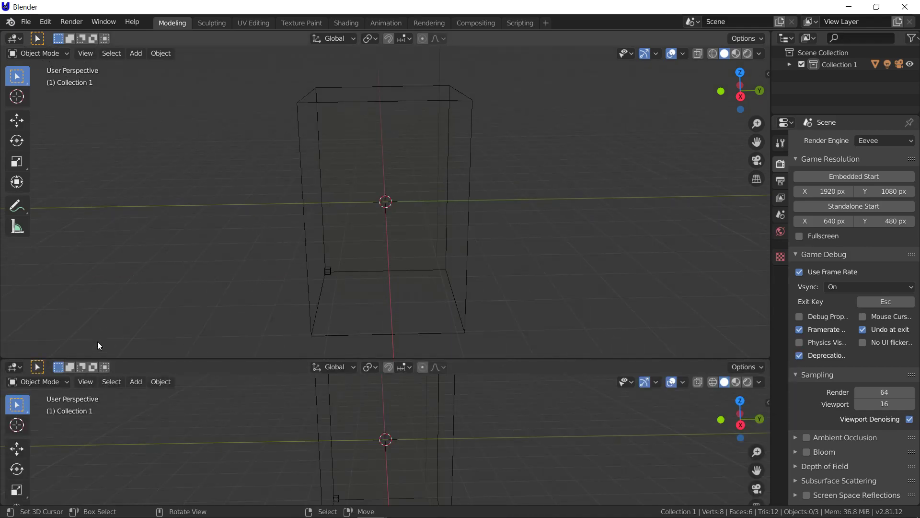
{"action": "left_click", "coordinate": [15, 367]}
{"action": "left_click", "coordinate": [31, 277]}
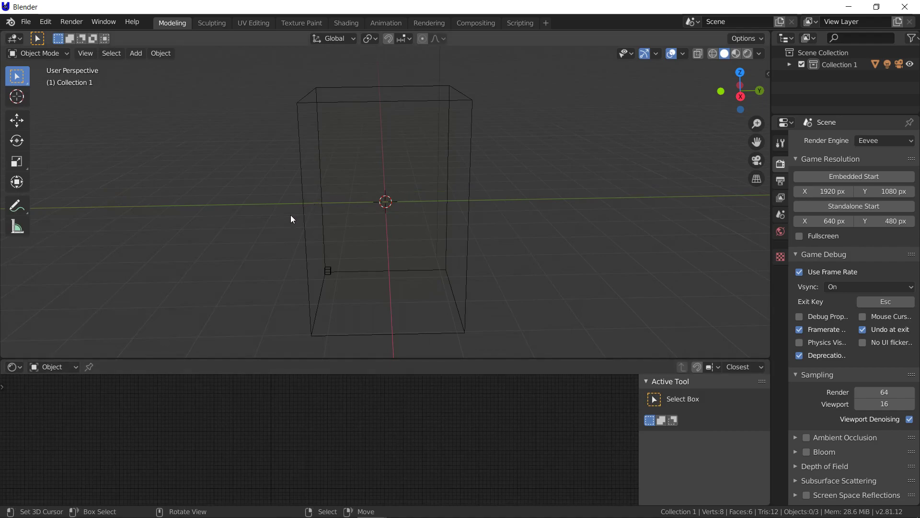
Select the smoke domain box and delete the Principled Volume node from its material
{"action": "right_click", "coordinate": [304, 216]}
{"action": "middle_click_drag", "start_coordinate": [379, 457], "coordinate": [338, 382]}
{"action": "scroll", "coordinate": [344, 394], "scroll_direction": "up", "scroll_amount": 5}
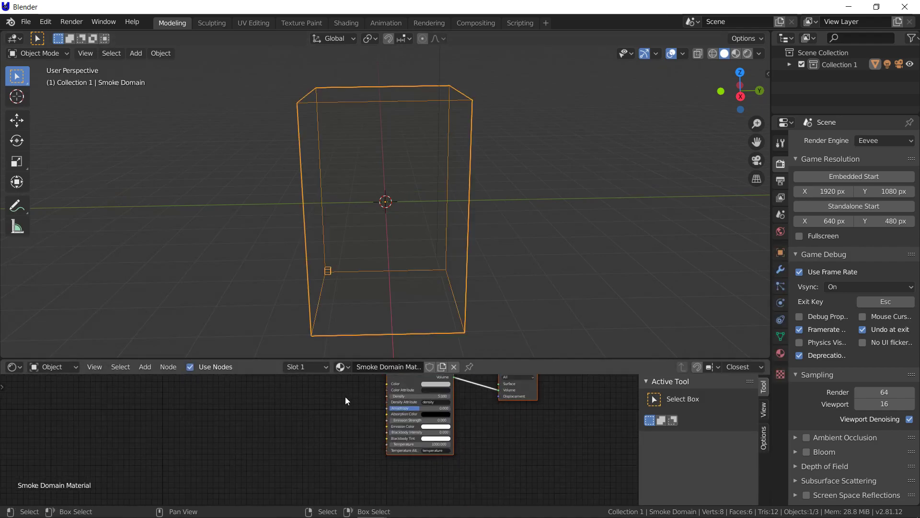
{"action": "middle_click_drag", "start_coordinate": [374, 440], "coordinate": [314, 470]}
{"action": "scroll", "coordinate": [424, 440], "scroll_direction": "up", "scroll_amount": 1}
{"action": "middle_click_drag", "start_coordinate": [427, 413], "coordinate": [470, 401]}
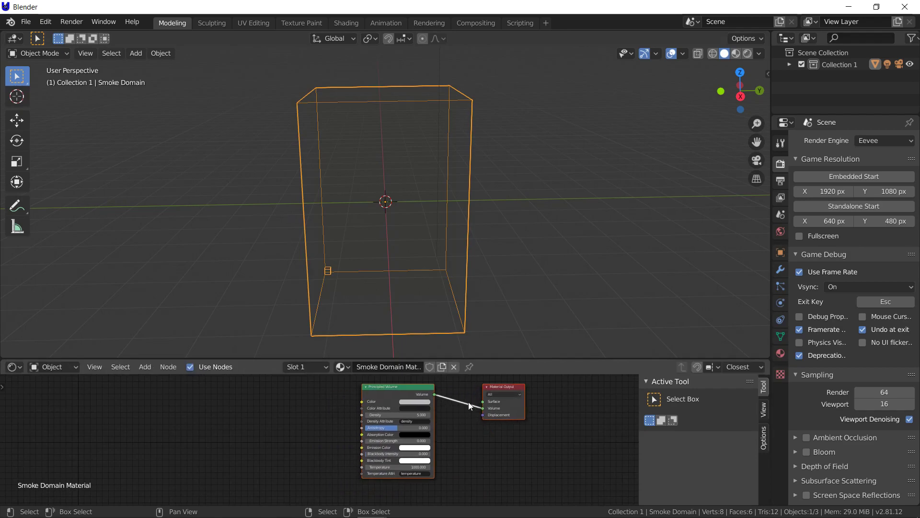
{"action": "left_click", "coordinate": [397, 390]}
{"action": "key", "text": "x"}
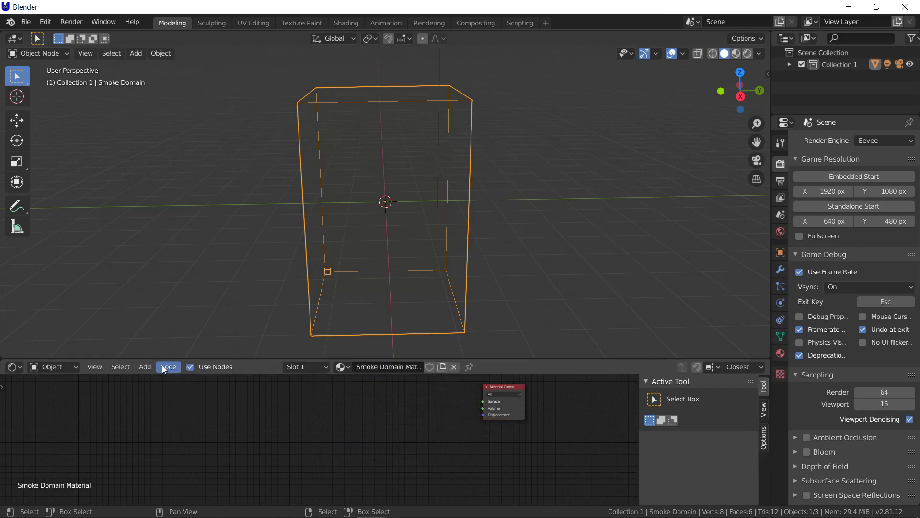
Add a Gradient Texture node and connect its Color output to the Material Output's Surface input
{"action": "left_click", "coordinate": [149, 367]}
{"action": "mouse_move", "coordinate": [166, 396]}
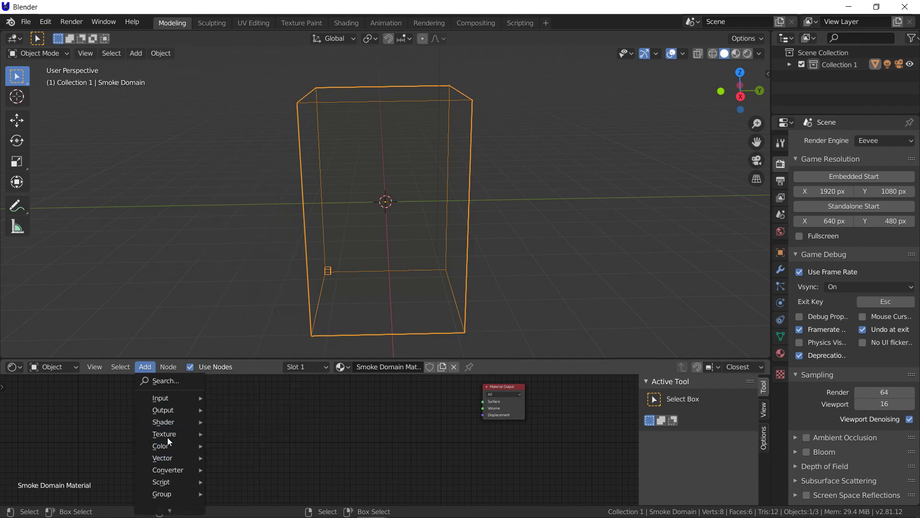
{"action": "mouse_move", "coordinate": [165, 434]}
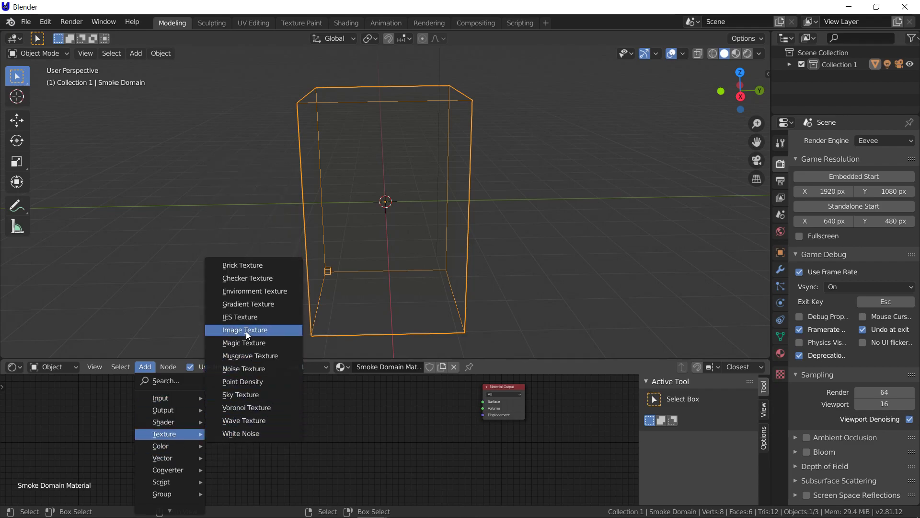
{"action": "left_click", "coordinate": [247, 304]}
{"action": "left_click", "coordinate": [368, 442]}
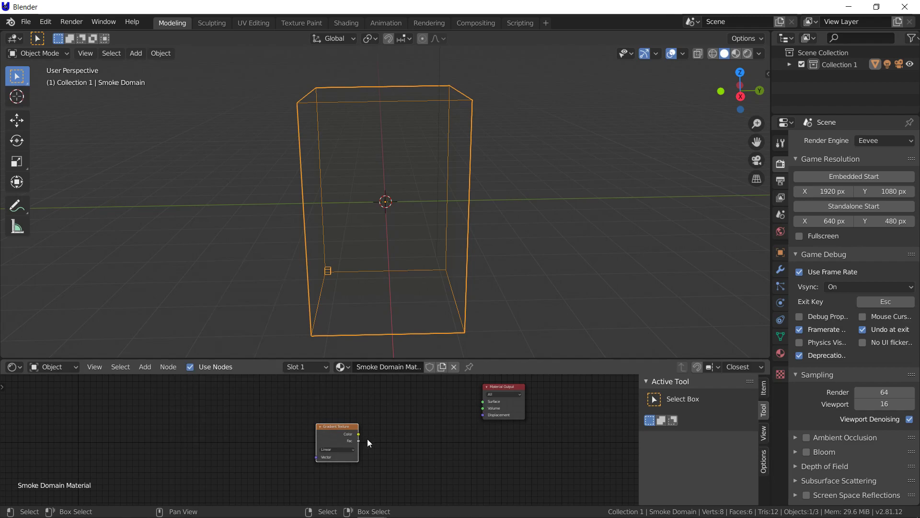
{"action": "left_click_drag", "start_coordinate": [358, 433], "coordinate": [483, 402]}
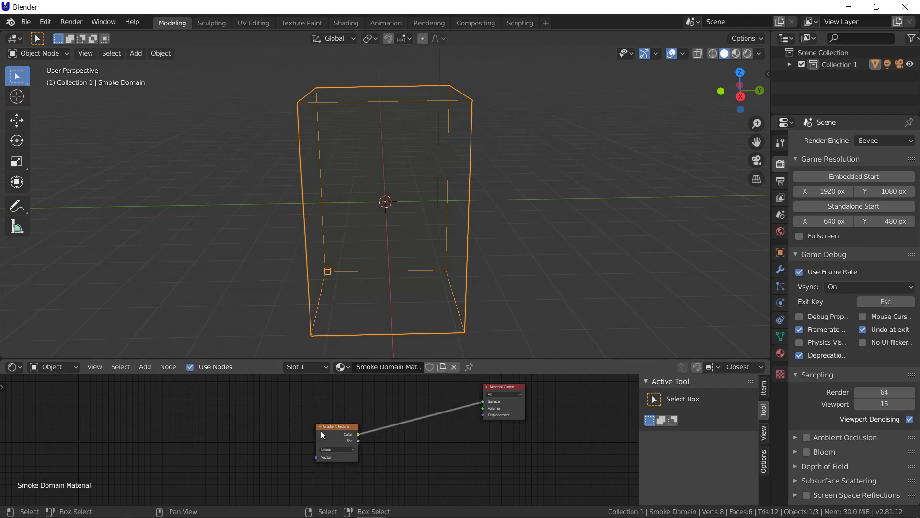
{"action": "left_click_drag", "start_coordinate": [328, 430], "coordinate": [382, 417]}
{"action": "scroll", "coordinate": [335, 444], "scroll_direction": "up", "scroll_amount": 2}
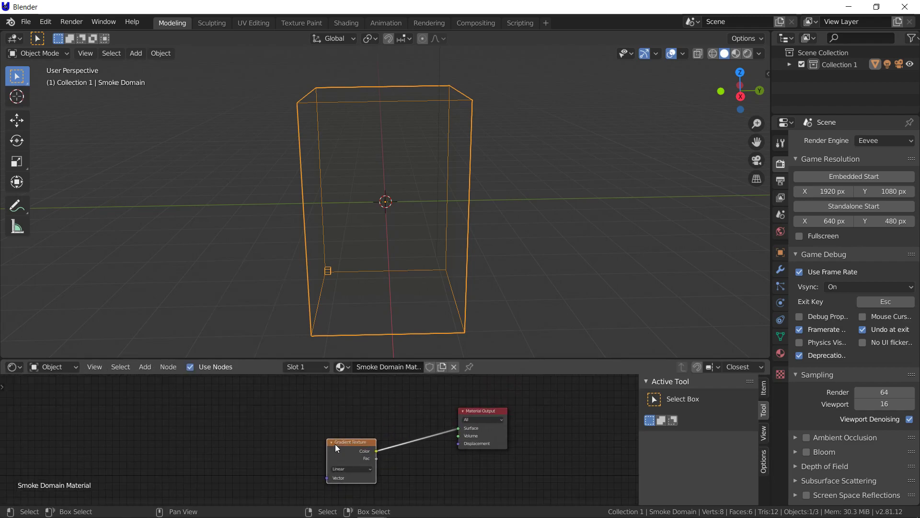
Add a Geometry node and connect its Position output to the Gradient Texture's Vector input
{"action": "left_click", "coordinate": [145, 366]}
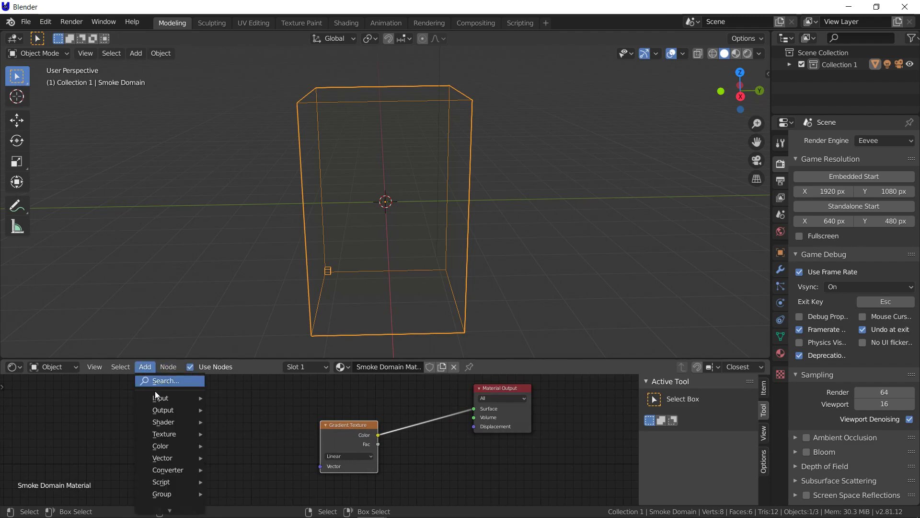
{"action": "mouse_move", "coordinate": [180, 472]}
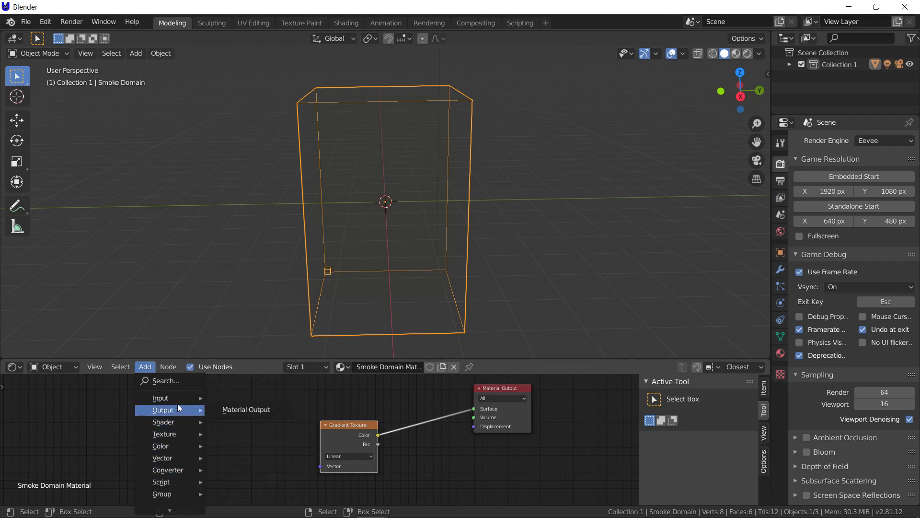
{"action": "left_click", "coordinate": [259, 232]}
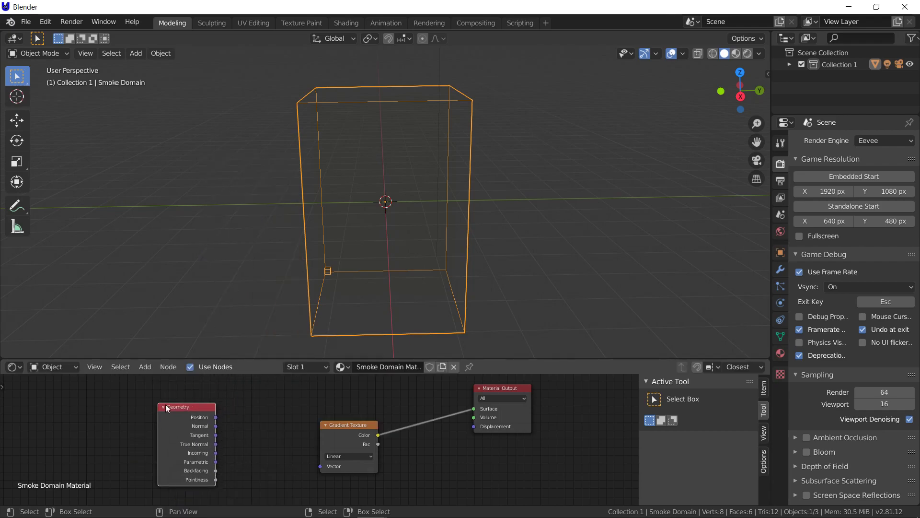
{"action": "left_click_drag", "start_coordinate": [216, 418], "coordinate": [321, 466]}
Set the gradient type to Quadratic and move the gradient's link to the Material Output's Volume input
{"action": "left_click", "coordinate": [349, 456]}
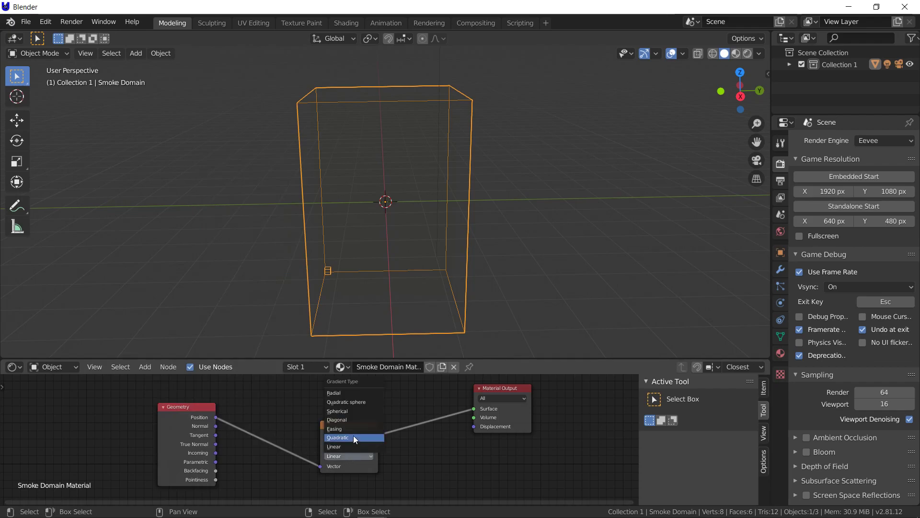
{"action": "left_click", "coordinate": [353, 437]}
{"action": "middle_click_drag", "start_coordinate": [467, 416], "coordinate": [420, 404]}
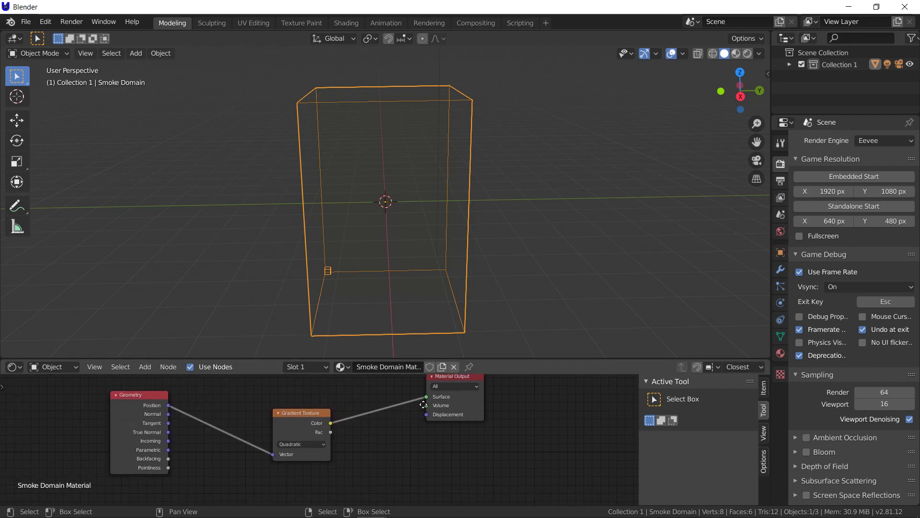
{"action": "scroll", "coordinate": [422, 403], "scroll_direction": "up", "scroll_amount": 2}
{"action": "mouse_move", "coordinate": [441, 391]}
{"action": "left_mouse_down"}
{"action": "mouse_move", "coordinate": [425, 397]}
{"action": "mouse_move", "coordinate": [442, 400]}
{"action": "left_mouse_up"}
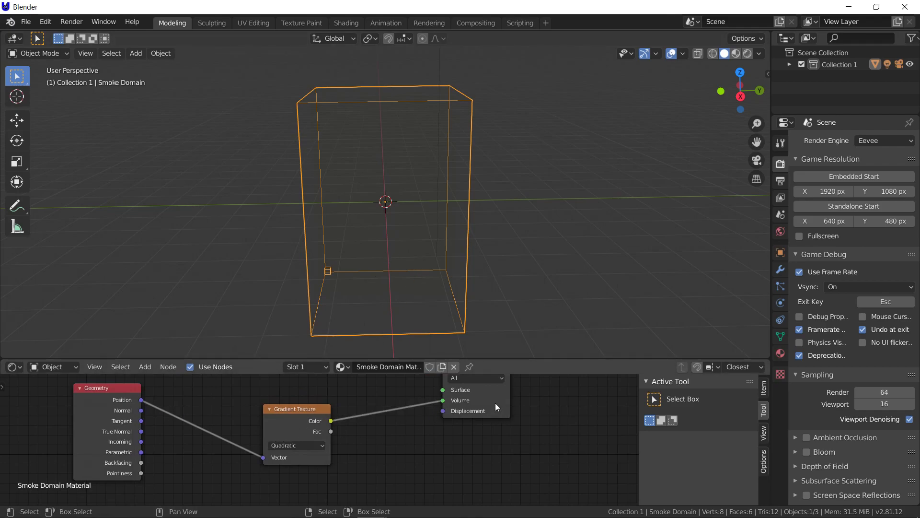
Show the viewport in rendered shading and change the gradient type to Quadratic sphere
{"action": "left_click", "coordinate": [749, 53]}
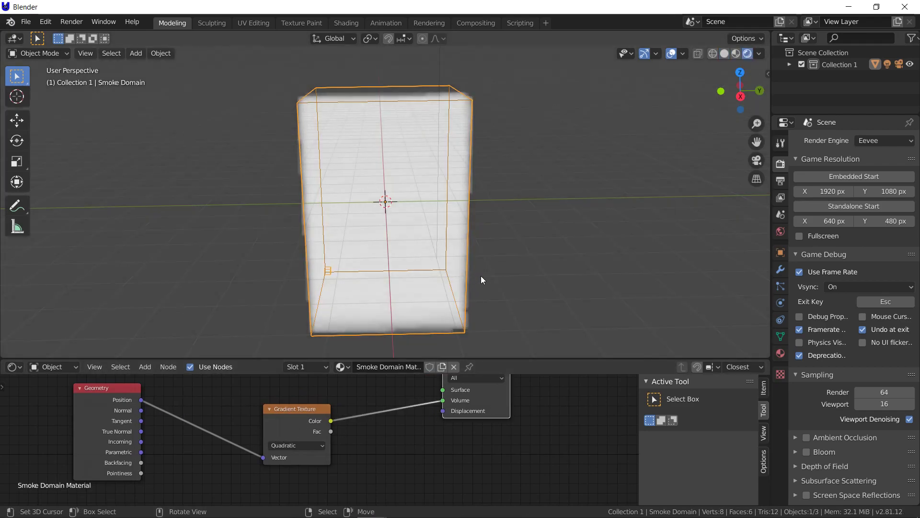
{"action": "scroll", "coordinate": [290, 447], "scroll_direction": "up", "scroll_amount": 1}
{"action": "left_click", "coordinate": [280, 449]}
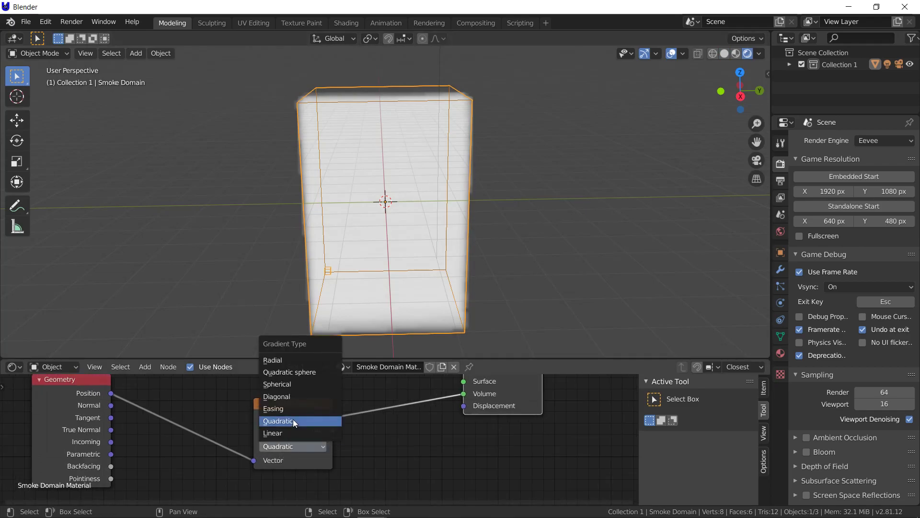
{"action": "left_click", "coordinate": [300, 371]}
{"action": "middle_click_drag", "start_coordinate": [470, 214], "coordinate": [385, 202]}
{"action": "scroll", "coordinate": [373, 225], "scroll_direction": "up", "scroll_amount": 3}
{"action": "scroll", "coordinate": [246, 482], "scroll_direction": "down", "scroll_amount": 7}
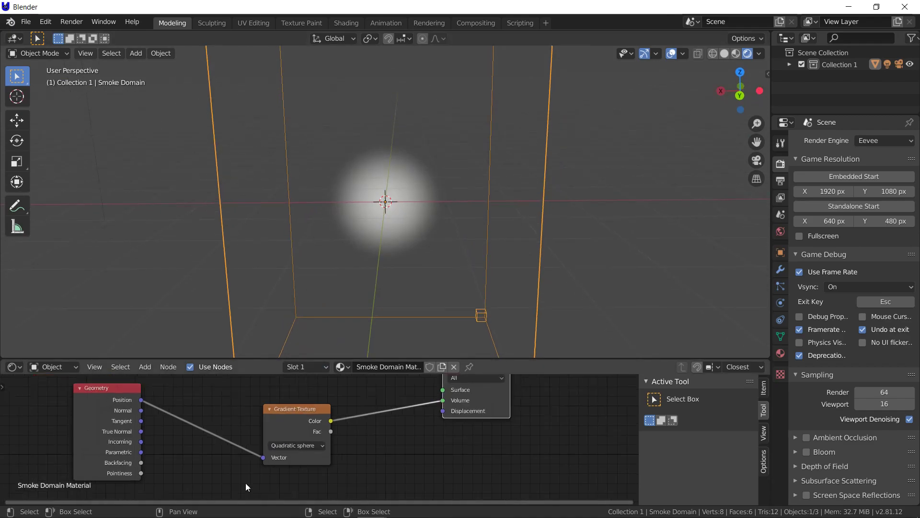
Insert a Vector Math node set to Add between the Geometry and Gradient Texture nodes, spacing the surrounding nodes apart
{"action": "middle_click_drag", "start_coordinate": [497, 394], "coordinate": [445, 429]}
{"action": "left_click_drag", "start_coordinate": [385, 446], "coordinate": [469, 476]}
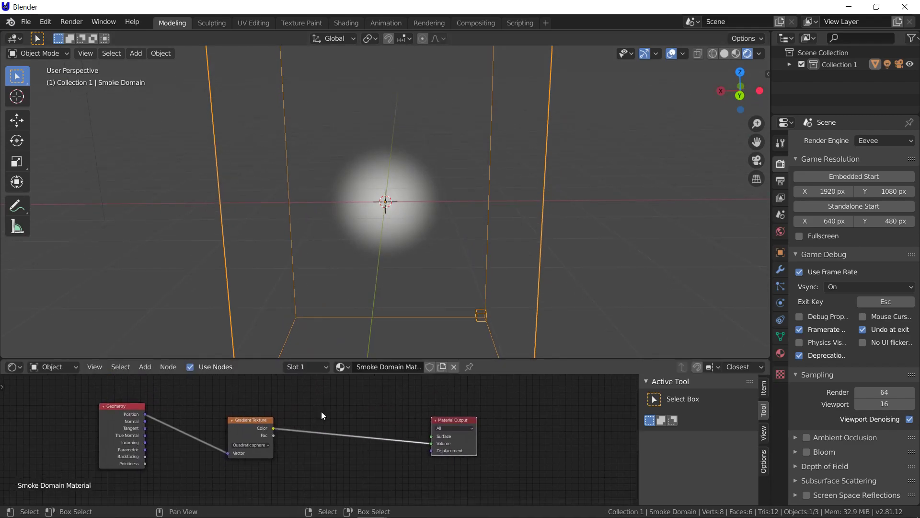
{"action": "scroll", "coordinate": [321, 412], "scroll_direction": "up", "scroll_amount": 3}
{"action": "left_click", "coordinate": [145, 367]}
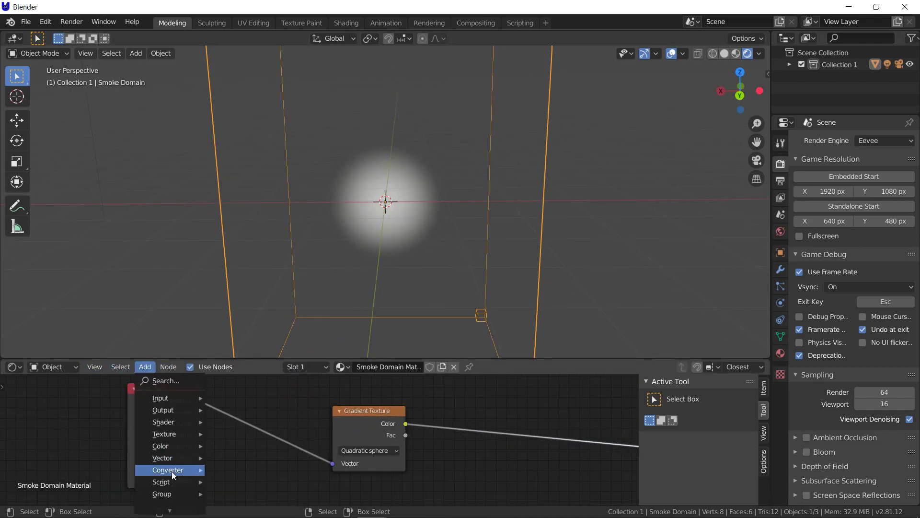
{"action": "left_click", "coordinate": [227, 457]}
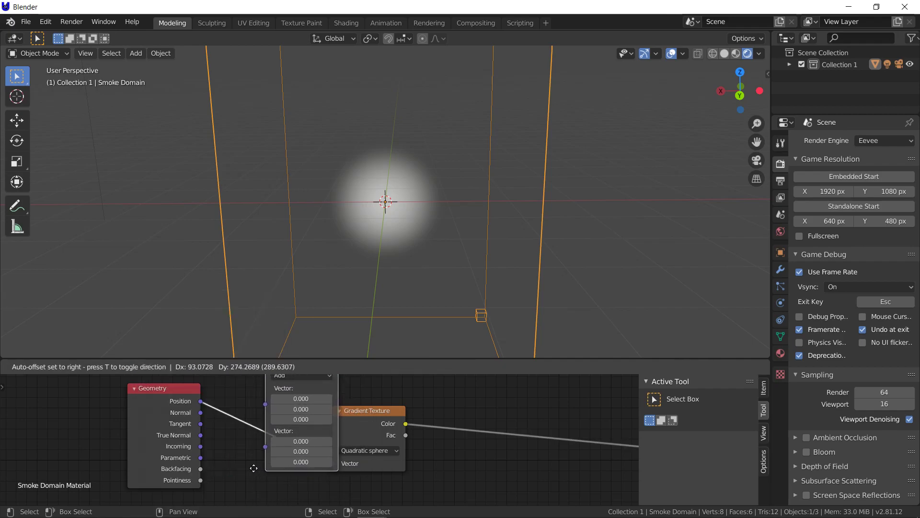
{"action": "left_click", "coordinate": [235, 465]}
{"action": "middle_click_drag", "start_coordinate": [163, 442], "coordinate": [272, 464]}
{"action": "left_click_drag", "start_coordinate": [265, 453], "coordinate": [202, 447]}
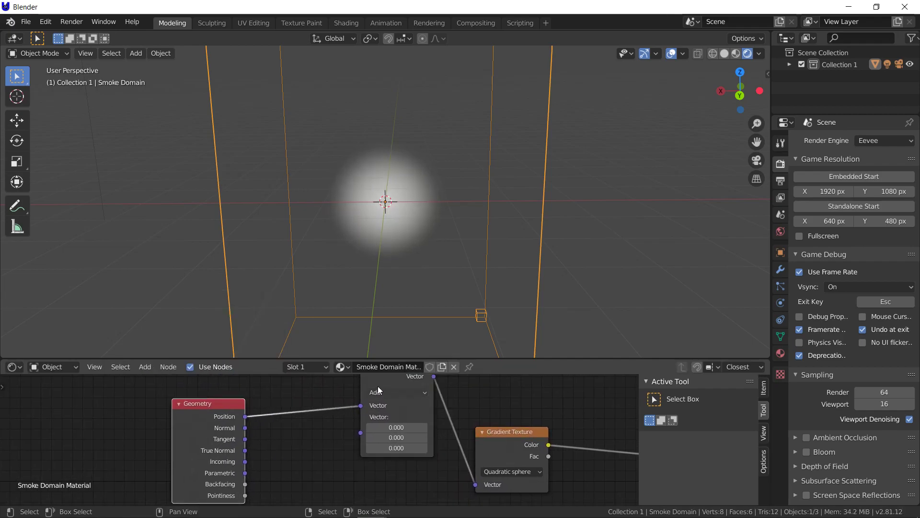
{"action": "middle_click_drag", "start_coordinate": [247, 433], "coordinate": [295, 441]}
{"action": "left_click_drag", "start_coordinate": [257, 446], "coordinate": [192, 436]}
{"action": "left_click", "coordinate": [145, 367]}
{"action": "mouse_move", "coordinate": [177, 471]}
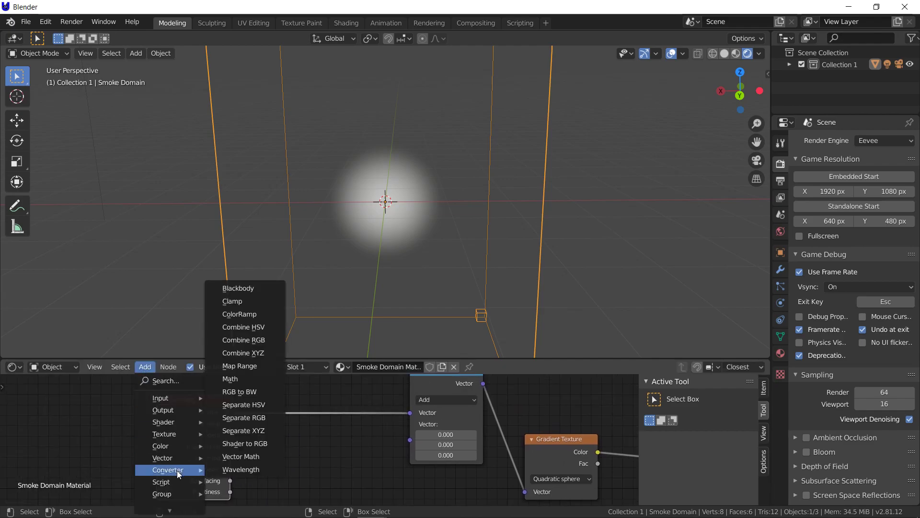
{"action": "left_click", "coordinate": [234, 462]}
{"action": "left_click", "coordinate": [334, 464]}
{"action": "middle_click_drag", "start_coordinate": [327, 476], "coordinate": [344, 432]}
{"action": "left_click", "coordinate": [339, 439]}
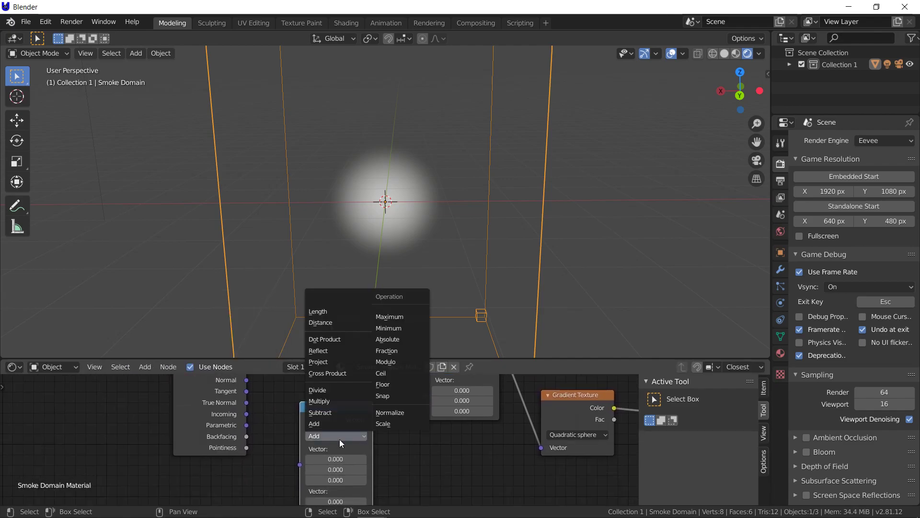
{"action": "left_click", "coordinate": [340, 439]}
{"action": "left_click", "coordinate": [338, 434]}
{"action": "left_click", "coordinate": [338, 434]}
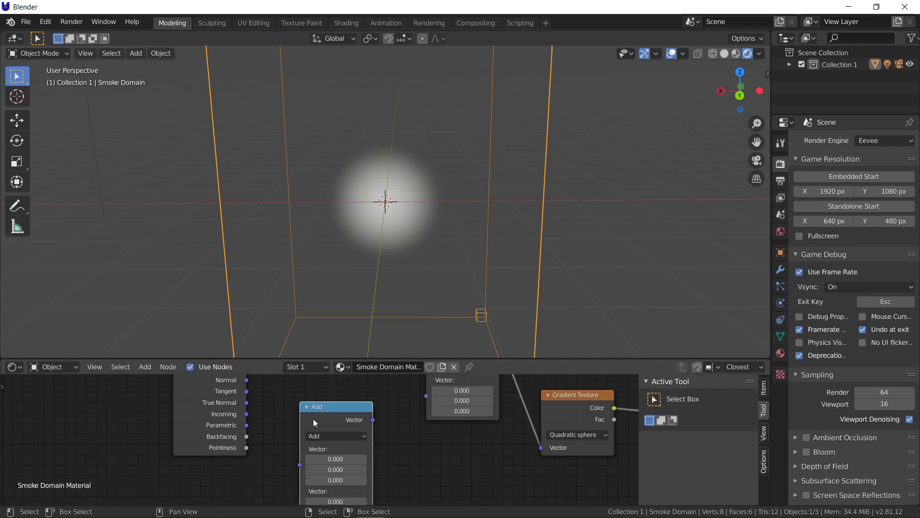
{"action": "scroll", "coordinate": [313, 419], "scroll_direction": "down", "scroll_amount": 3}
{"action": "key", "text": "x"}
{"action": "left_click", "coordinate": [145, 367]}
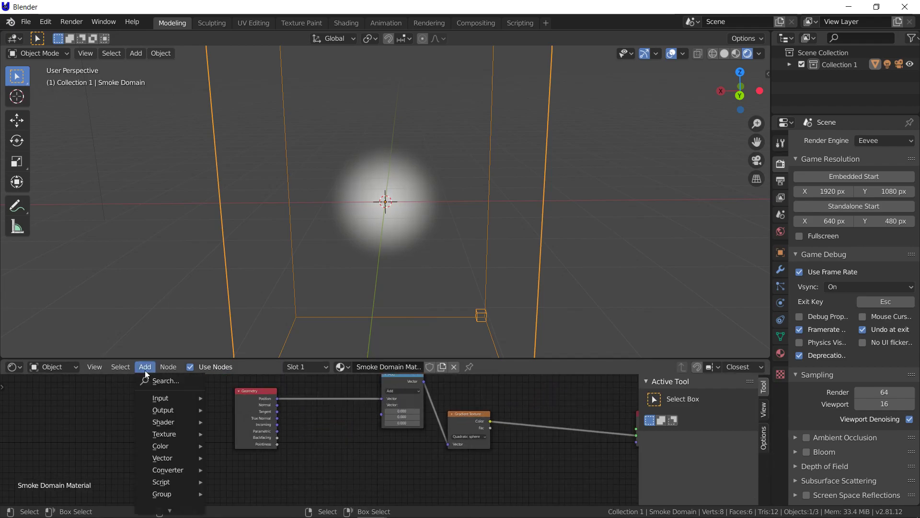
{"action": "mouse_move", "coordinate": [181, 469]}
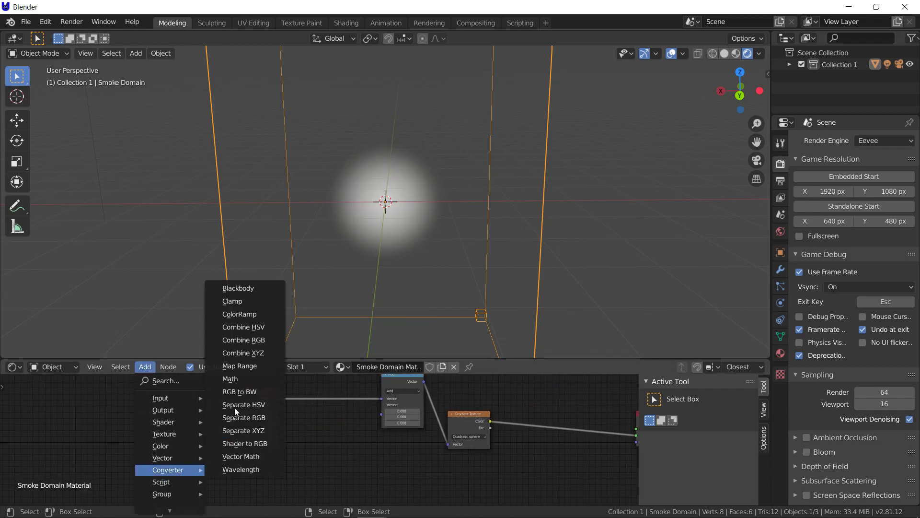
{"action": "left_click", "coordinate": [241, 456]}
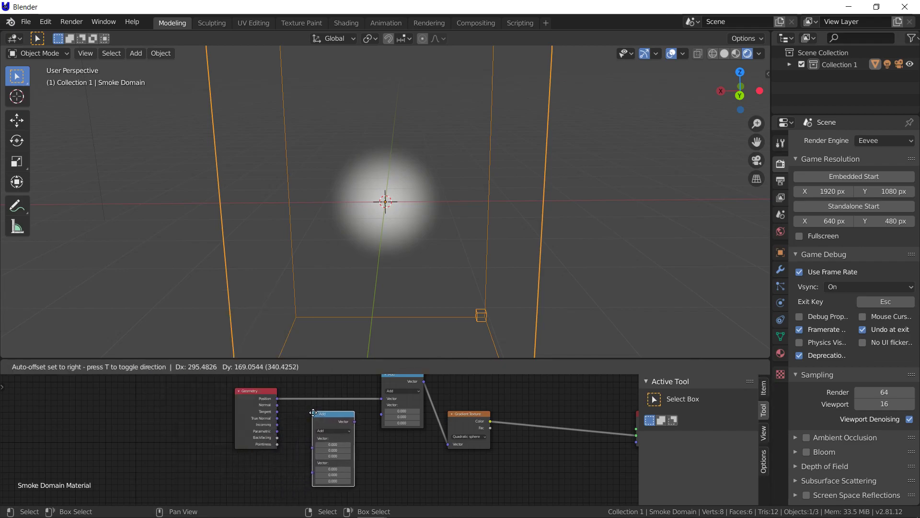
{"action": "left_click", "coordinate": [313, 422]}
{"action": "key", "text": "x"}
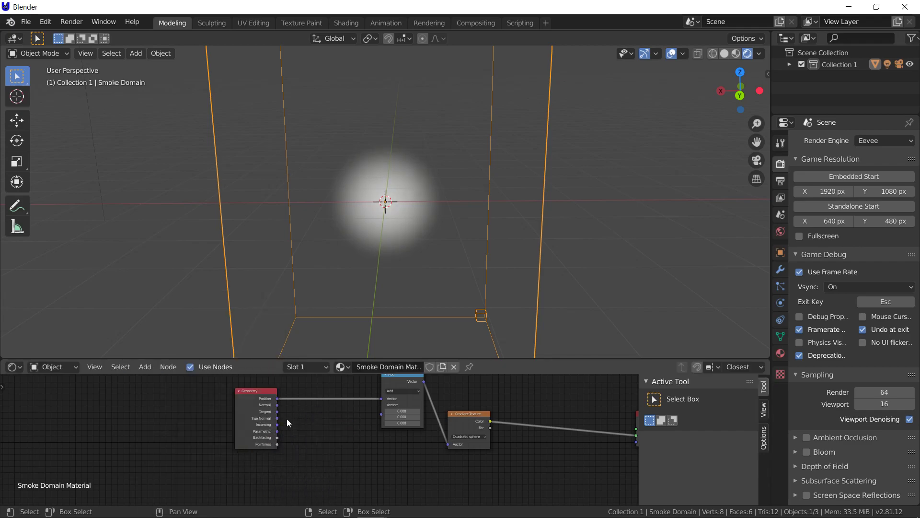
Add a Combine XYZ node and connect its Vector output to the Add node's second Vector input
{"action": "left_click", "coordinate": [145, 367]}
{"action": "mouse_move", "coordinate": [182, 469]}
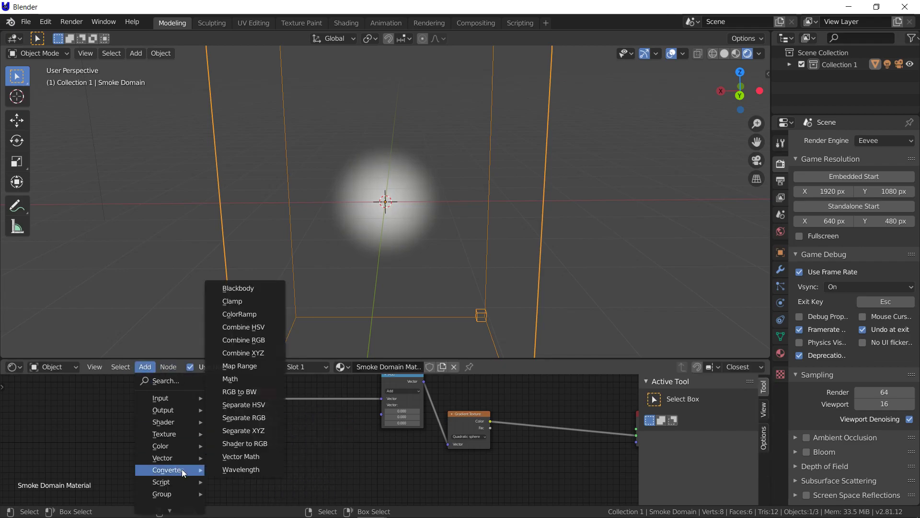
{"action": "left_click", "coordinate": [252, 353]}
{"action": "left_click", "coordinate": [383, 442]}
{"action": "mouse_move", "coordinate": [379, 429]}
{"action": "left_mouse_down"}
{"action": "mouse_move", "coordinate": [371, 419]}
{"action": "mouse_move", "coordinate": [382, 414]}
{"action": "left_mouse_up"}
{"action": "scroll", "coordinate": [335, 410], "scroll_direction": "down", "scroll_amount": 1}
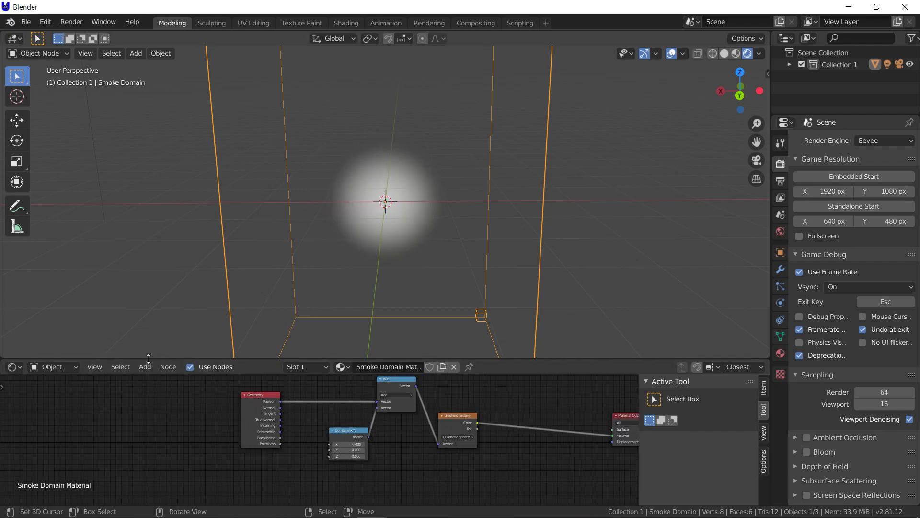
Add a Separate XYZ node fed by the Geometry Position output and link its X output to Combine XYZ's X input
{"action": "left_click", "coordinate": [146, 366]}
{"action": "mouse_move", "coordinate": [177, 470]}
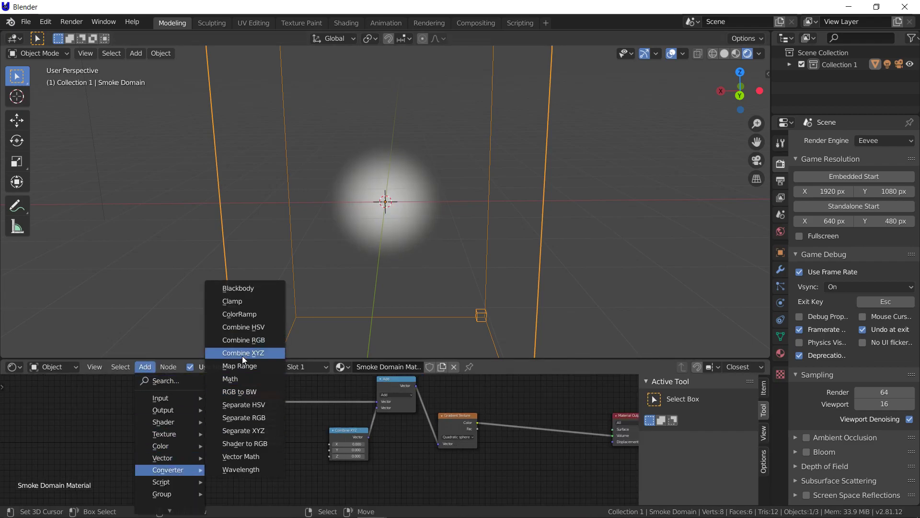
{"action": "left_click", "coordinate": [243, 432]}
{"action": "left_click", "coordinate": [281, 416]}
{"action": "left_click_drag", "start_coordinate": [250, 413], "coordinate": [157, 406]}
{"action": "left_click_drag", "start_coordinate": [282, 452], "coordinate": [333, 445]}
{"action": "key", "text": "g"}
{"action": "left_click", "coordinate": [182, 427]}
Connect the Y and Z outputs of Separate XYZ to the matching inputs of Combine XYZ
{"action": "scroll", "coordinate": [246, 433], "scroll_direction": "up", "scroll_amount": 3}
{"action": "scroll", "coordinate": [246, 431], "scroll_direction": "up", "scroll_amount": 1}
{"action": "left_click_drag", "start_coordinate": [203, 429], "coordinate": [333, 454]}
{"action": "left_click_drag", "start_coordinate": [203, 437], "coordinate": [334, 461]}
{"action": "scroll", "coordinate": [337, 442], "scroll_direction": "down", "scroll_amount": 1}
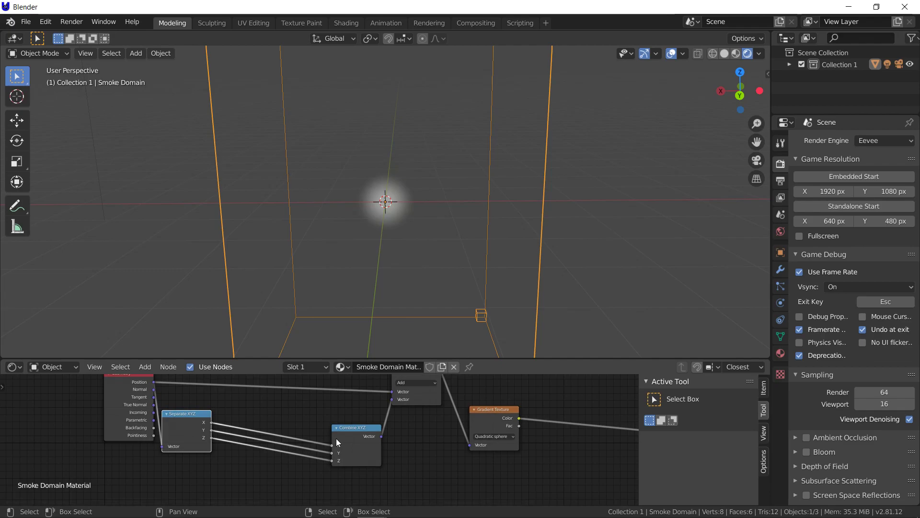
Insert a Math node on the link between Separate XYZ's X output and Combine XYZ's X input, and set it to Greater Than
{"action": "scroll", "coordinate": [337, 442], "scroll_direction": "up", "scroll_amount": 1}
{"action": "middle_click_drag", "start_coordinate": [397, 414], "coordinate": [490, 454]}
{"action": "left_click", "coordinate": [133, 366]}
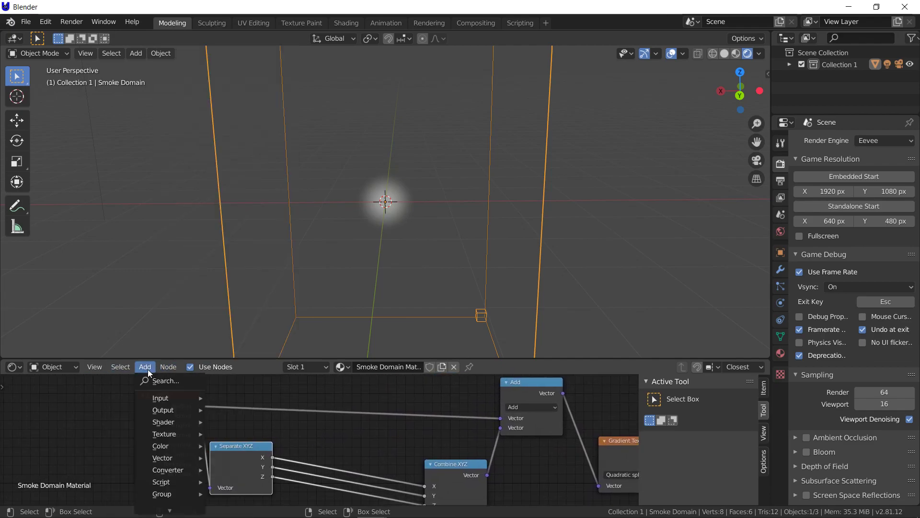
{"action": "mouse_move", "coordinate": [166, 469]}
{"action": "left_click", "coordinate": [253, 378]}
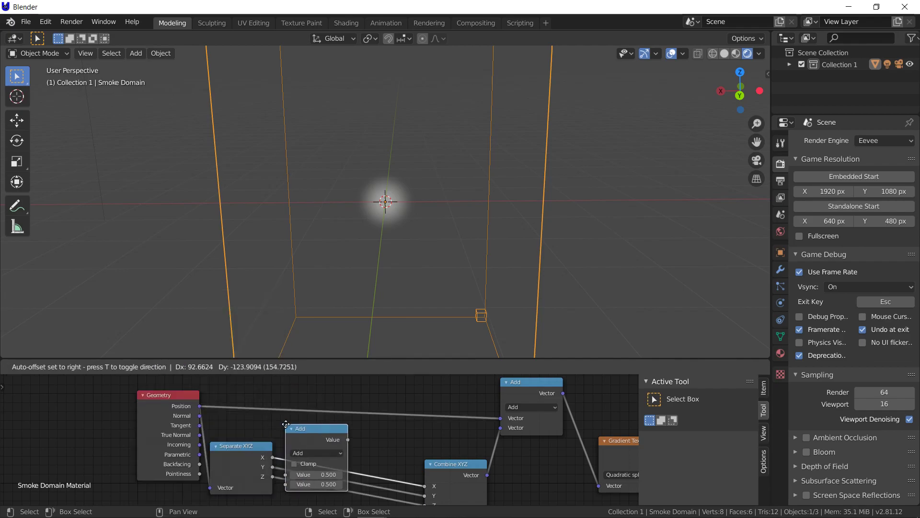
{"action": "left_click", "coordinate": [307, 418]}
{"action": "left_click", "coordinate": [329, 447]}
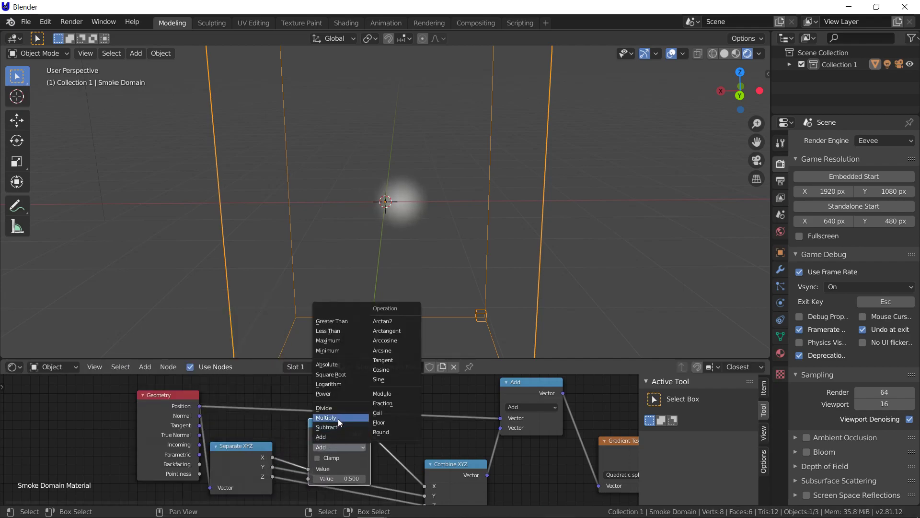
{"action": "left_click", "coordinate": [332, 322]}
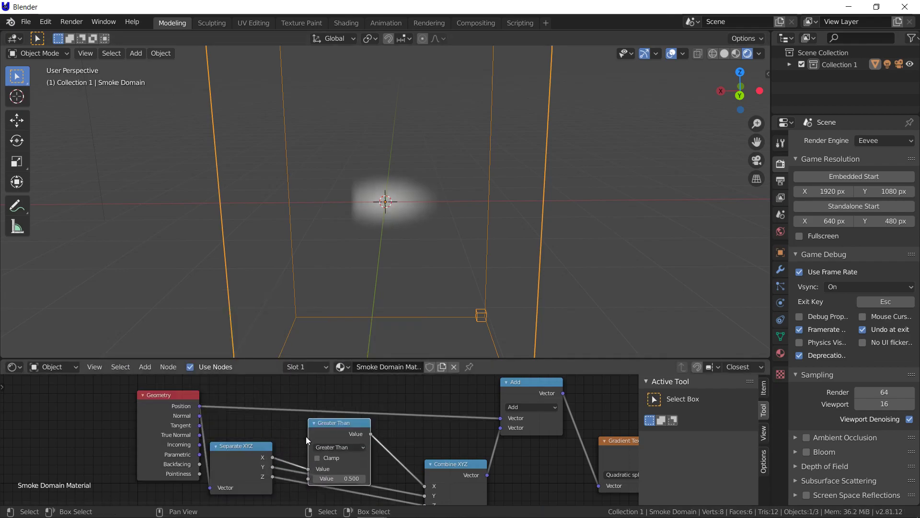
Edit the Greater Than node's threshold value, collapse the node and position it between Separate XYZ and Combine XYZ
{"action": "left_click", "coordinate": [338, 478]}
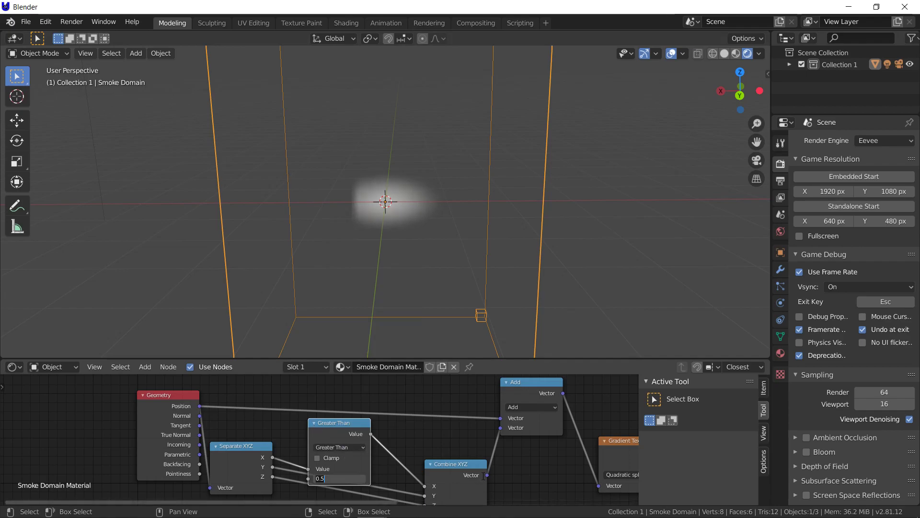
{"action": "key", "text": "Return"}
{"action": "left_click", "coordinate": [313, 423]}
{"action": "middle_click_drag", "start_coordinate": [323, 429], "coordinate": [334, 395]}
{"action": "left_click_drag", "start_coordinate": [333, 395], "coordinate": [342, 433]}
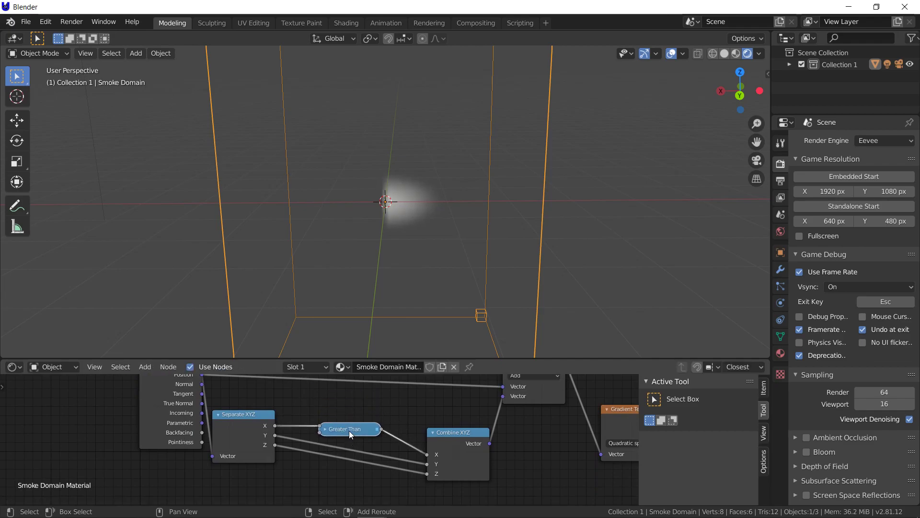
Duplicate the collapsed Greater Than node onto the Y link and again onto the Z link
{"action": "key", "text": "shift+d"}
{"action": "left_click", "coordinate": [349, 446]}
{"action": "key", "text": "shift+d"}
{"action": "left_click", "coordinate": [341, 473]}
Change the Vector Math node's operation to Subtract and inspect the volume from another angle
{"action": "middle_click_drag", "start_coordinate": [436, 273], "coordinate": [347, 266]}
{"action": "middle_click_drag", "start_coordinate": [431, 446], "coordinate": [372, 475]}
{"action": "left_click", "coordinate": [484, 406]}
{"action": "left_click", "coordinate": [479, 385]}
{"action": "middle_click_drag", "start_coordinate": [385, 226], "coordinate": [486, 221]}
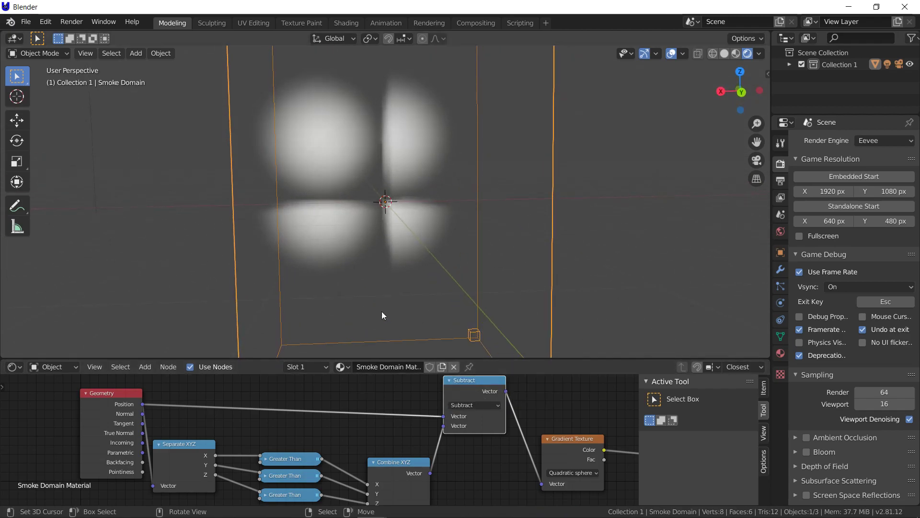
Delete the X and Y Greater Than nodes and disconnect Combine XYZ's X and Y inputs, keeping only the Z branch
{"action": "scroll", "coordinate": [375, 330], "scroll_direction": "down", "scroll_amount": 1}
{"action": "middle_click_drag", "start_coordinate": [309, 474], "coordinate": [288, 434]}
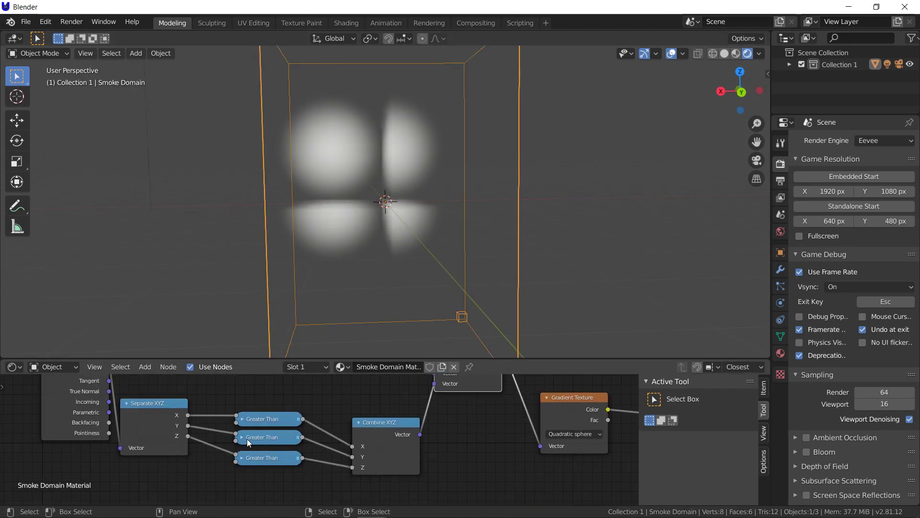
{"action": "left_click_drag", "start_coordinate": [188, 426], "coordinate": [353, 456]}
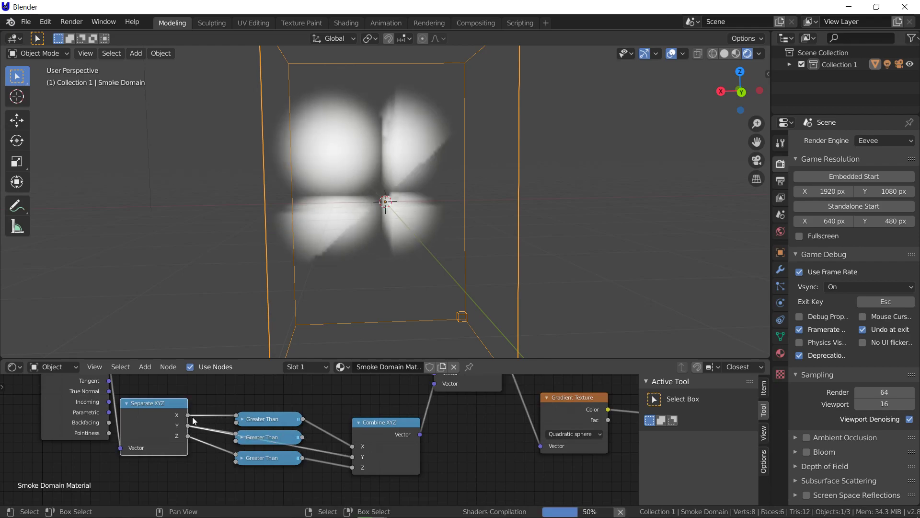
{"action": "left_click_drag", "start_coordinate": [189, 416], "coordinate": [353, 446]}
{"action": "left_click", "coordinate": [252, 420]}
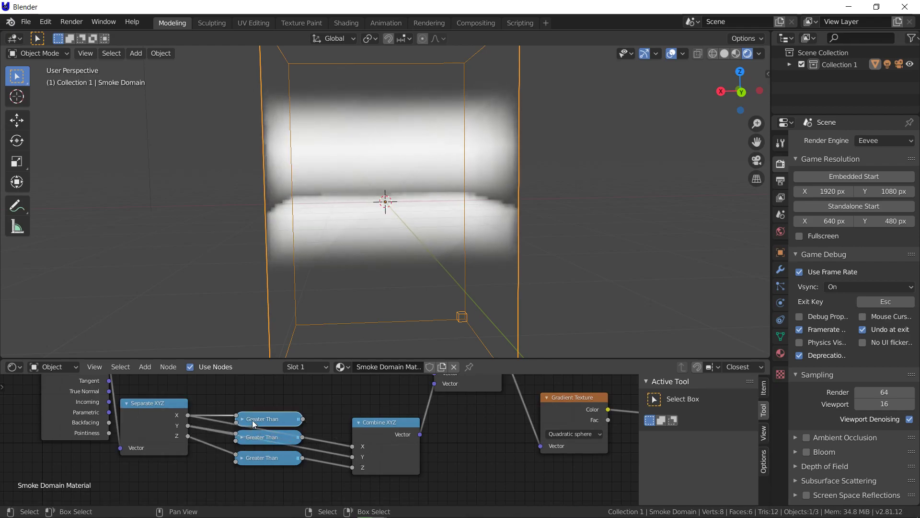
{"action": "key", "text": "x"}
{"action": "left_click", "coordinate": [260, 436]}
{"action": "key", "text": "x"}
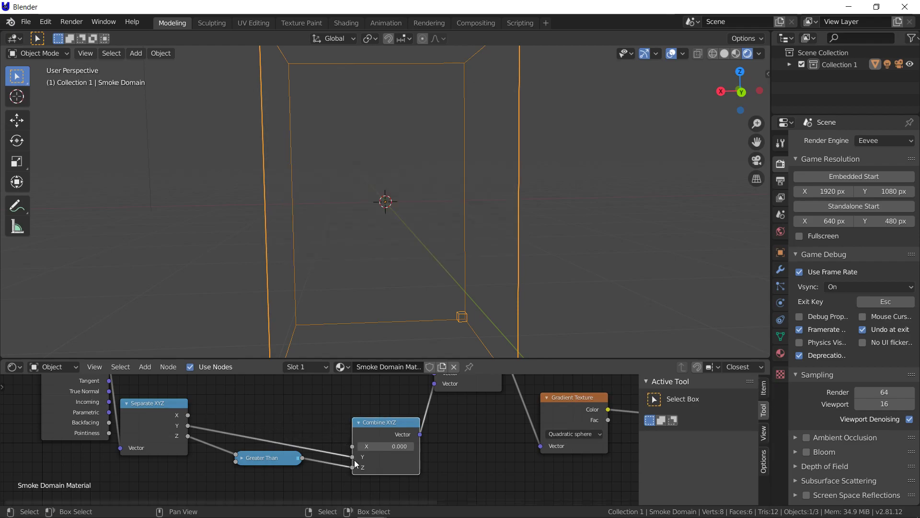
{"action": "left_click_drag", "start_coordinate": [352, 457], "coordinate": [269, 453]}
Try Multiply and Divide as the Vector Math node's operation and compare the volume shapes
{"action": "middle_click_drag", "start_coordinate": [384, 308], "coordinate": [375, 235]}
{"action": "middle_click_drag", "start_coordinate": [340, 444], "coordinate": [320, 484]}
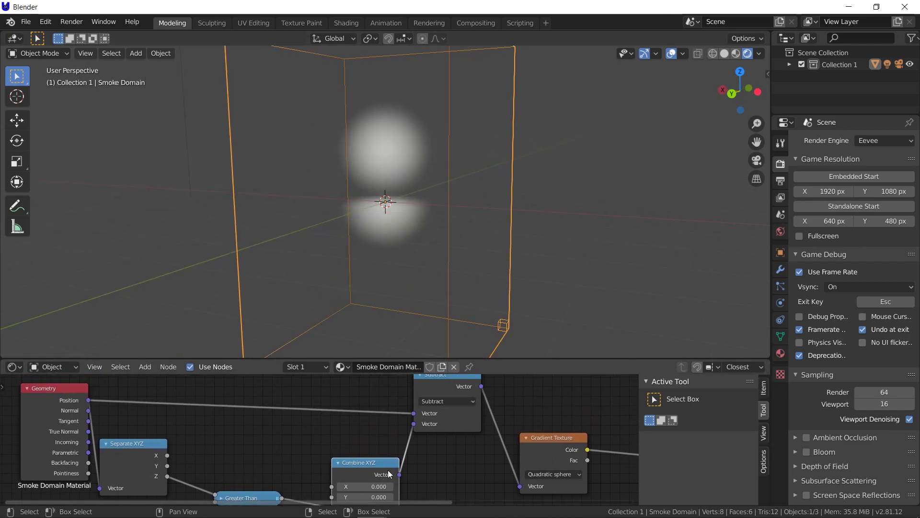
{"action": "left_click", "coordinate": [447, 400]}
{"action": "left_click", "coordinate": [445, 370]}
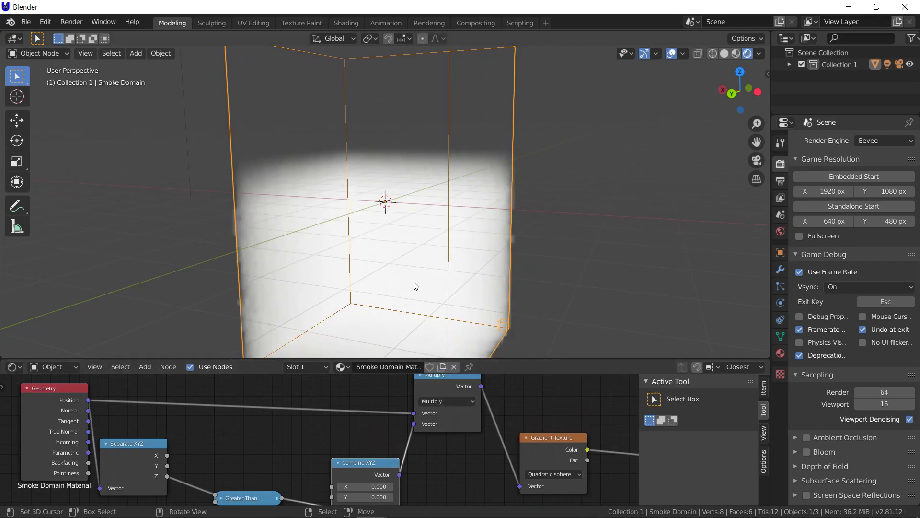
{"action": "left_click", "coordinate": [433, 400]}
{"action": "left_click", "coordinate": [444, 361]}
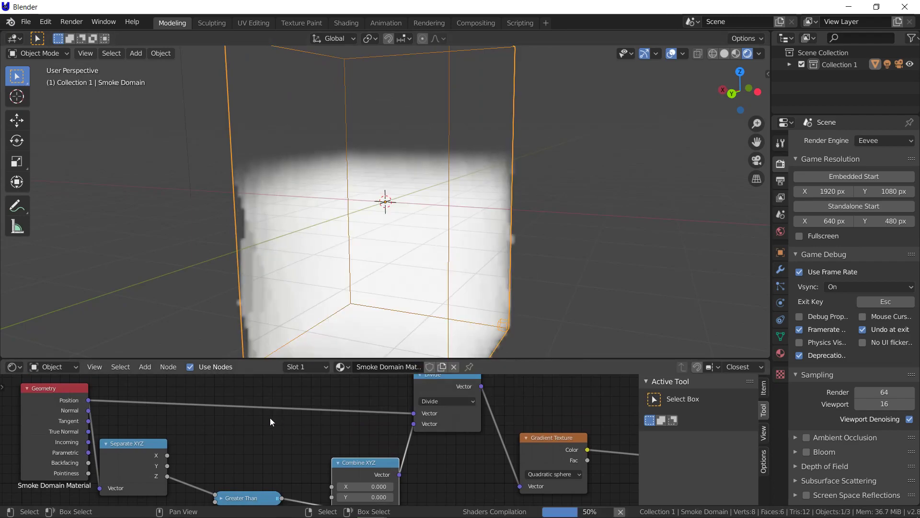
{"action": "scroll", "coordinate": [390, 259], "scroll_direction": "down", "scroll_amount": 4}
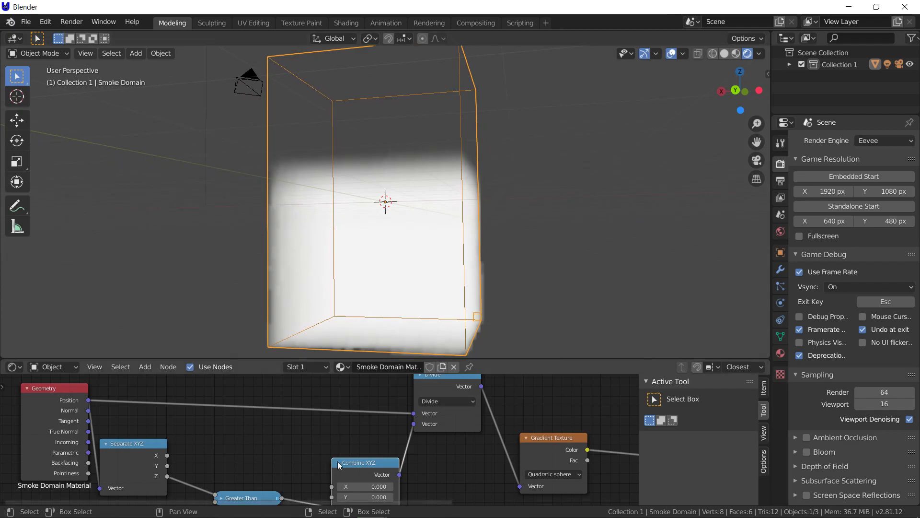
Reroute the Z-driven Greater Than output to Combine XYZ's X and Y inputs instead of its Z input
{"action": "left_click_drag", "start_coordinate": [355, 461], "coordinate": [334, 450]}
{"action": "middle_click_drag", "start_coordinate": [335, 449], "coordinate": [420, 403]}
{"action": "left_click_drag", "start_coordinate": [330, 453], "coordinate": [304, 447]}
{"action": "middle_click_drag", "start_coordinate": [446, 403], "coordinate": [409, 457]}
{"action": "left_click", "coordinate": [484, 407]}
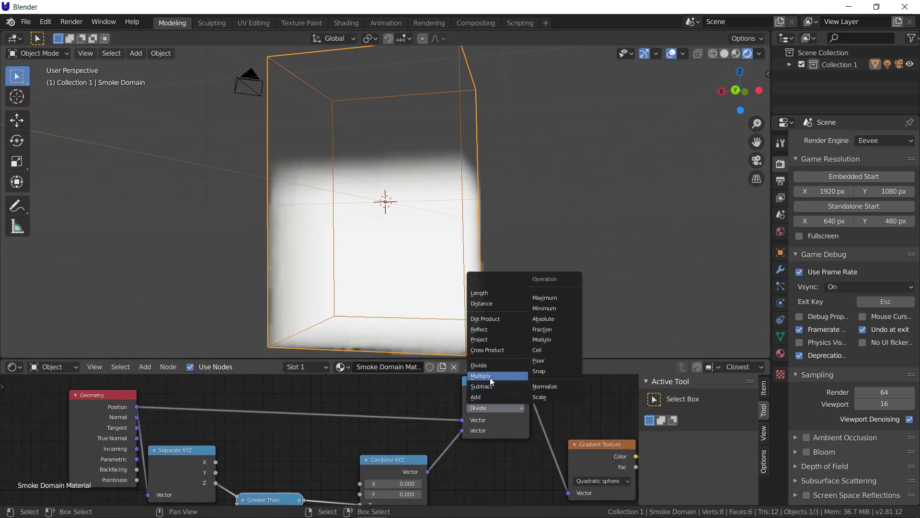
{"action": "scroll", "coordinate": [406, 441], "scroll_direction": "down", "scroll_amount": 1}
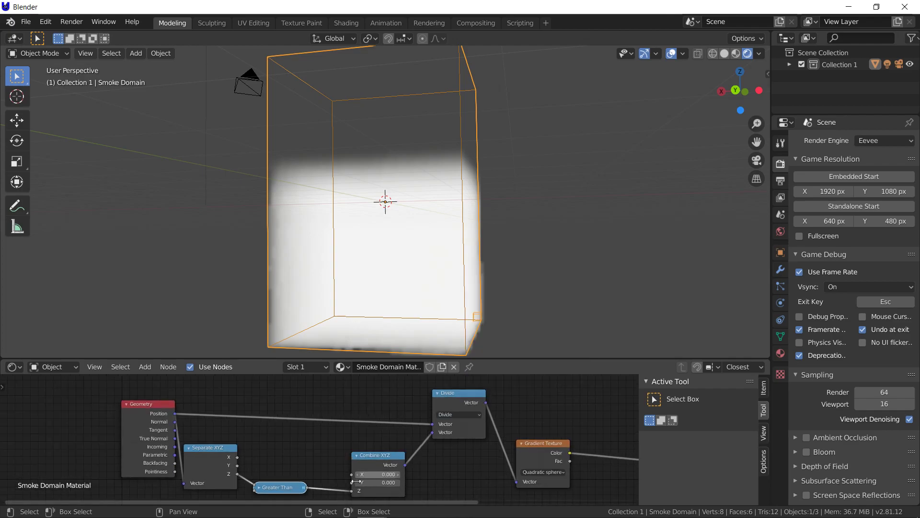
{"action": "mouse_move", "coordinate": [349, 491]}
{"action": "left_mouse_down"}
{"action": "mouse_move", "coordinate": [350, 473]}
{"action": "mouse_move", "coordinate": [369, 482]}
{"action": "mouse_move", "coordinate": [354, 483]}
{"action": "left_mouse_up"}
Set the Vector Math node's operation to Subtract after trying Multiply, and view the volume up close
{"action": "left_click", "coordinate": [464, 414]}
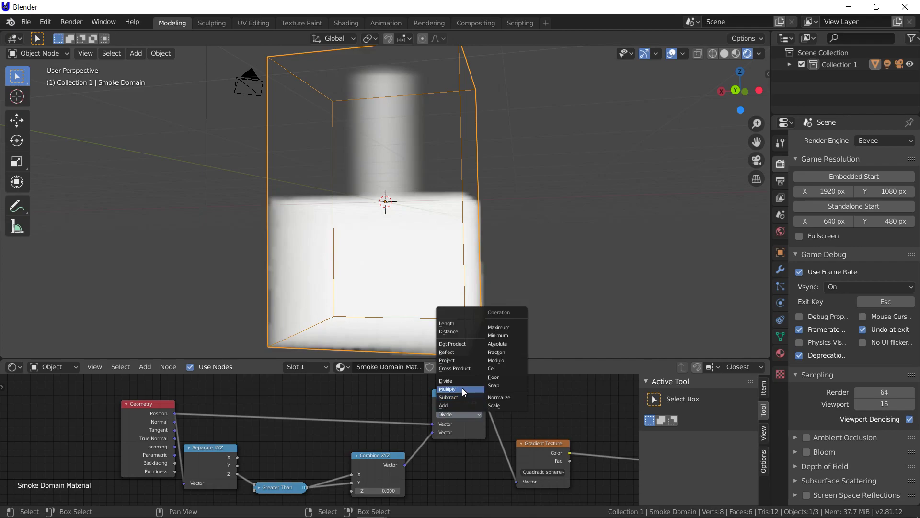
{"action": "left_click", "coordinate": [463, 389]}
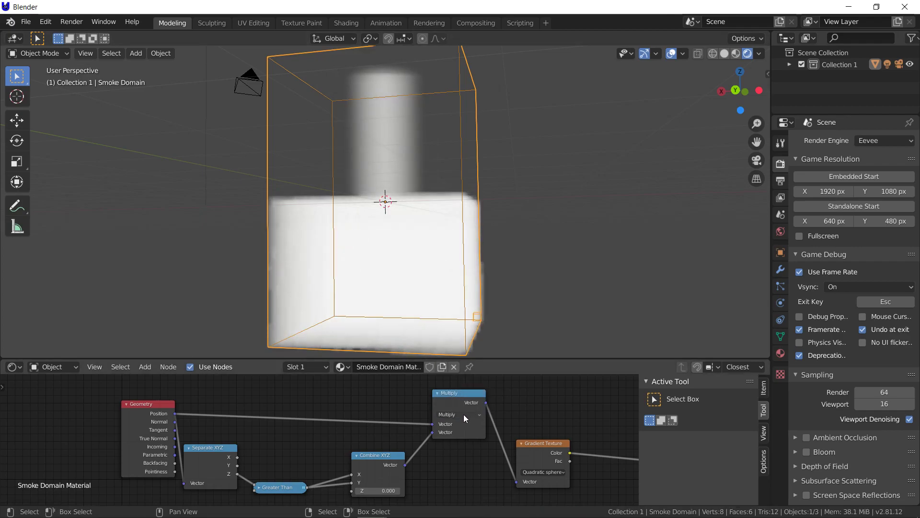
{"action": "left_click", "coordinate": [464, 416]}
{"action": "left_click", "coordinate": [459, 393]}
{"action": "middle_click_drag", "start_coordinate": [418, 153], "coordinate": [398, 196]}
{"action": "scroll", "coordinate": [452, 185], "scroll_direction": "up", "scroll_amount": 2}
{"action": "middle_click_drag", "start_coordinate": [365, 440], "coordinate": [364, 419]}
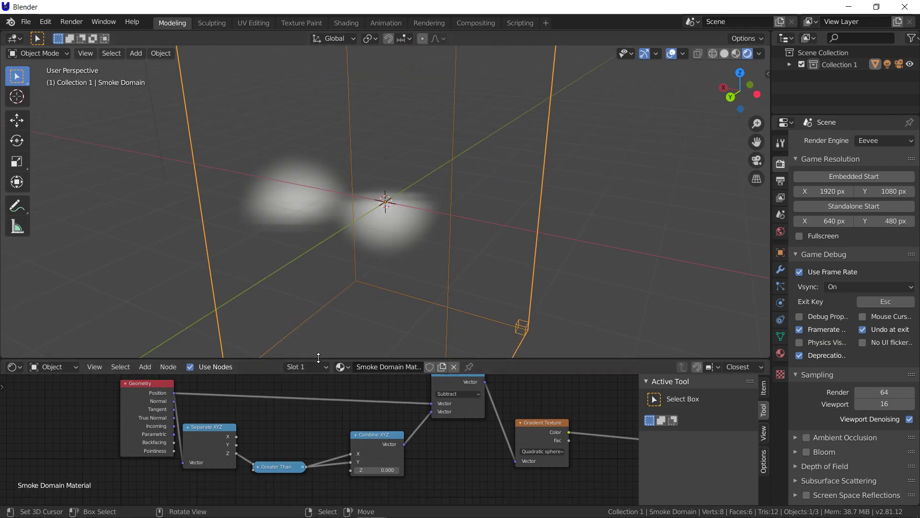
Enlarge the node editor area and bring the whole node chain into view
{"action": "left_click_drag", "start_coordinate": [316, 359], "coordinate": [318, 233]}
{"action": "scroll", "coordinate": [320, 374], "scroll_direction": "up", "scroll_amount": 1}
{"action": "middle_click_drag", "start_coordinate": [304, 429], "coordinate": [369, 450]}
{"action": "scroll", "coordinate": [272, 435], "scroll_direction": "down", "scroll_amount": 1}
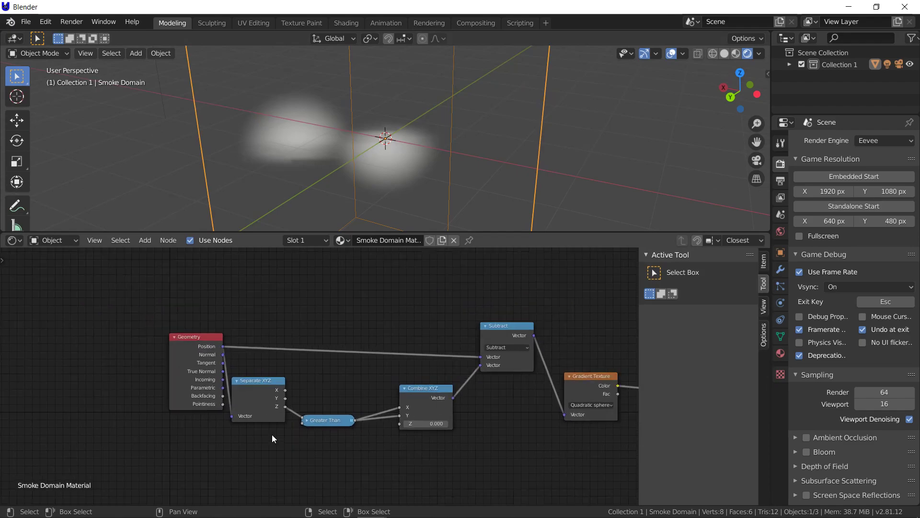
Spread out the Combine XYZ, Gradient Texture, Subtract, Geometry, Separate XYZ and Greater Than nodes to make room between them
{"action": "left_click_drag", "start_coordinate": [438, 388], "coordinate": [461, 394]}
{"action": "middle_click_drag", "start_coordinate": [566, 374], "coordinate": [384, 374]}
{"action": "left_click_drag", "start_coordinate": [432, 376], "coordinate": [534, 366]}
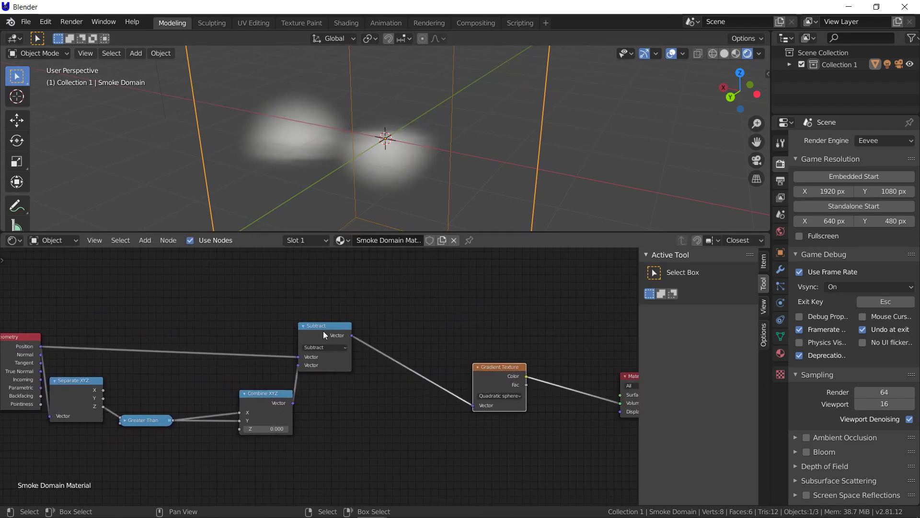
{"action": "left_click_drag", "start_coordinate": [323, 329], "coordinate": [383, 339]}
{"action": "middle_click_drag", "start_coordinate": [230, 382], "coordinate": [436, 366]}
{"action": "left_click_drag", "start_coordinate": [198, 367], "coordinate": [124, 370]}
{"action": "left_click_drag", "start_coordinate": [267, 379], "coordinate": [222, 390]}
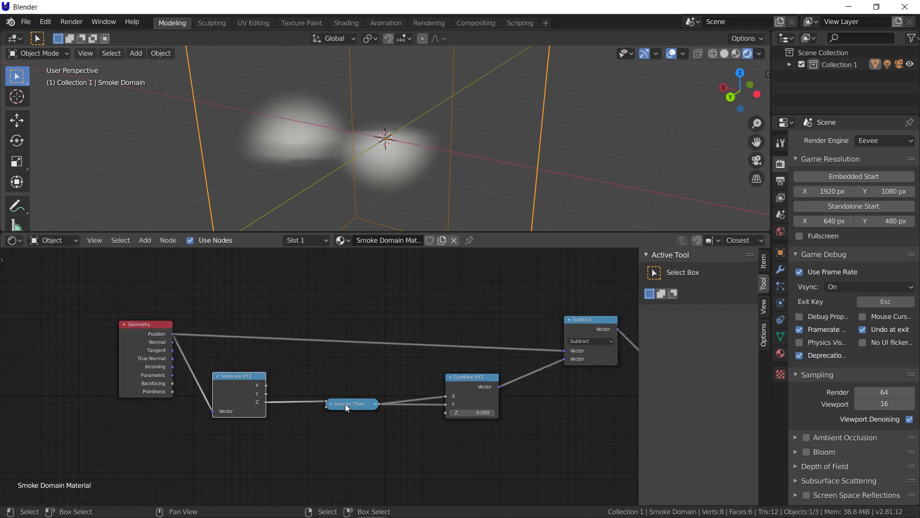
{"action": "left_click_drag", "start_coordinate": [346, 405], "coordinate": [331, 405]}
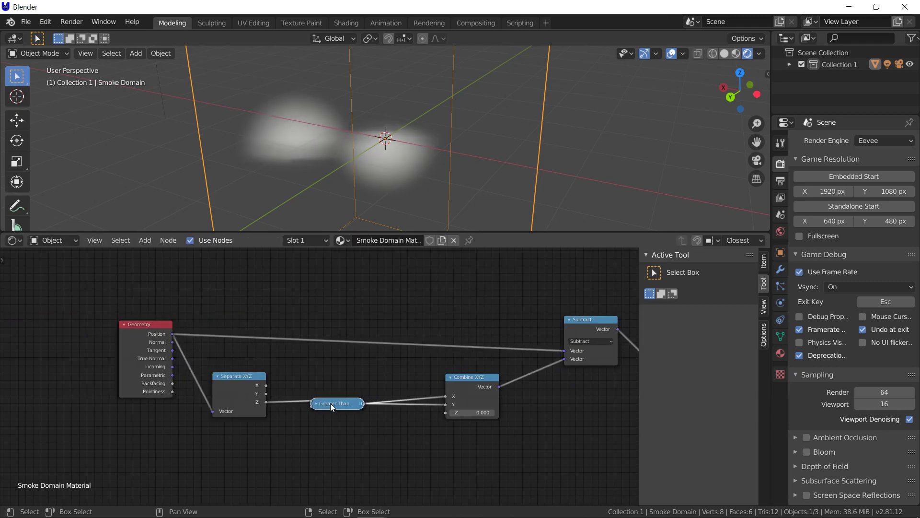
Add an unconnected Math node above the existing node chain
{"action": "left_click", "coordinate": [149, 244]}
{"action": "mouse_move", "coordinate": [180, 343]}
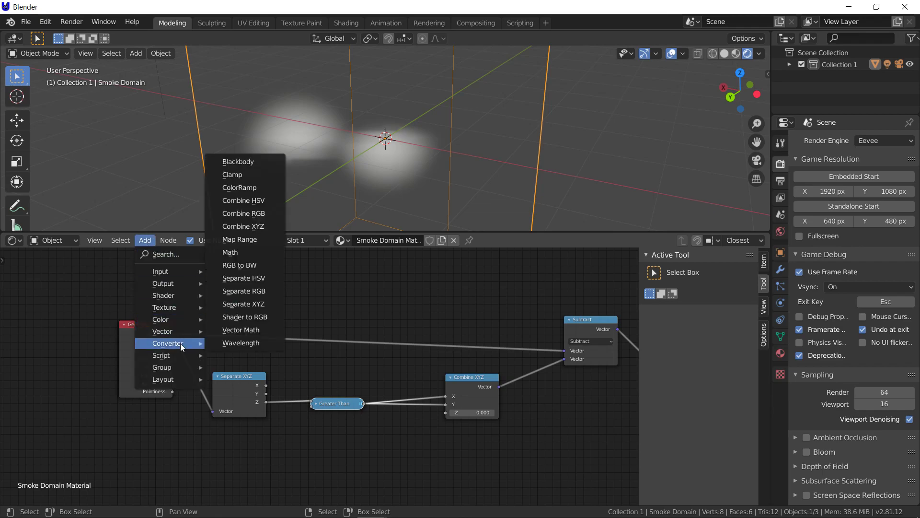
{"action": "left_click", "coordinate": [260, 252]}
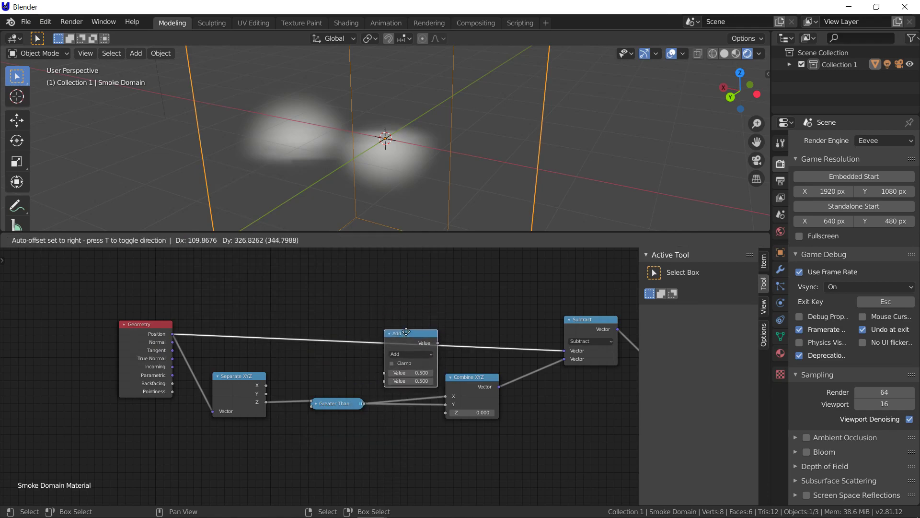
{"action": "left_click", "coordinate": [341, 259]}
Duplicate the Separate XYZ and Combine XYZ nodes and insert both copies on the link from Geometry Position to Subtract
{"action": "left_click", "coordinate": [248, 398]}
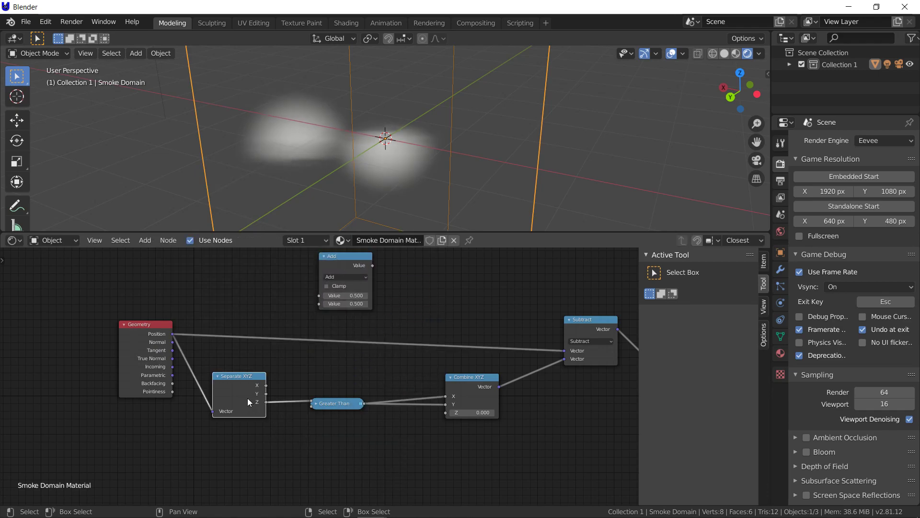
{"action": "key", "text": "shift+d"}
{"action": "left_click", "coordinate": [248, 298]}
{"action": "left_click", "coordinate": [476, 404]}
{"action": "key", "text": "shift+d"}
{"action": "left_click", "coordinate": [470, 284]}
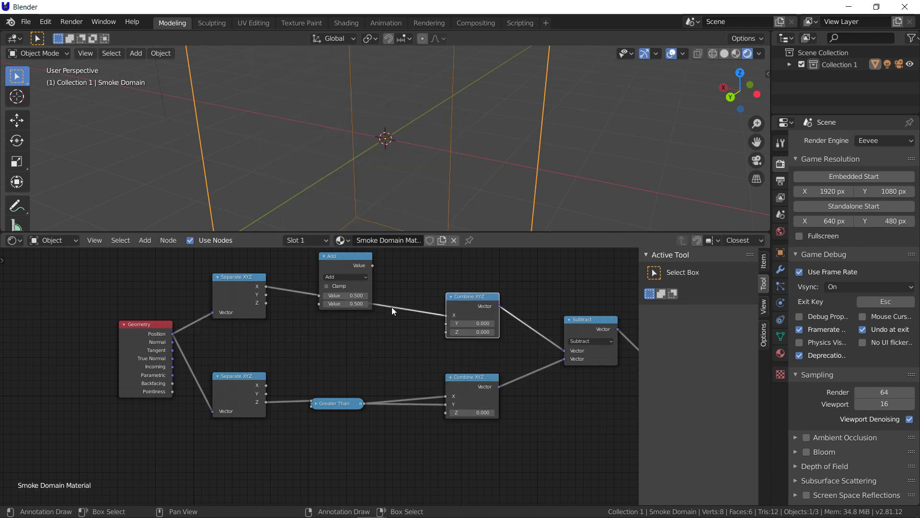
Connect the upper Separate XYZ's Y and Z outputs to the matching upper Combine XYZ inputs and delete the unused Math node
{"action": "left_click_drag", "start_coordinate": [269, 295], "coordinate": [474, 337]}
{"action": "mouse_move", "coordinate": [446, 324]}
{"action": "left_mouse_down"}
{"action": "mouse_move", "coordinate": [308, 294]}
{"action": "mouse_move", "coordinate": [266, 295]}
{"action": "mouse_move", "coordinate": [457, 341]}
{"action": "mouse_move", "coordinate": [447, 332]}
{"action": "left_mouse_up"}
{"action": "left_click", "coordinate": [340, 263]}
{"action": "key", "text": "x"}
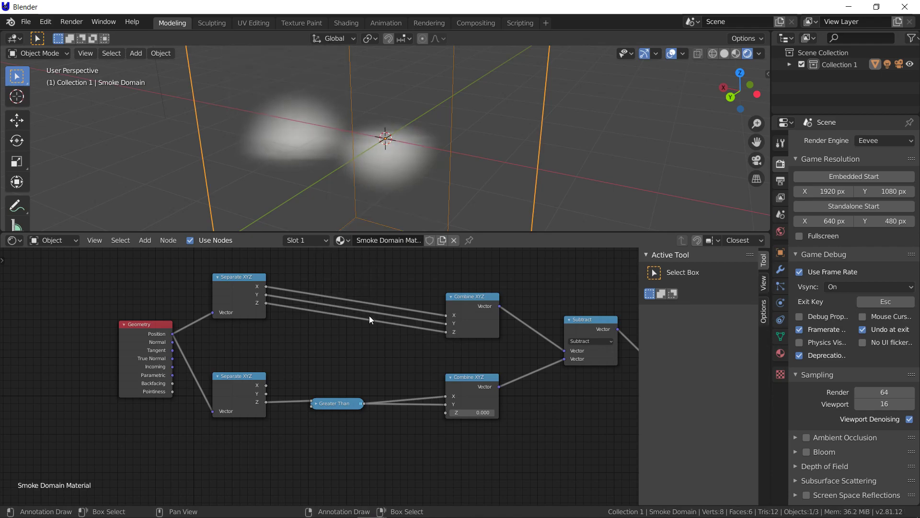
Duplicate the Greater Than node onto the upper X link, set the copy to Absolute, collapse it and move it up
{"action": "middle_click_drag", "start_coordinate": [292, 314], "coordinate": [298, 347]}
{"action": "left_click", "coordinate": [346, 438]}
{"action": "key", "text": "shift+d"}
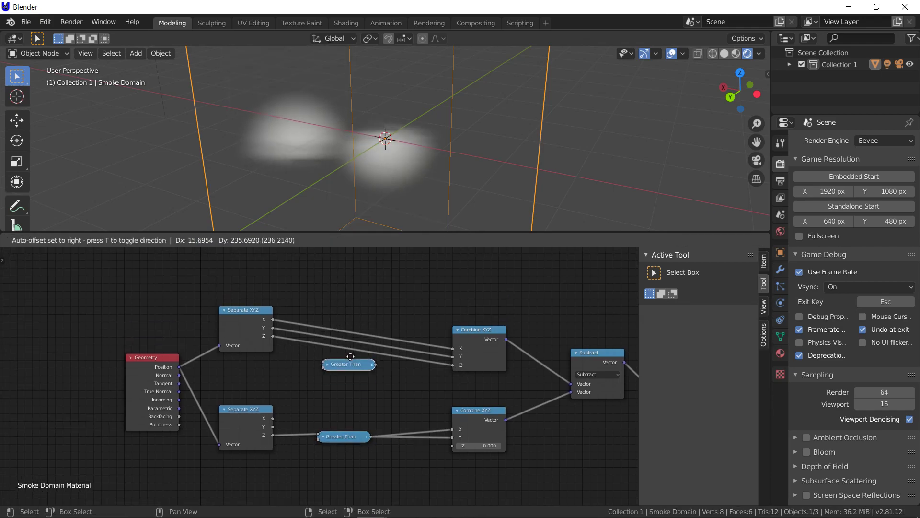
{"action": "left_click", "coordinate": [350, 329]}
{"action": "scroll", "coordinate": [349, 329], "scroll_direction": "up", "scroll_amount": 4}
{"action": "left_click", "coordinate": [332, 311]}
{"action": "left_click", "coordinate": [356, 337]}
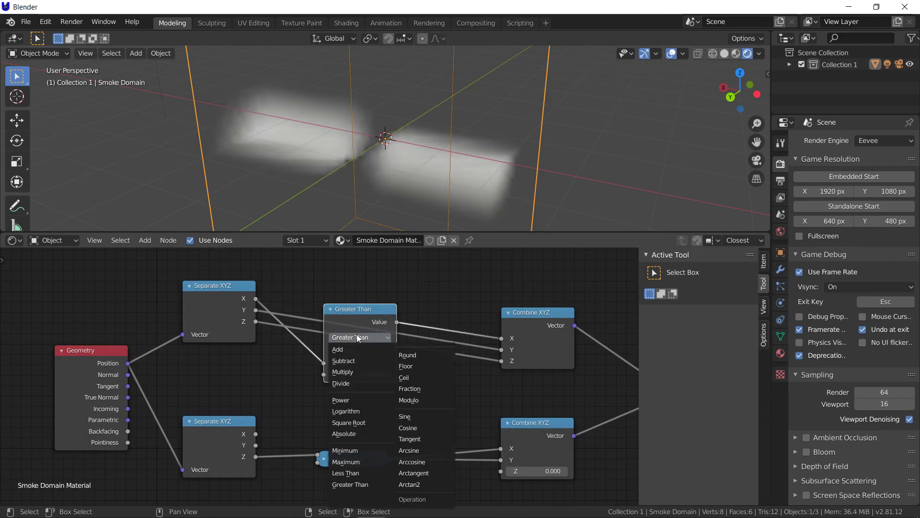
{"action": "left_click", "coordinate": [363, 434]}
{"action": "left_click", "coordinate": [331, 310]}
{"action": "left_click_drag", "start_coordinate": [372, 317], "coordinate": [377, 278]}
Duplicate the Absolute node onto the upper Y and Z links and view the volume from the front
{"action": "key", "text": "shift+d"}
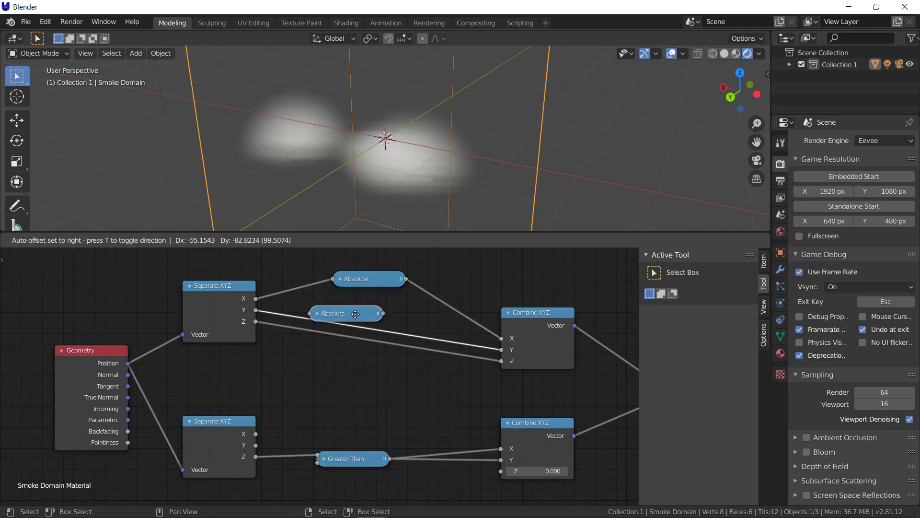
{"action": "left_click", "coordinate": [359, 346]}
{"action": "middle_click_drag", "start_coordinate": [438, 162], "coordinate": [476, 138]}
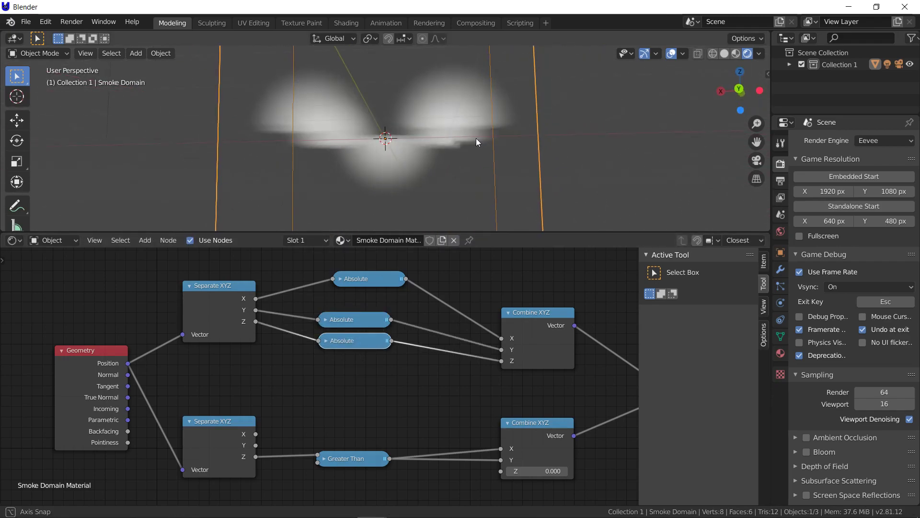
Try Multiply on the vector math node feeding the Gradient Texture and settle on Divide as its operation
{"action": "middle_click_drag", "start_coordinate": [397, 415], "coordinate": [275, 407]}
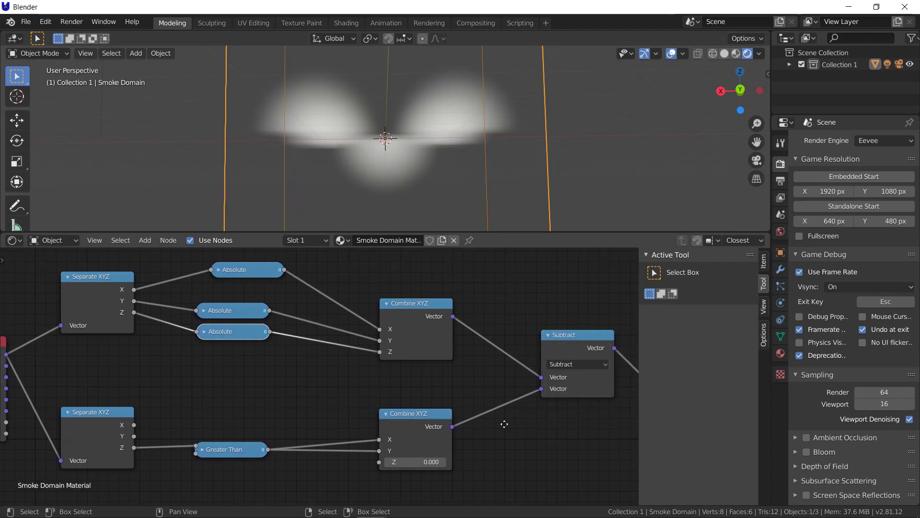
{"action": "middle_click_drag", "start_coordinate": [524, 422], "coordinate": [390, 422]}
{"action": "left_click", "coordinate": [445, 364]}
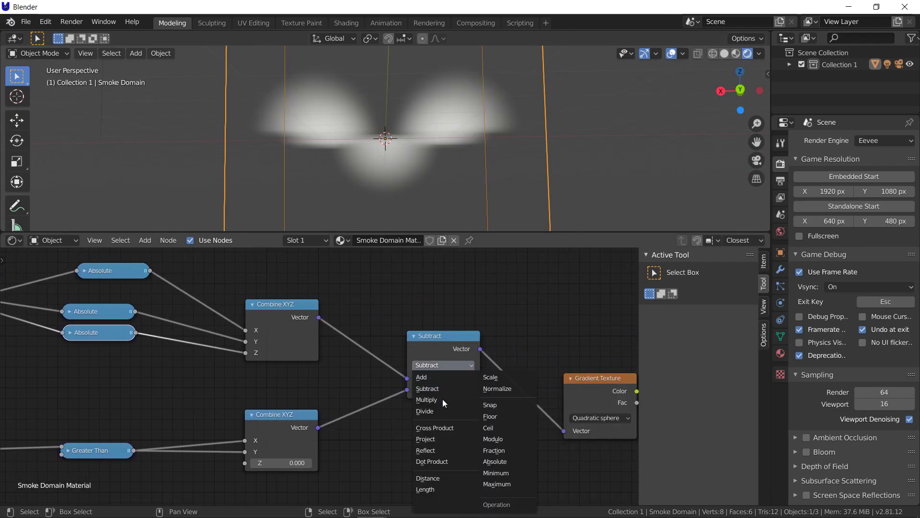
{"action": "left_click", "coordinate": [442, 400]}
{"action": "scroll", "coordinate": [405, 129], "scroll_direction": "down", "scroll_amount": 4}
{"action": "middle_click_drag", "start_coordinate": [404, 126], "coordinate": [404, 145]}
{"action": "left_click", "coordinate": [441, 360]}
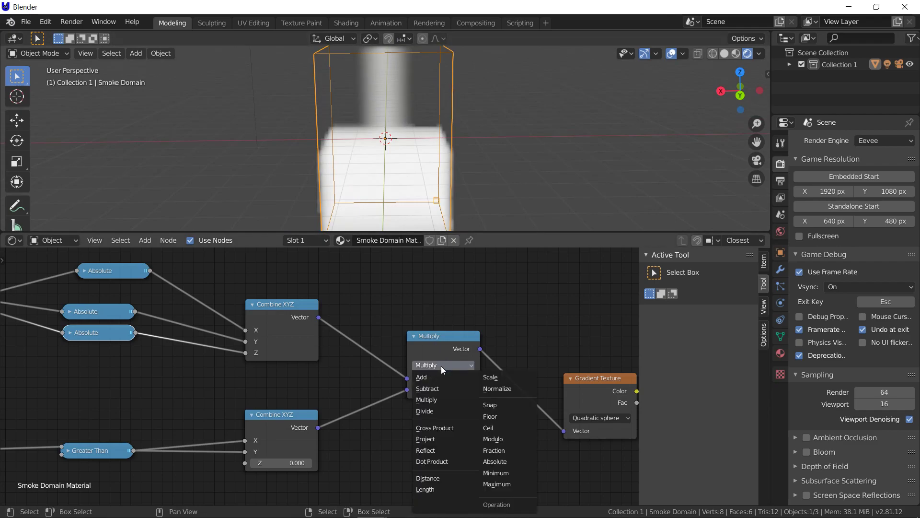
{"action": "left_click", "coordinate": [443, 415]}
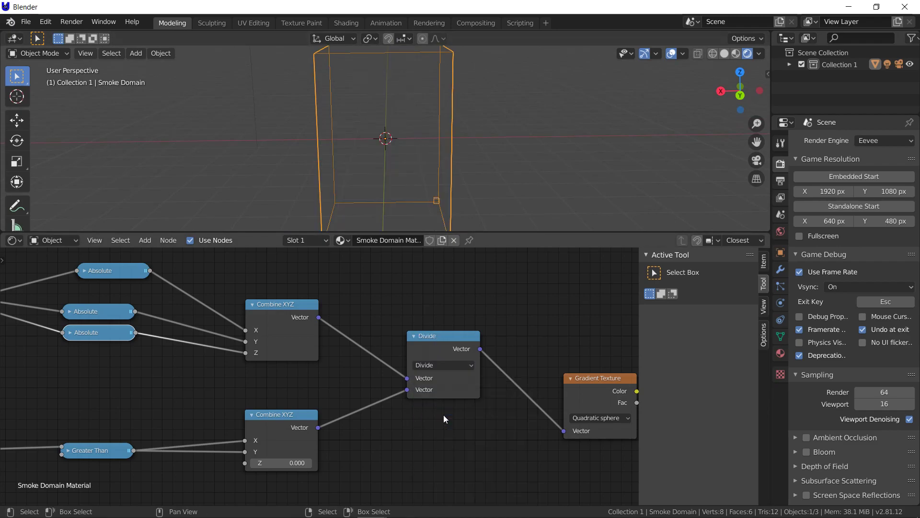
{"action": "left_click", "coordinate": [444, 364]}
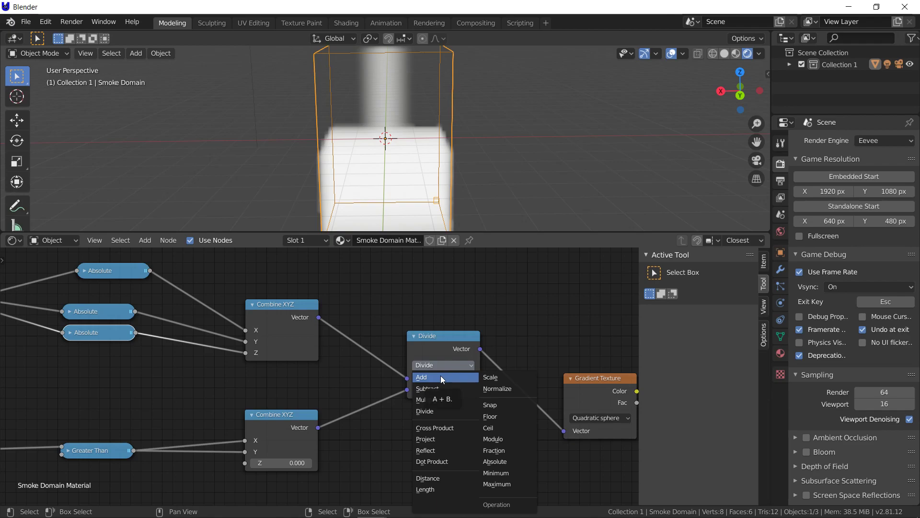
{"action": "middle_click_drag", "start_coordinate": [286, 396], "coordinate": [408, 375]}
{"action": "middle_click_drag", "start_coordinate": [349, 397], "coordinate": [268, 416]}
Duplicate the Divide node onto its link to Gradient Texture, connect Greater Than's output to the copy's second Vector, and set it to Multiply
{"action": "left_click", "coordinate": [485, 333]}
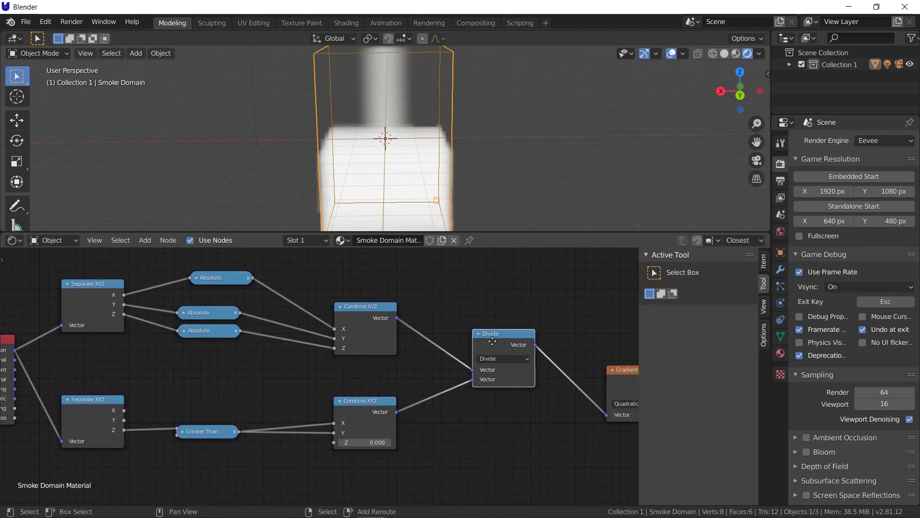
{"action": "key", "text": "shift+d"}
{"action": "left_click", "coordinate": [575, 406]}
{"action": "left_click_drag", "start_coordinate": [570, 378], "coordinate": [239, 432]}
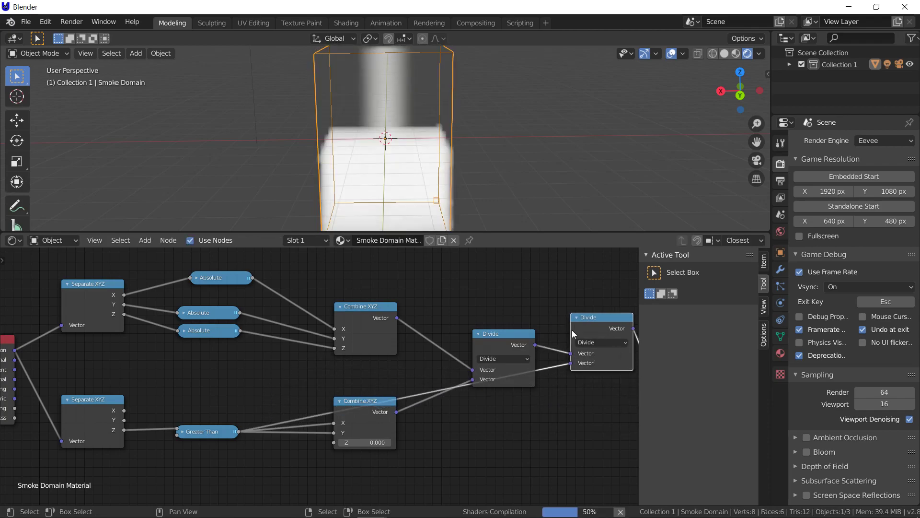
{"action": "left_click", "coordinate": [602, 342]}
{"action": "left_click", "coordinate": [596, 372]}
Move the lower Combine XYZ node down, and expand the Greater Than node and move it up
{"action": "middle_click_drag", "start_coordinate": [303, 440], "coordinate": [327, 406]}
{"action": "left_click_drag", "start_coordinate": [375, 370], "coordinate": [367, 442]}
{"action": "left_click", "coordinate": [206, 395]}
{"action": "left_click_drag", "start_coordinate": [225, 403], "coordinate": [228, 350]}
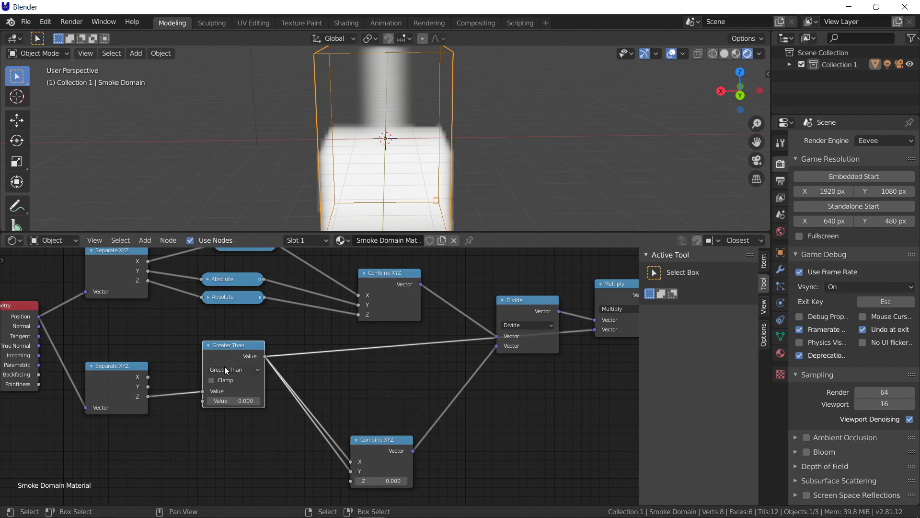
Set the vector math node just before the Gradient Texture to Subtract
{"action": "middle_click_drag", "start_coordinate": [421, 369], "coordinate": [199, 384]}
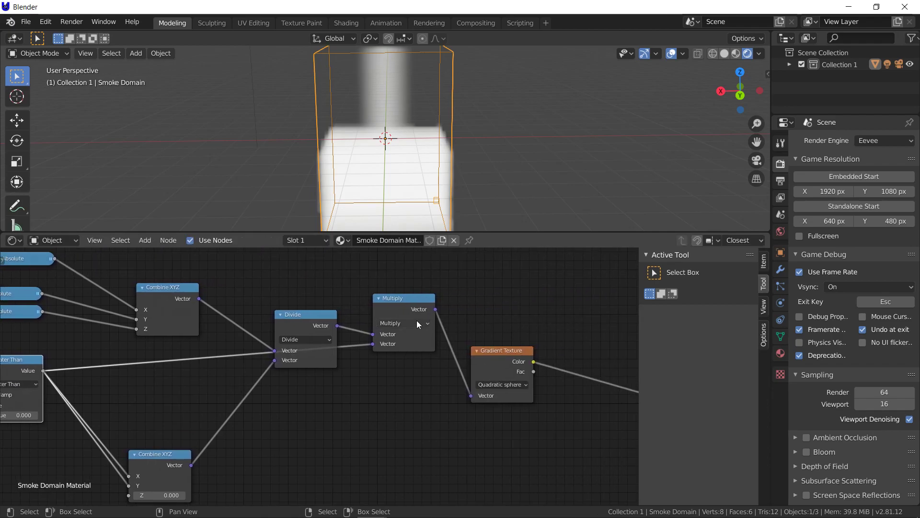
{"action": "left_click", "coordinate": [412, 321]}
{"action": "left_click", "coordinate": [403, 361]}
{"action": "left_click", "coordinate": [397, 322]}
{"action": "left_click", "coordinate": [402, 343]}
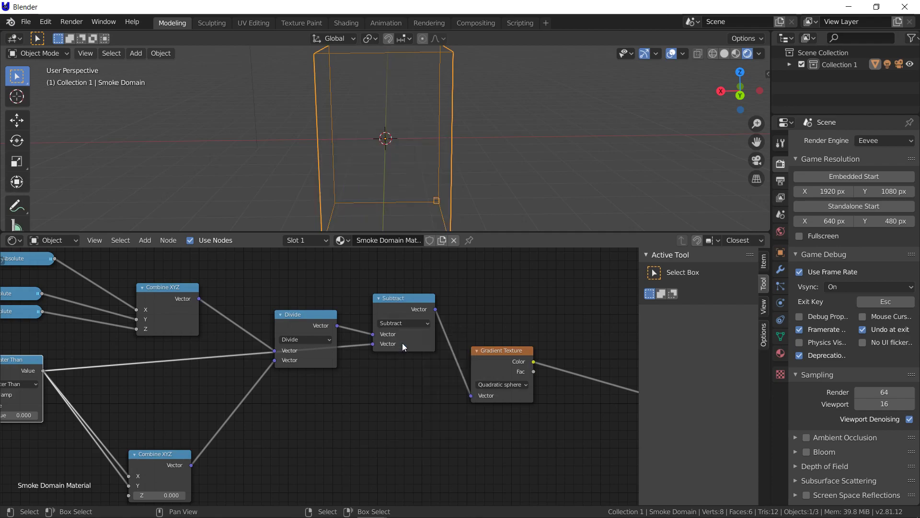
{"action": "mouse_move", "coordinate": [433, 151]}
{"action": "middle_mouse_down"}
{"action": "mouse_move", "coordinate": [426, 124]}
{"action": "mouse_move", "coordinate": [432, 141]}
{"action": "middle_mouse_up"}
Duplicate the Greater Than node below the original and connect the lower Separate XYZ's Z output to the copy
{"action": "middle_click_drag", "start_coordinate": [218, 360], "coordinate": [300, 350]}
{"action": "middle_click_drag", "start_coordinate": [178, 388], "coordinate": [305, 389]}
{"action": "middle_click_drag", "start_coordinate": [225, 367], "coordinate": [193, 363]}
{"action": "key", "text": "shift+d"}
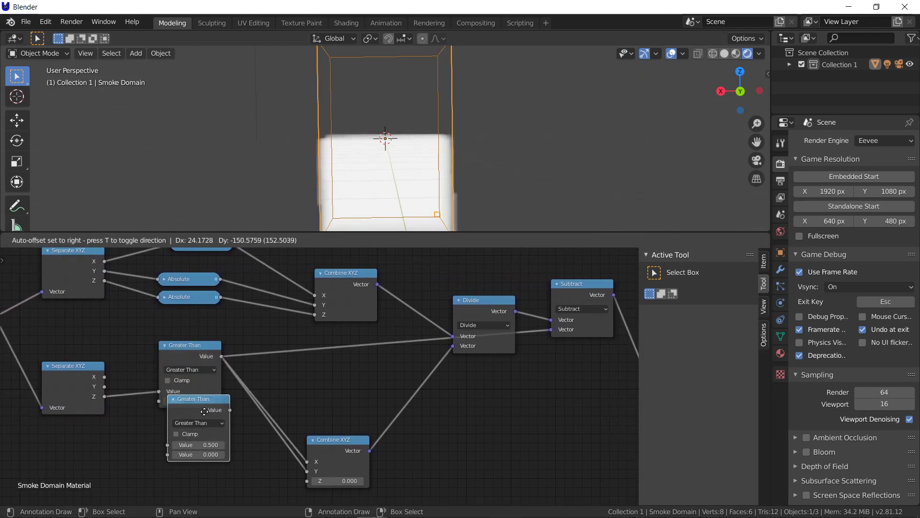
{"action": "left_click", "coordinate": [202, 432]}
{"action": "left_click_drag", "start_coordinate": [163, 467], "coordinate": [103, 401]}
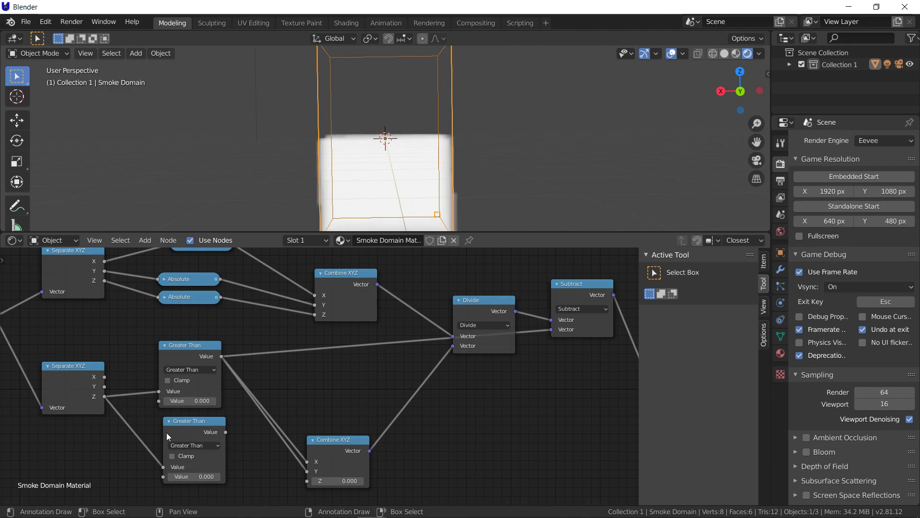
Set the copied math node to Less Than and connect its output to the Subtract node's second Vector input
{"action": "left_click", "coordinate": [185, 444]}
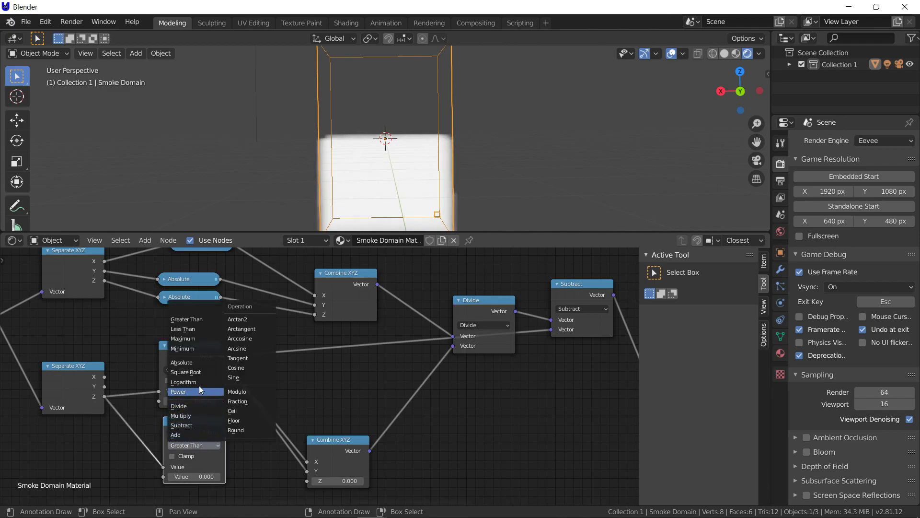
{"action": "left_click", "coordinate": [202, 330]}
{"action": "left_click_drag", "start_coordinate": [226, 433], "coordinate": [553, 330]}
{"action": "middle_click_drag", "start_coordinate": [446, 182], "coordinate": [385, 168]}
{"action": "scroll", "coordinate": [389, 163], "scroll_direction": "up", "scroll_amount": 1}
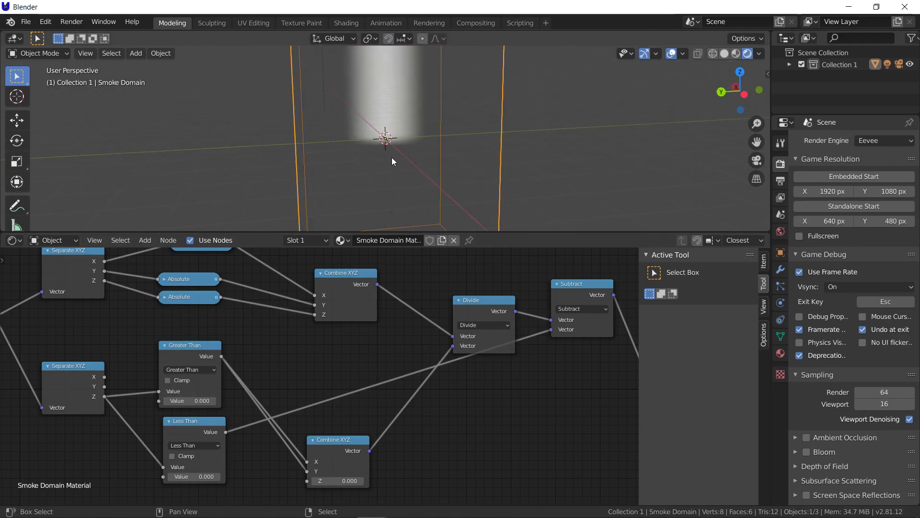
{"action": "key", "text": "shift+grave"}
{"action": "left_click", "coordinate": [385, 139]}
{"action": "scroll", "coordinate": [320, 374], "scroll_direction": "down", "scroll_amount": 2}
{"action": "scroll", "coordinate": [285, 381], "scroll_direction": "down", "scroll_amount": 1}
Scale up the smoke domain's mesh in Edit Mode in two passes and return to Object Mode
{"action": "middle_click_drag", "start_coordinate": [420, 393], "coordinate": [240, 430]}
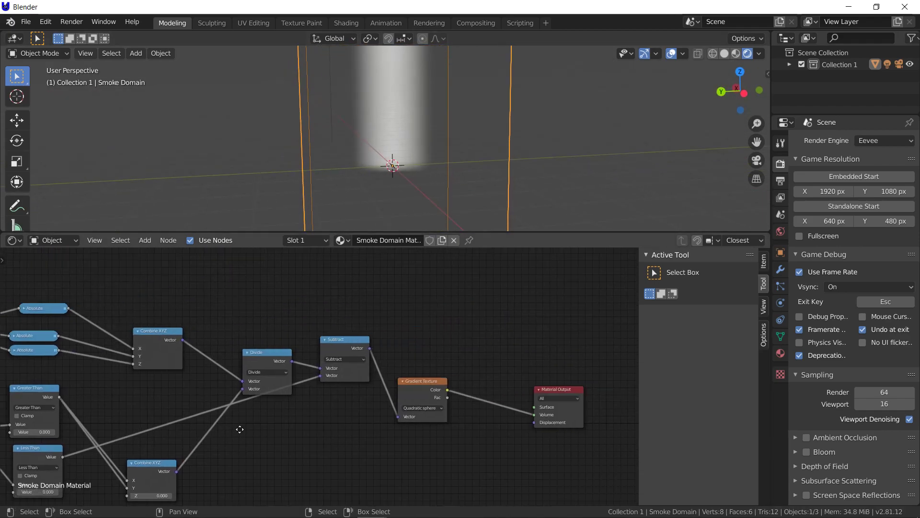
{"action": "scroll", "coordinate": [307, 374], "scroll_direction": "down", "scroll_amount": 2}
{"action": "scroll", "coordinate": [398, 129], "scroll_direction": "down", "scroll_amount": 3}
{"action": "mouse_move", "coordinate": [411, 152]}
{"action": "middle_mouse_down"}
{"action": "mouse_move", "coordinate": [390, 141]}
{"action": "mouse_move", "coordinate": [442, 106]}
{"action": "mouse_move", "coordinate": [417, 150]}
{"action": "middle_mouse_up"}
{"action": "key", "text": "Tab"}
{"action": "key", "text": "s"}
{"action": "left_click", "coordinate": [436, 149]}
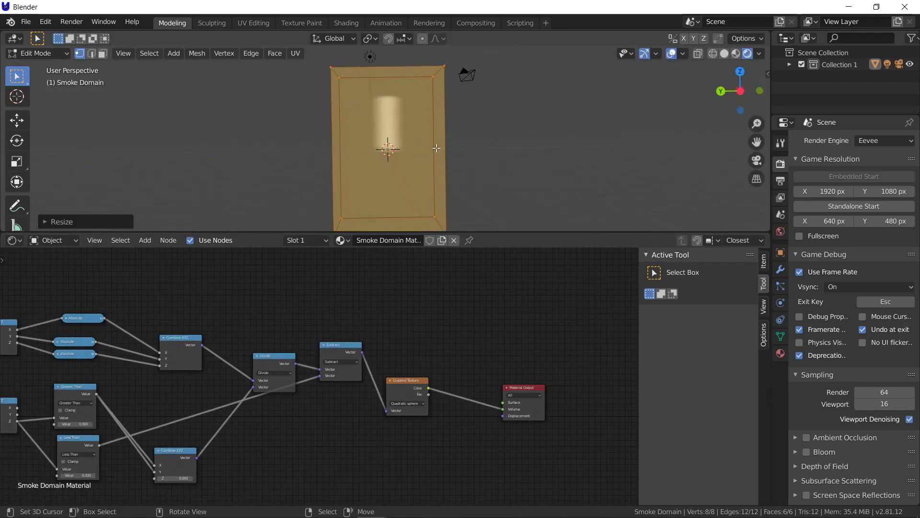
{"action": "key", "text": "Tab"}
{"action": "key", "text": "Tab"}
{"action": "key", "text": "s"}
{"action": "left_click", "coordinate": [447, 139]}
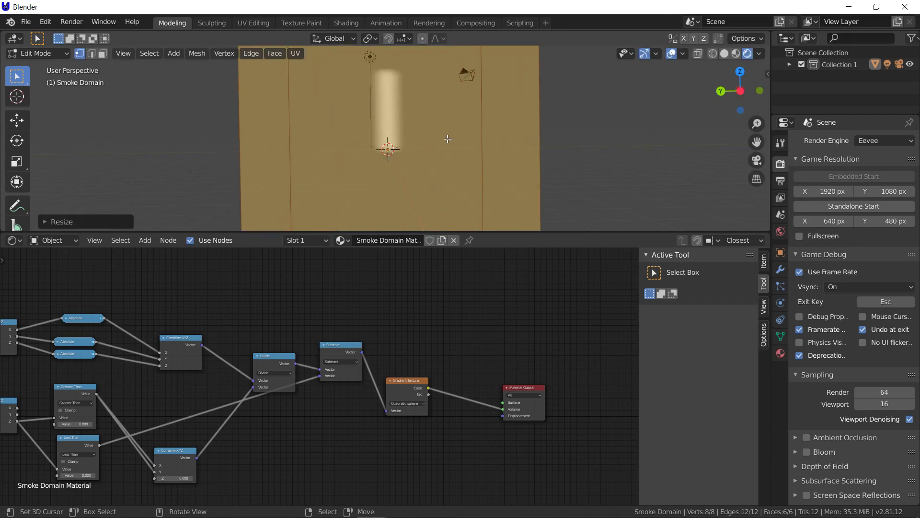
{"action": "scroll", "coordinate": [442, 139], "scroll_direction": "down", "scroll_amount": 4}
{"action": "key", "text": "Tab"}
Move the upper Combine XYZ node closer to Divide to make room after the Absolute nodes
{"action": "scroll", "coordinate": [307, 409], "scroll_direction": "up", "scroll_amount": 2}
{"action": "middle_click_drag", "start_coordinate": [307, 410], "coordinate": [413, 410]}
{"action": "scroll", "coordinate": [217, 417], "scroll_direction": "up", "scroll_amount": 2}
{"action": "scroll", "coordinate": [330, 388], "scroll_direction": "down", "scroll_amount": 3}
{"action": "mouse_move", "coordinate": [218, 417]}
{"action": "middle_mouse_down"}
{"action": "mouse_move", "coordinate": [330, 389]}
{"action": "mouse_move", "coordinate": [204, 398]}
{"action": "mouse_move", "coordinate": [259, 382]}
{"action": "mouse_move", "coordinate": [352, 379]}
{"action": "mouse_move", "coordinate": [329, 402]}
{"action": "middle_mouse_up"}
{"action": "scroll", "coordinate": [354, 379], "scroll_direction": "up", "scroll_amount": 2}
{"action": "left_click_drag", "start_coordinate": [380, 341], "coordinate": [420, 350]}
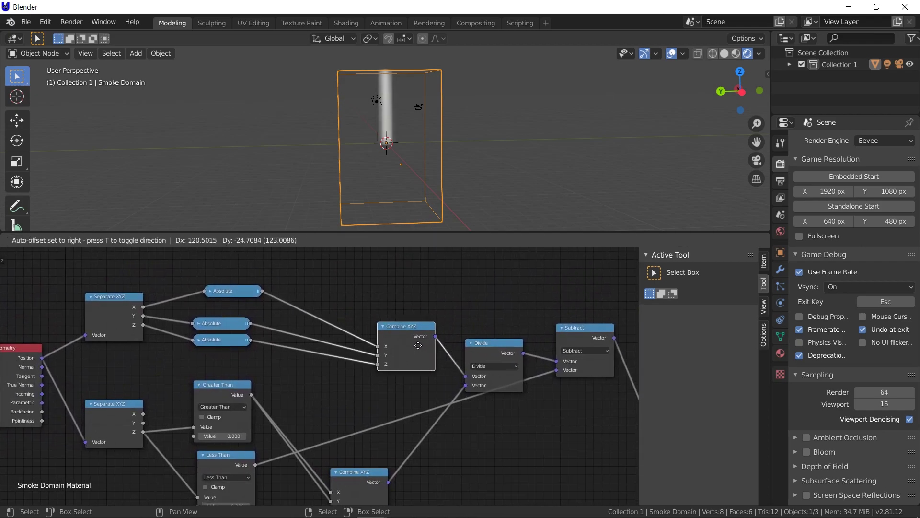
{"action": "middle_click_drag", "start_coordinate": [269, 405], "coordinate": [345, 374]}
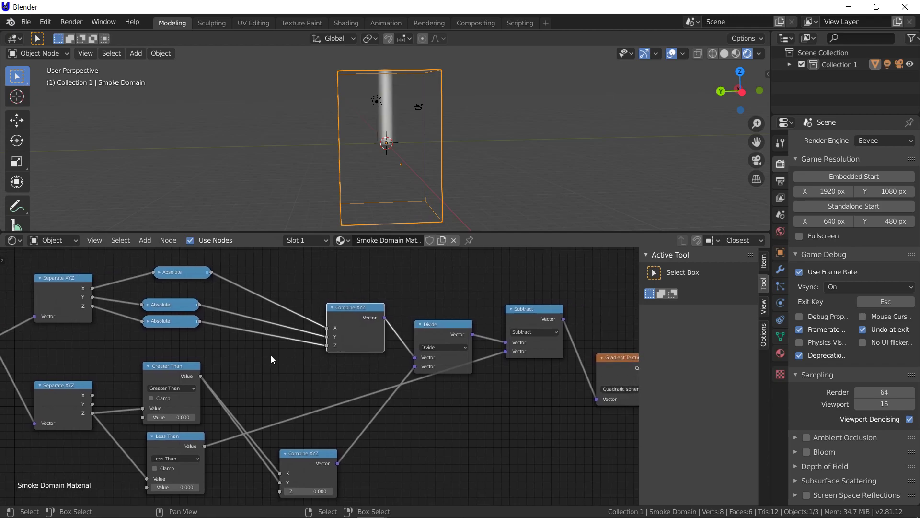
Duplicate the Greater Than node onto the link from the X Absolute to Combine XYZ, and set the copy to Multiply with value 1
{"action": "left_click", "coordinate": [177, 372]}
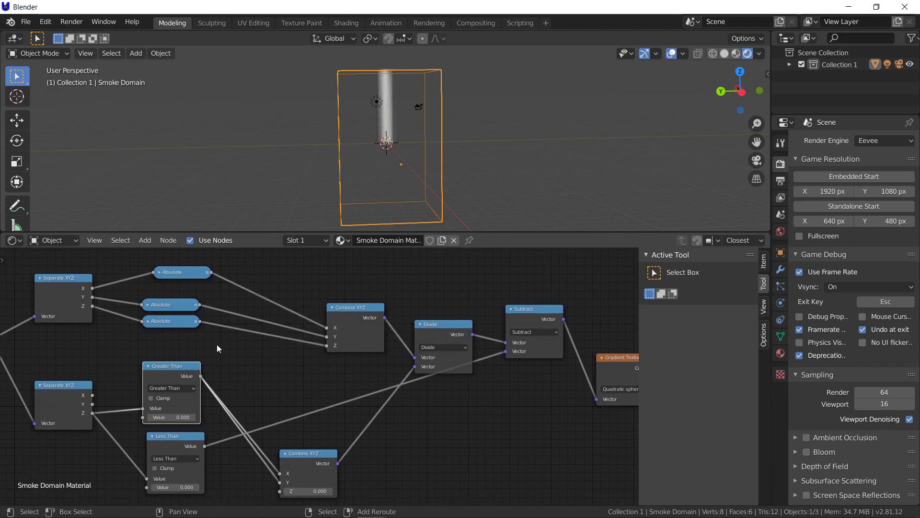
{"action": "key", "text": "shift+d"}
{"action": "left_click", "coordinate": [334, 257]}
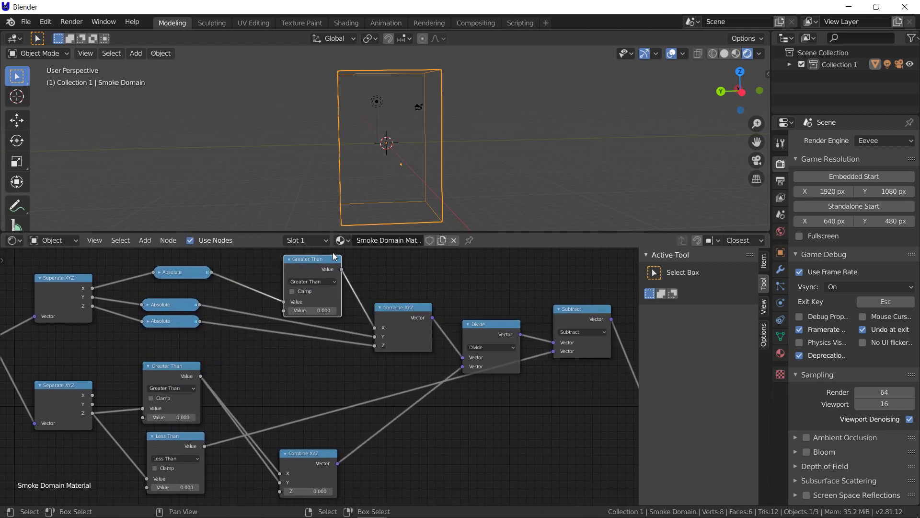
{"action": "left_click", "coordinate": [325, 282]}
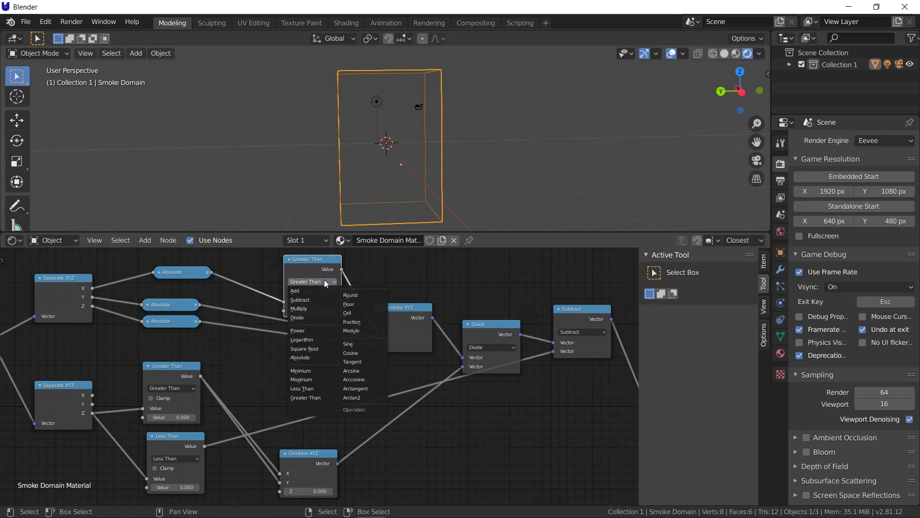
{"action": "left_click", "coordinate": [314, 310]}
{"action": "type", "text": "1"}
{"action": "key", "text": "Return"}
{"action": "middle_click_drag", "start_coordinate": [425, 184], "coordinate": [473, 186]}
{"action": "scroll", "coordinate": [473, 186], "scroll_direction": "up", "scroll_amount": 1}
Duplicate Greater Than again, feed the copy from Greater Than's output and the lower Separate XYZ's Z, and set it to Multiply
{"action": "middle_click_drag", "start_coordinate": [146, 360], "coordinate": [273, 378]}
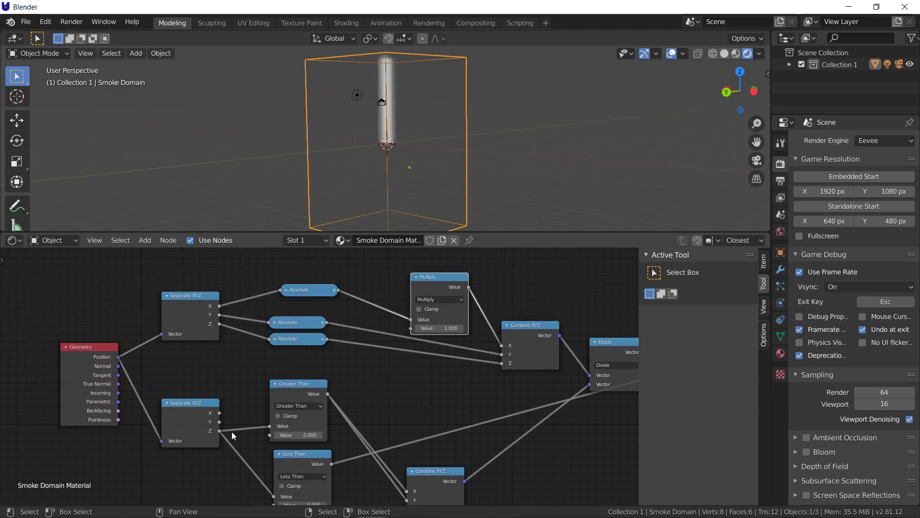
{"action": "middle_click_drag", "start_coordinate": [329, 384], "coordinate": [298, 368]}
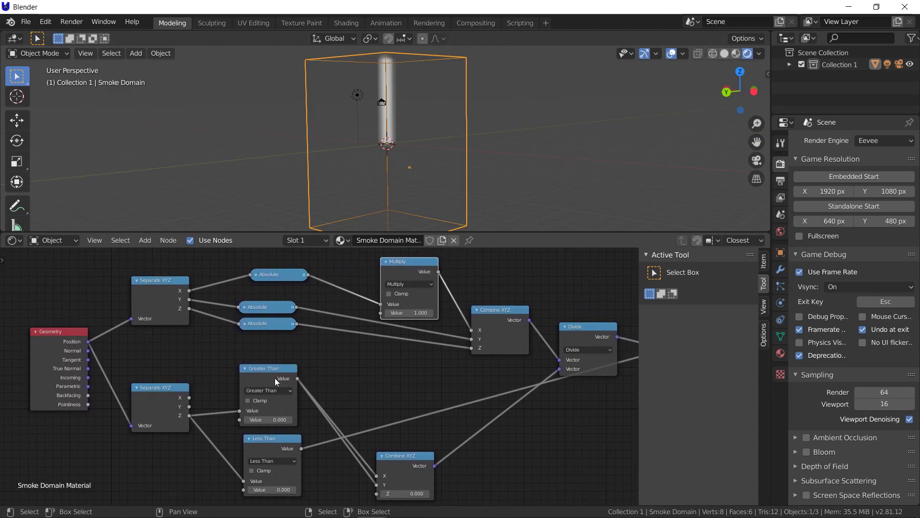
{"action": "key", "text": "shift+d"}
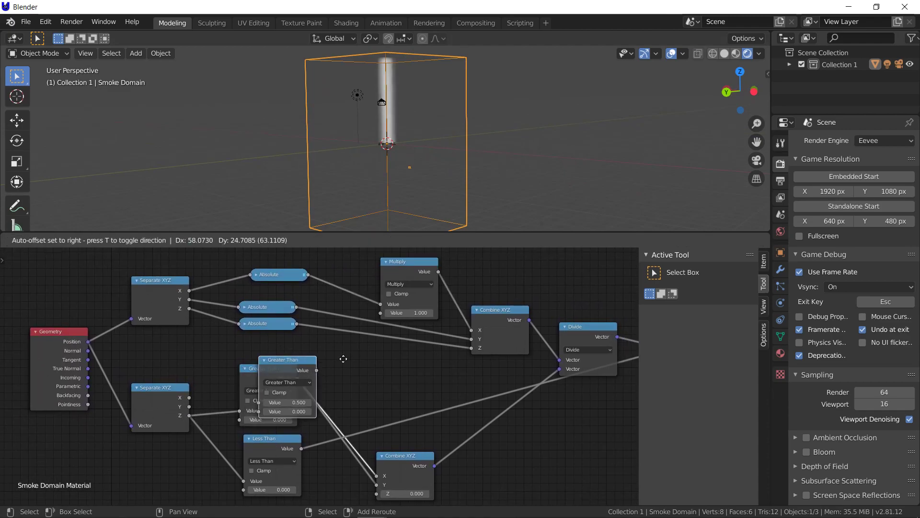
{"action": "left_click", "coordinate": [369, 363]}
{"action": "left_click_drag", "start_coordinate": [190, 415], "coordinate": [328, 396]}
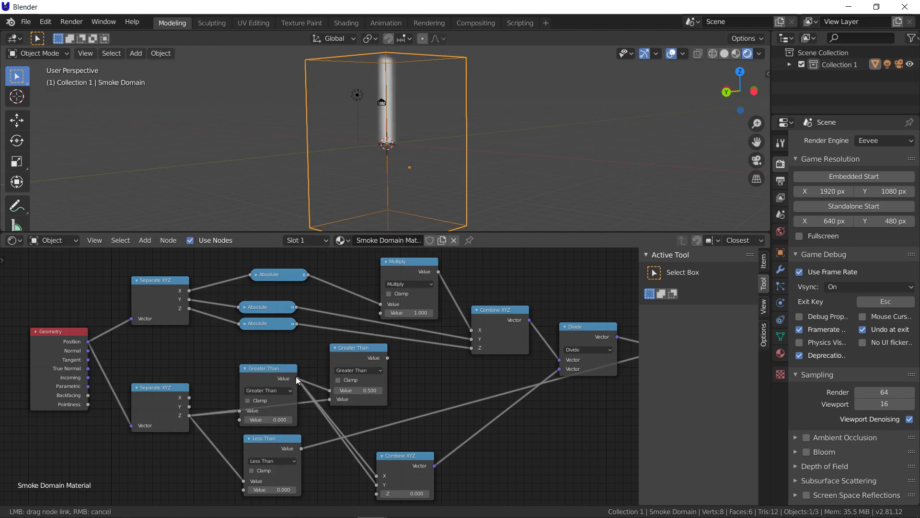
{"action": "left_click", "coordinate": [357, 370]}
{"action": "left_click", "coordinate": [356, 397]}
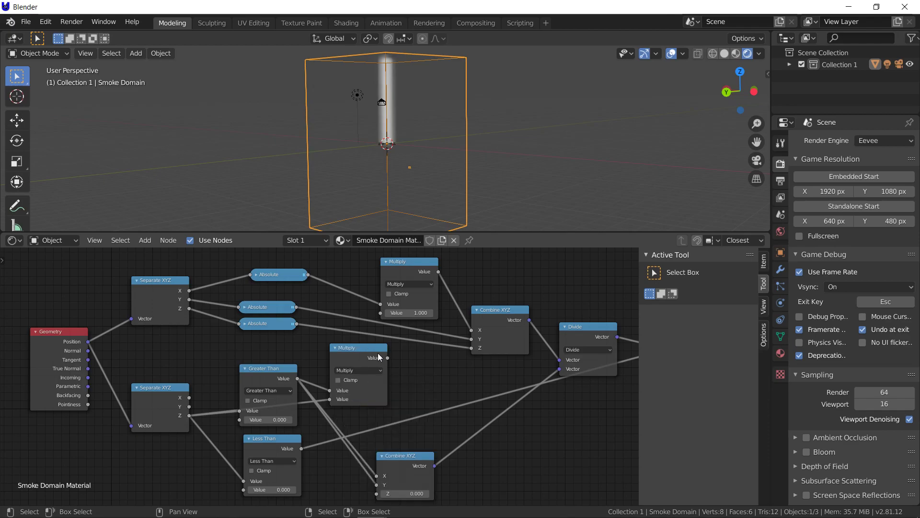
Connect the new Multiply output to the second value of the math node on the upper X link, and set that node to Add
{"action": "left_click_drag", "start_coordinate": [389, 357], "coordinate": [380, 313]}
{"action": "middle_click_drag", "start_coordinate": [414, 108], "coordinate": [493, 120]}
{"action": "left_click", "coordinate": [408, 284]}
{"action": "left_click", "coordinate": [406, 293]}
{"action": "middle_click_drag", "start_coordinate": [407, 146], "coordinate": [338, 143]}
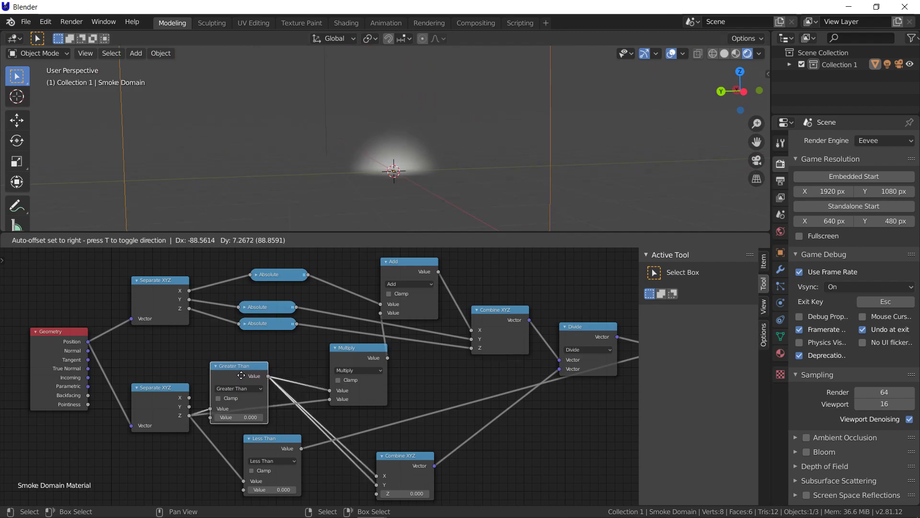
Move the Multiply node beside Greater Than and duplicate it onto the link to the Add node
{"action": "left_click_drag", "start_coordinate": [379, 351], "coordinate": [316, 364]}
{"action": "key", "text": "shift+d"}
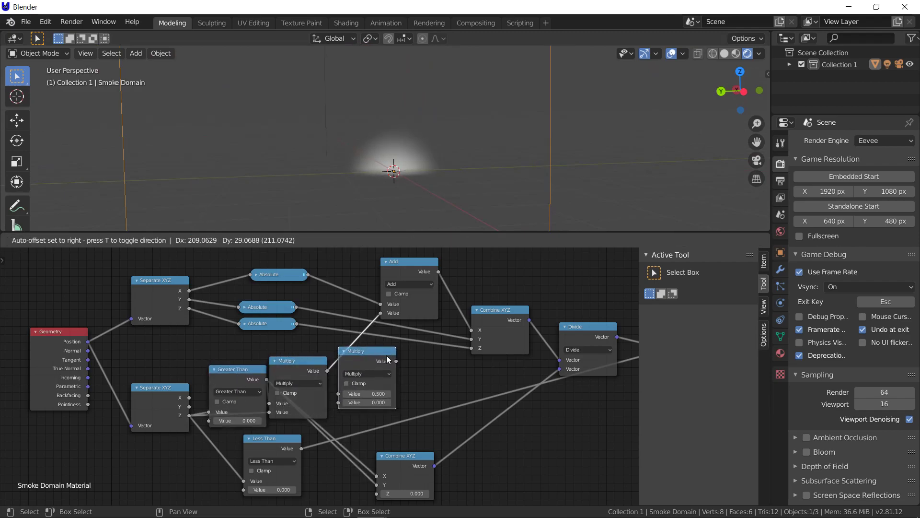
{"action": "left_click", "coordinate": [386, 360]}
Adjust the duplicated Multiply node's second value, settling on 0.250
{"action": "left_click", "coordinate": [394, 402]}
{"action": "type", "text": "0.01"}
{"action": "key", "text": "Return"}
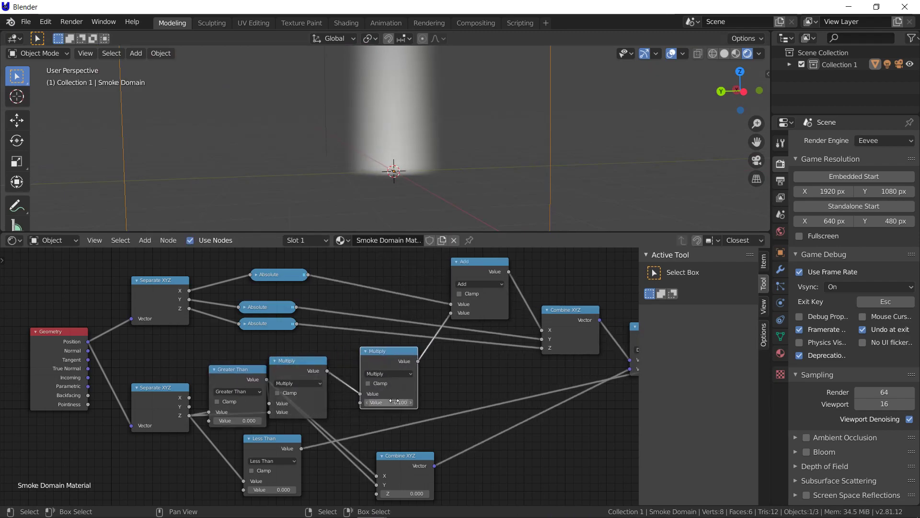
{"action": "left_click", "coordinate": [396, 402]}
{"action": "type", "text": ".5"}
{"action": "key", "text": "Return"}
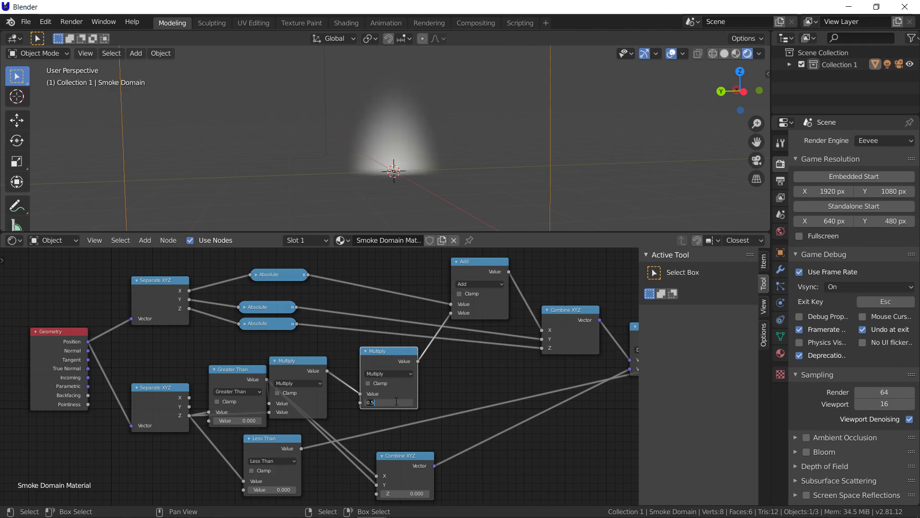
{"action": "key", "text": "Return"}
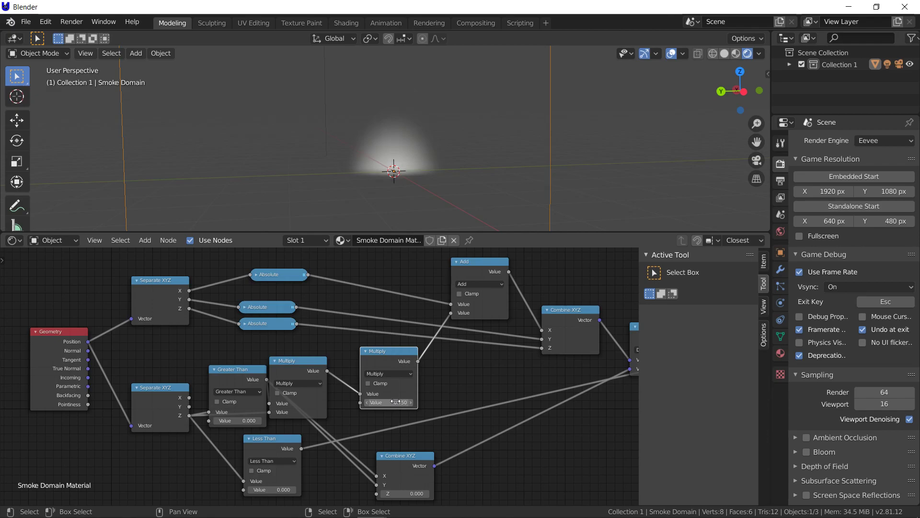
{"action": "type", "text": "5"}
{"action": "key", "text": "Return"}
Move the Add node up, duplicate it onto the upper Y link, and connect the 0.250 Multiply output to the copy's second value
{"action": "middle_click_drag", "start_coordinate": [444, 116], "coordinate": [456, 192]}
{"action": "left_click", "coordinate": [485, 261]}
{"action": "left_click_drag", "start_coordinate": [487, 252], "coordinate": [488, 484]}
{"action": "key", "text": "shift+d"}
{"action": "left_click", "coordinate": [504, 348]}
{"action": "left_click_drag", "start_coordinate": [419, 360], "coordinate": [452, 327]}
{"action": "middle_click_drag", "start_coordinate": [505, 120], "coordinate": [421, 144]}
{"action": "scroll", "coordinate": [495, 332], "scroll_direction": "down", "scroll_amount": 5}
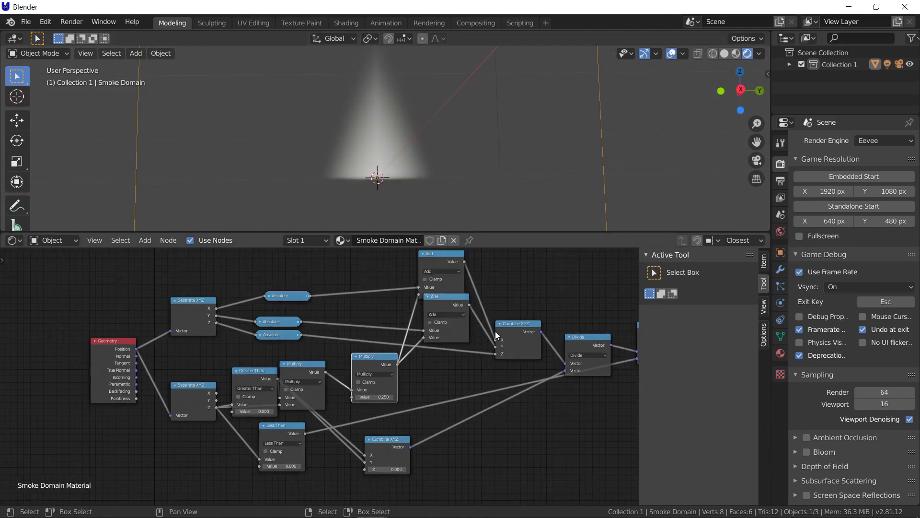
Move the Material Output and Gradient Texture nodes farther away from the Subtract node to free space between them
{"action": "middle_click_drag", "start_coordinate": [480, 369], "coordinate": [359, 350]}
{"action": "left_click_drag", "start_coordinate": [423, 355], "coordinate": [493, 342]}
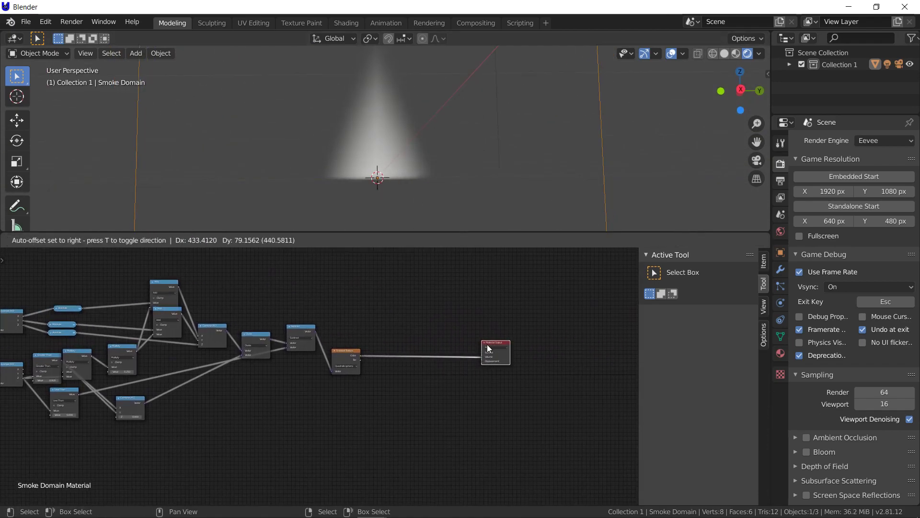
{"action": "left_click_drag", "start_coordinate": [343, 353], "coordinate": [400, 343]}
{"action": "middle_click_drag", "start_coordinate": [281, 147], "coordinate": [360, 169]}
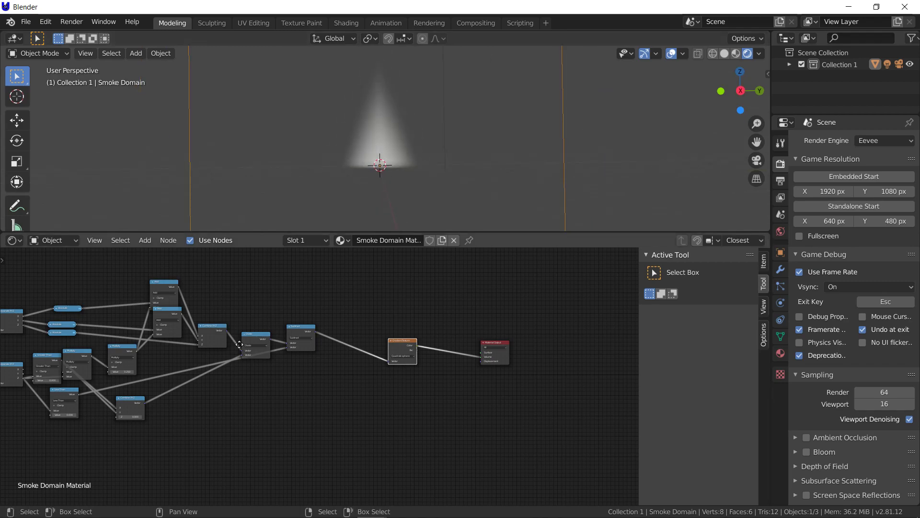
Insert an Emission shader on the link between the Gradient Texture and the Material Output and set its strength to 12
{"action": "middle_click_drag", "start_coordinate": [233, 341], "coordinate": [391, 351]}
{"action": "middle_click_drag", "start_coordinate": [381, 102], "coordinate": [396, 104]}
{"action": "middle_click_drag", "start_coordinate": [462, 389], "coordinate": [263, 398]}
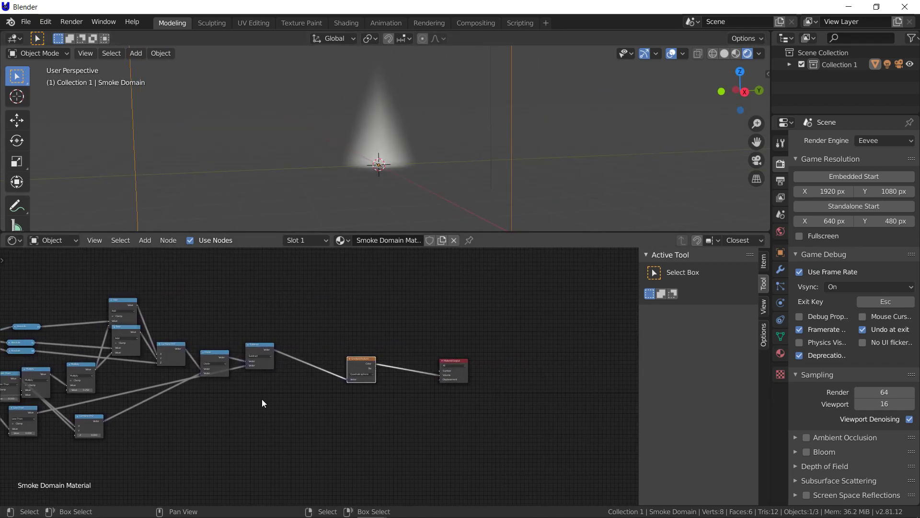
{"action": "scroll", "coordinate": [263, 398], "scroll_direction": "up", "scroll_amount": 1}
{"action": "left_click", "coordinate": [150, 242]}
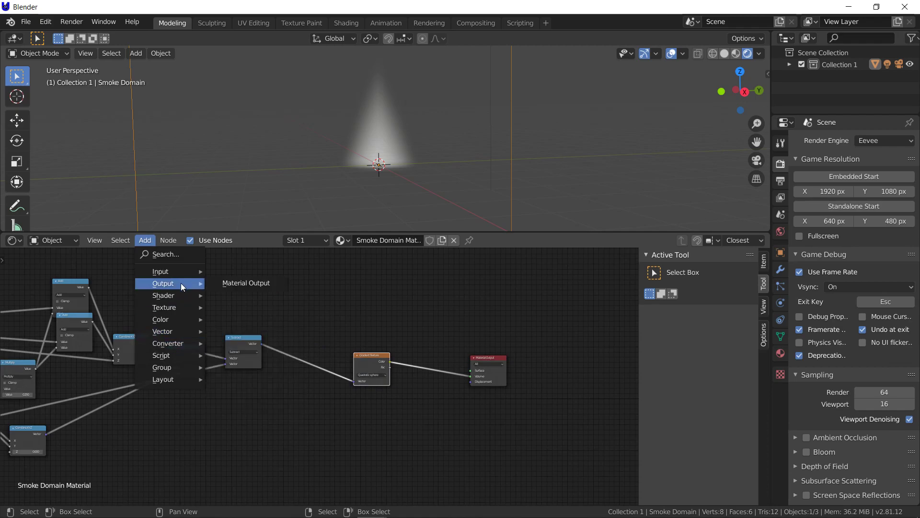
{"action": "mouse_move", "coordinate": [177, 296]}
{"action": "left_click", "coordinate": [238, 320]}
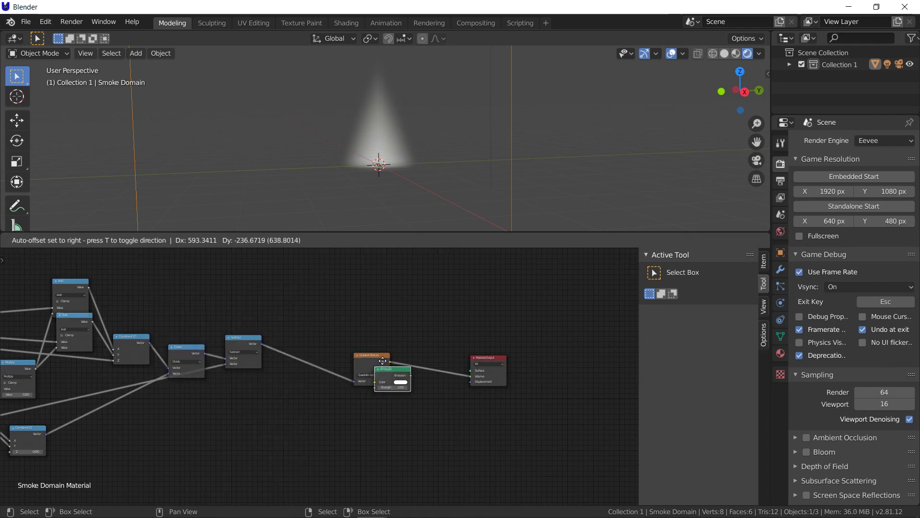
{"action": "left_click", "coordinate": [438, 381]}
{"action": "double_click", "coordinate": [435, 378]}
{"action": "type", "text": "12"}
{"action": "key", "text": "Return"}
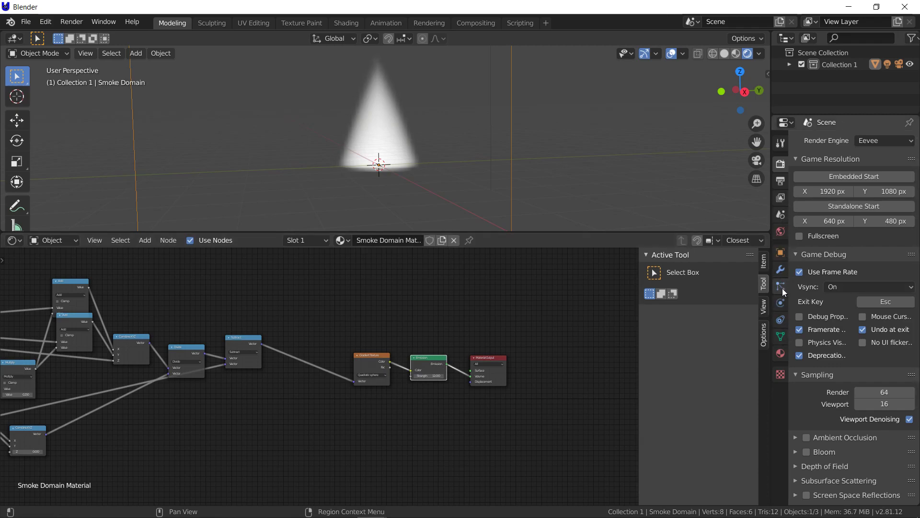
Show the scene's render settings and widen the properties editor
{"action": "left_click", "coordinate": [778, 253]}
{"action": "left_click", "coordinate": [779, 165]}
{"action": "left_click_drag", "start_coordinate": [770, 200], "coordinate": [614, 209]}
Move the Divide node up so it sits between the upper Combine XYZ and Subtract nodes, keeping its links intact
{"action": "middle_click_drag", "start_coordinate": [320, 333], "coordinate": [440, 344]}
{"action": "scroll", "coordinate": [431, 344], "scroll_direction": "down", "scroll_amount": 3}
{"action": "middle_click_drag", "start_coordinate": [157, 371], "coordinate": [279, 352]}
{"action": "scroll", "coordinate": [211, 387], "scroll_direction": "up", "scroll_amount": 2}
{"action": "scroll", "coordinate": [260, 358], "scroll_direction": "up", "scroll_amount": 1}
{"action": "middle_click_drag", "start_coordinate": [355, 347], "coordinate": [251, 351]}
{"action": "scroll", "coordinate": [251, 351], "scroll_direction": "up", "scroll_amount": 1}
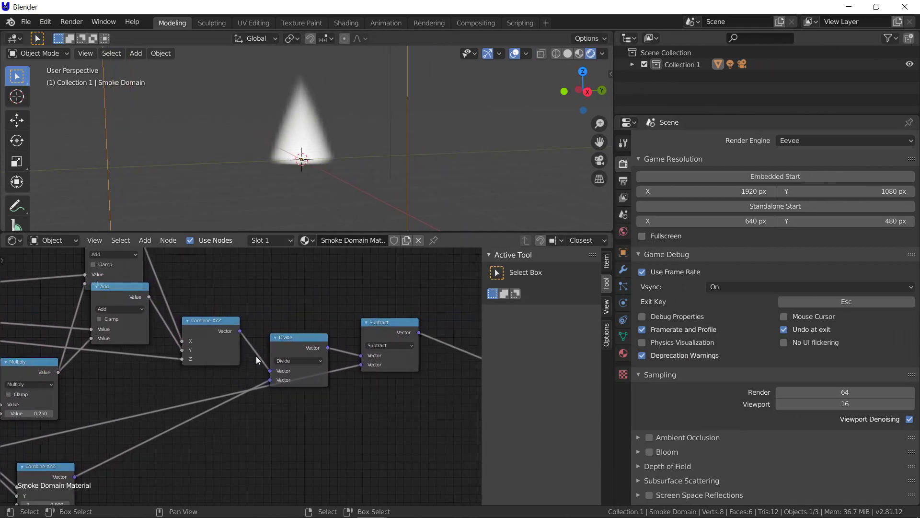
{"action": "left_click_drag", "start_coordinate": [279, 358], "coordinate": [290, 341]}
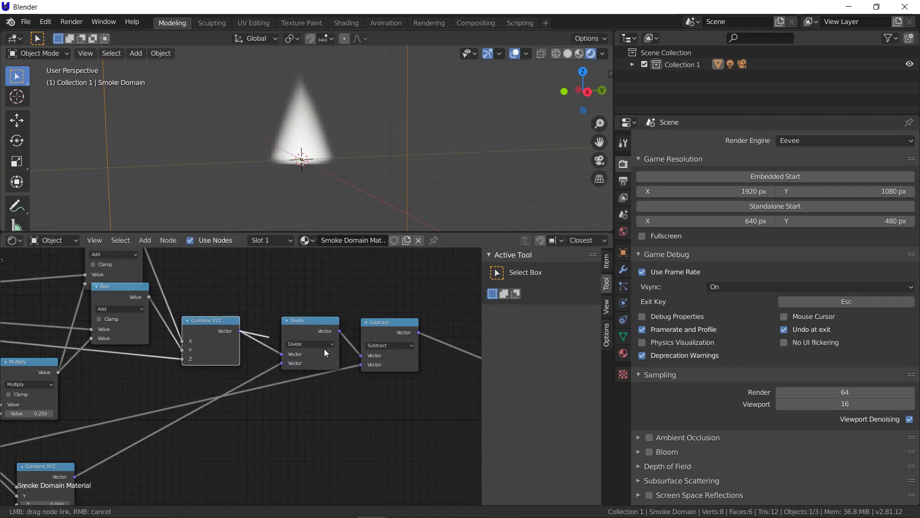
{"action": "left_click_drag", "start_coordinate": [362, 355], "coordinate": [362, 355]}
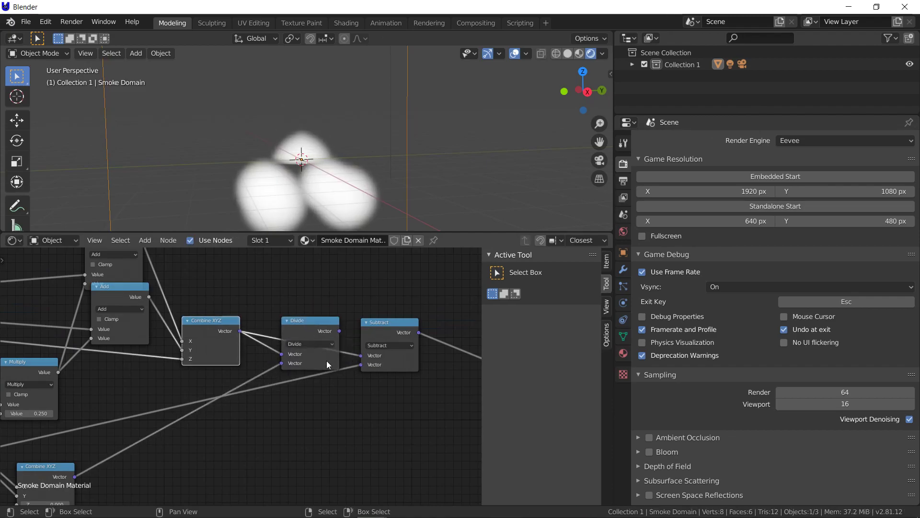
{"action": "key", "text": "ctrl+z"}
{"action": "left_click_drag", "start_coordinate": [300, 319], "coordinate": [287, 308]}
Collapse the lower Combine XYZ node and place it directly beneath the upper Combine XYZ node
{"action": "scroll", "coordinate": [156, 427], "scroll_direction": "down", "scroll_amount": 3}
{"action": "middle_click_drag", "start_coordinate": [156, 428], "coordinate": [191, 407]}
{"action": "left_click", "coordinate": [173, 415]}
{"action": "left_click_drag", "start_coordinate": [182, 415], "coordinate": [315, 346]}
Collapse both Multiply nodes and line them up in a row below the Absolute nodes
{"action": "left_click", "coordinate": [162, 336]}
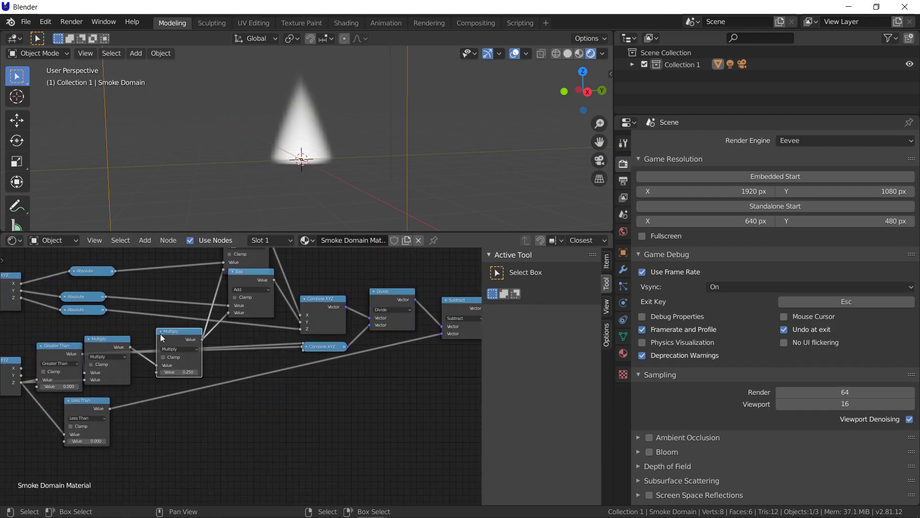
{"action": "left_click", "coordinate": [163, 333]}
{"action": "middle_click_drag", "start_coordinate": [164, 333], "coordinate": [301, 329]}
{"action": "left_click", "coordinate": [229, 335]}
{"action": "left_click_drag", "start_coordinate": [228, 335], "coordinate": [251, 327]}
Collapse the Greater Than node in front of the Multiply nodes and move the Less Than node farther down
{"action": "left_click", "coordinate": [184, 339]}
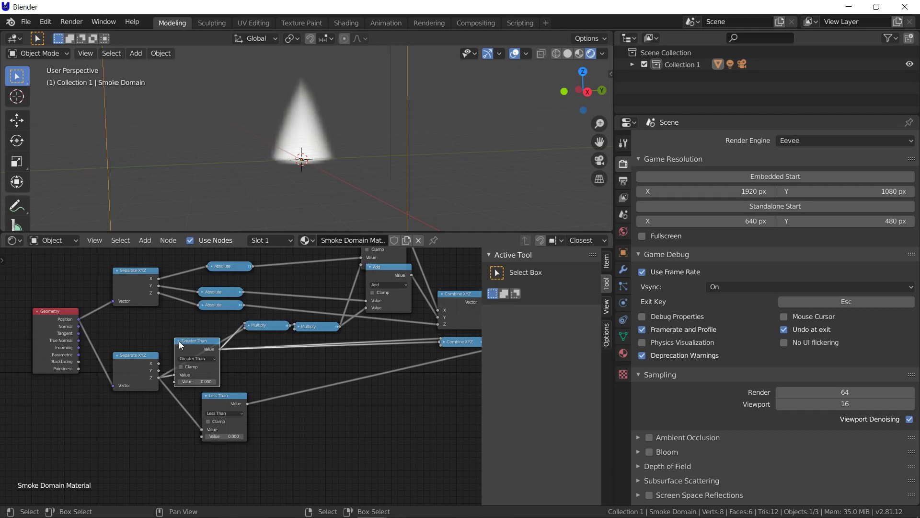
{"action": "key", "text": "h"}
{"action": "left_click_drag", "start_coordinate": [189, 338], "coordinate": [211, 325]}
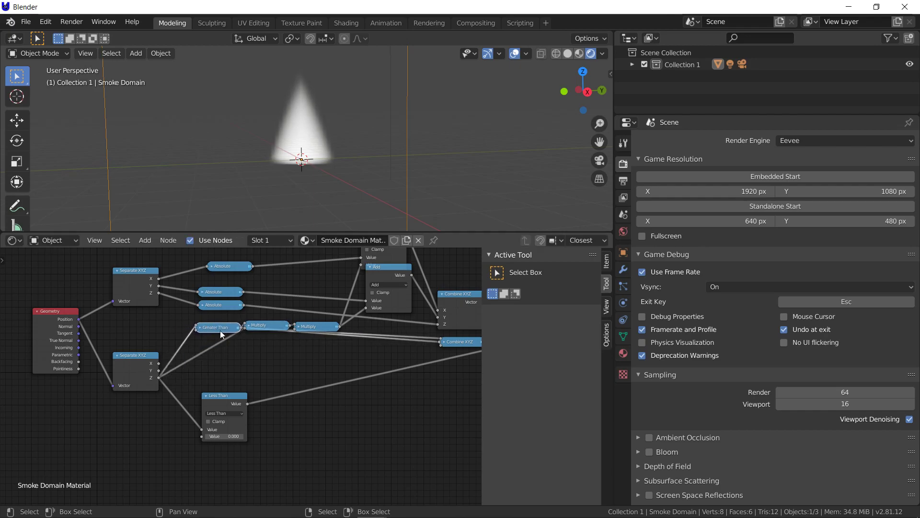
{"action": "middle_click_drag", "start_coordinate": [396, 392], "coordinate": [282, 392]}
{"action": "left_click_drag", "start_coordinate": [104, 401], "coordinate": [107, 463]}
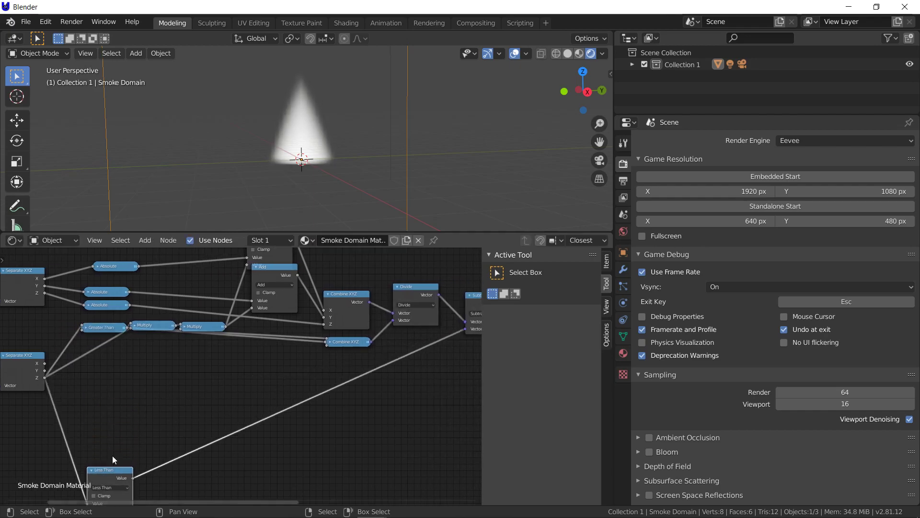
Collapse both Add nodes and move them down closer to the upper Combine XYZ node
{"action": "scroll", "coordinate": [255, 348], "scroll_direction": "down", "scroll_amount": 2}
{"action": "left_click", "coordinate": [252, 297]}
{"action": "key", "text": "h"}
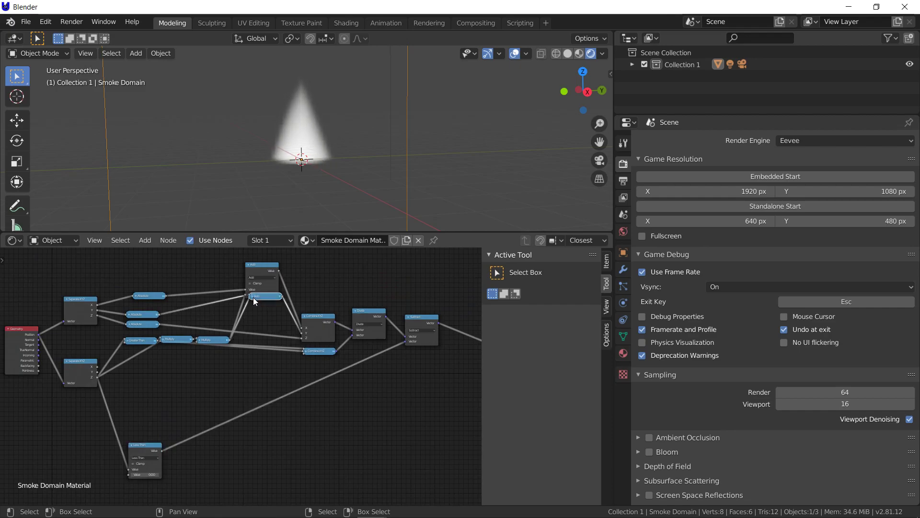
{"action": "left_click_drag", "start_coordinate": [267, 309], "coordinate": [283, 339]}
{"action": "left_click", "coordinate": [248, 271]}
{"action": "key", "text": "h"}
{"action": "left_click_drag", "start_coordinate": [254, 270], "coordinate": [281, 320]}
Enable Bloom in the Eevee render settings and inspect the glow around the cone
{"action": "scroll", "coordinate": [331, 377], "scroll_direction": "down", "scroll_amount": 3}
{"action": "middle_click_drag", "start_coordinate": [387, 368], "coordinate": [283, 369]}
{"action": "middle_click_drag", "start_coordinate": [428, 370], "coordinate": [270, 382]}
{"action": "scroll", "coordinate": [259, 383], "scroll_direction": "up", "scroll_amount": 9}
{"action": "scroll", "coordinate": [335, 379], "scroll_direction": "up", "scroll_amount": 3}
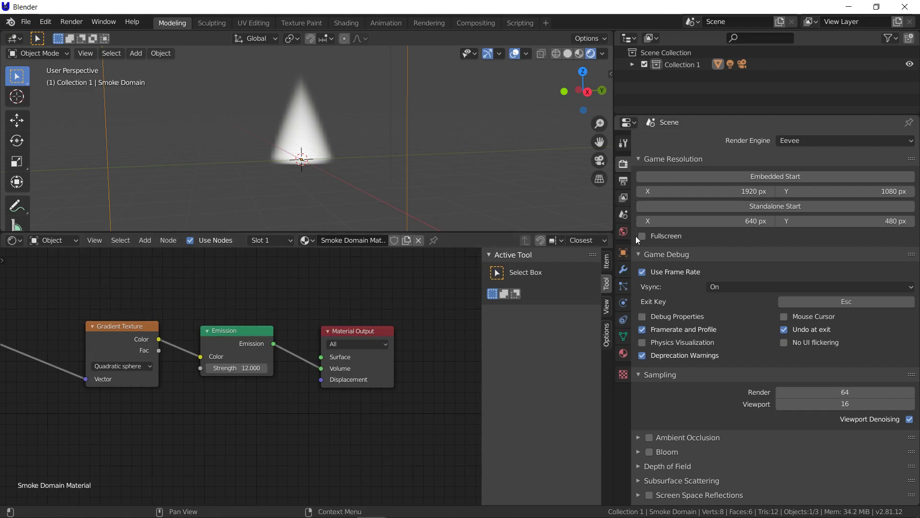
{"action": "scroll", "coordinate": [658, 356], "scroll_direction": "down", "scroll_amount": 5}
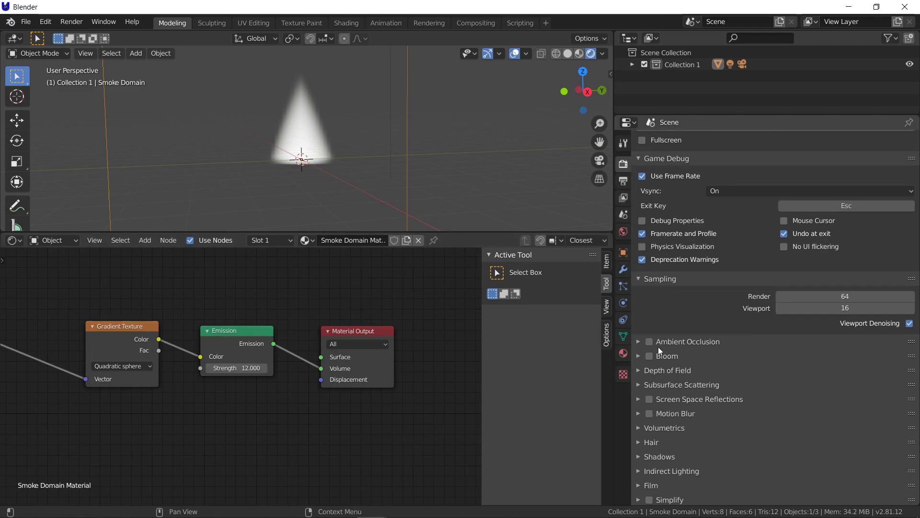
{"action": "left_click", "coordinate": [650, 355]}
{"action": "middle_click_drag", "start_coordinate": [307, 143], "coordinate": [317, 140]}
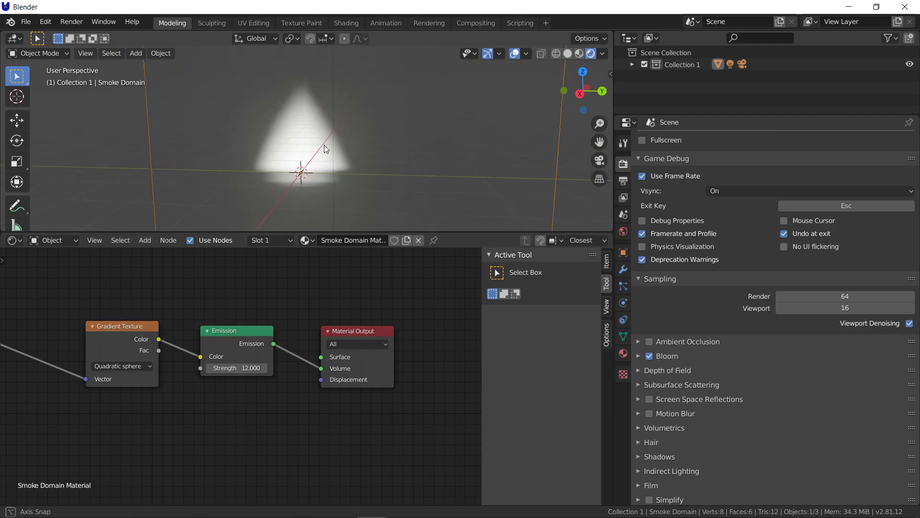
{"action": "scroll", "coordinate": [326, 139], "scroll_direction": "up", "scroll_amount": 3}
{"action": "middle_click_drag", "start_coordinate": [326, 139], "coordinate": [346, 140]}
{"action": "scroll", "coordinate": [346, 140], "scroll_direction": "down", "scroll_amount": 3}
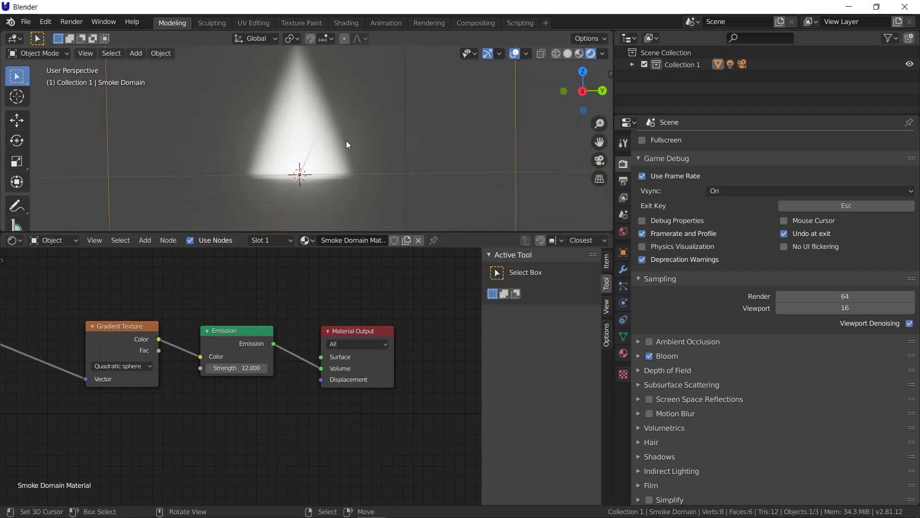
Move the Gradient Texture's Color link to the Emission strength input and set the emission color to blue with hue 0.630
{"action": "scroll", "coordinate": [268, 379], "scroll_direction": "down", "scroll_amount": 3}
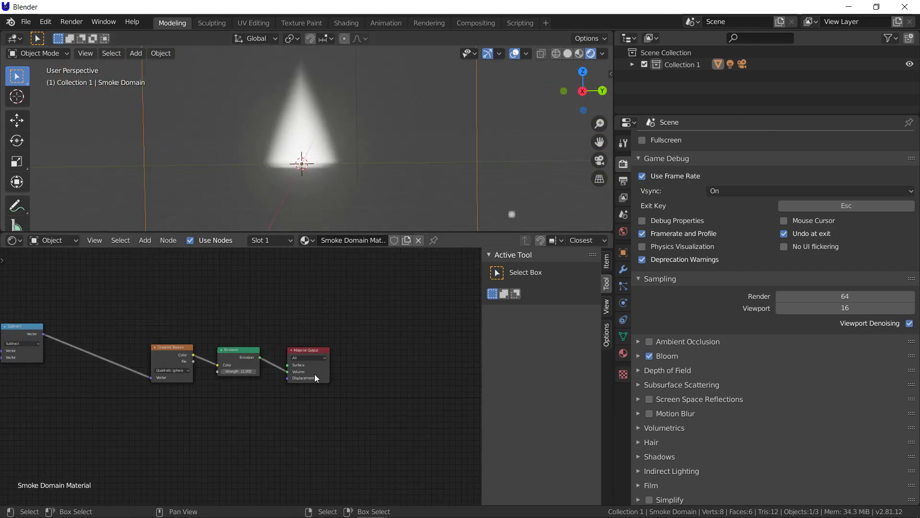
{"action": "scroll", "coordinate": [195, 386], "scroll_direction": "up", "scroll_amount": 2}
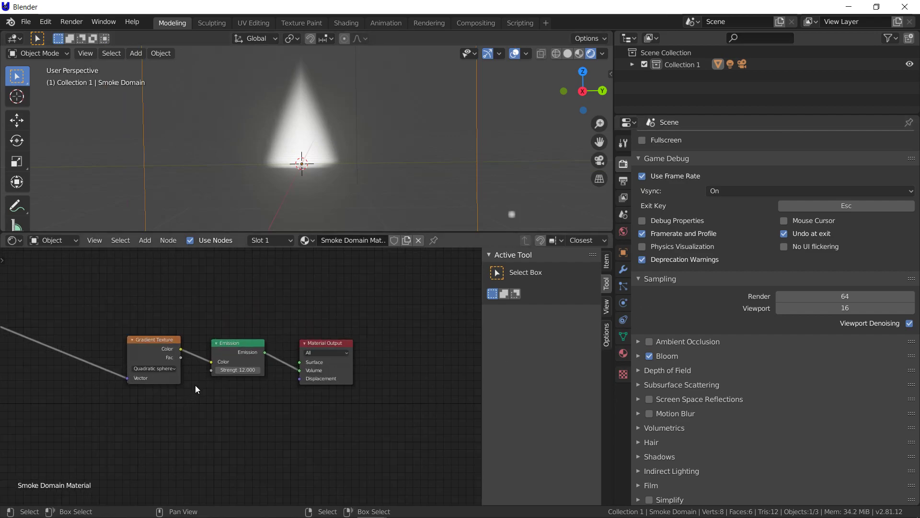
{"action": "scroll", "coordinate": [153, 384], "scroll_direction": "up", "scroll_amount": 1}
{"action": "middle_click_drag", "start_coordinate": [127, 379], "coordinate": [291, 402]}
{"action": "left_click_drag", "start_coordinate": [275, 361], "coordinate": [235, 362]}
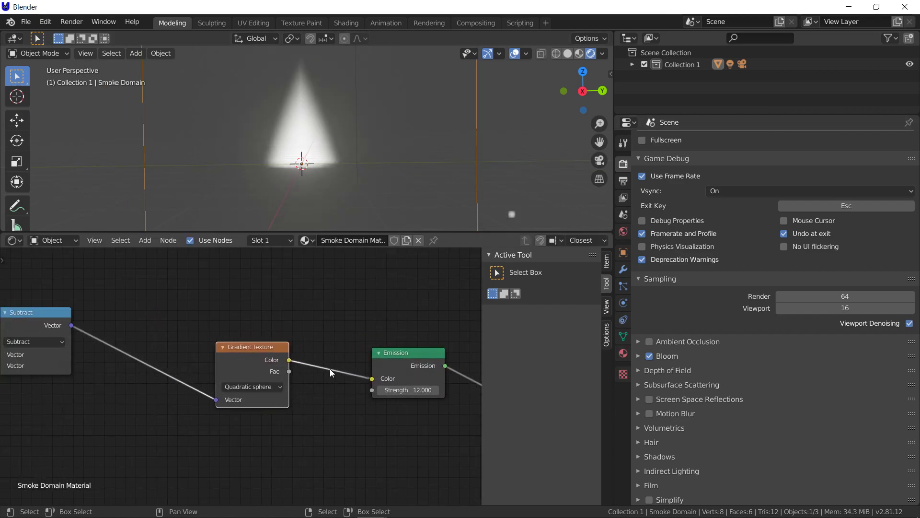
{"action": "left_click_drag", "start_coordinate": [370, 376], "coordinate": [370, 389]}
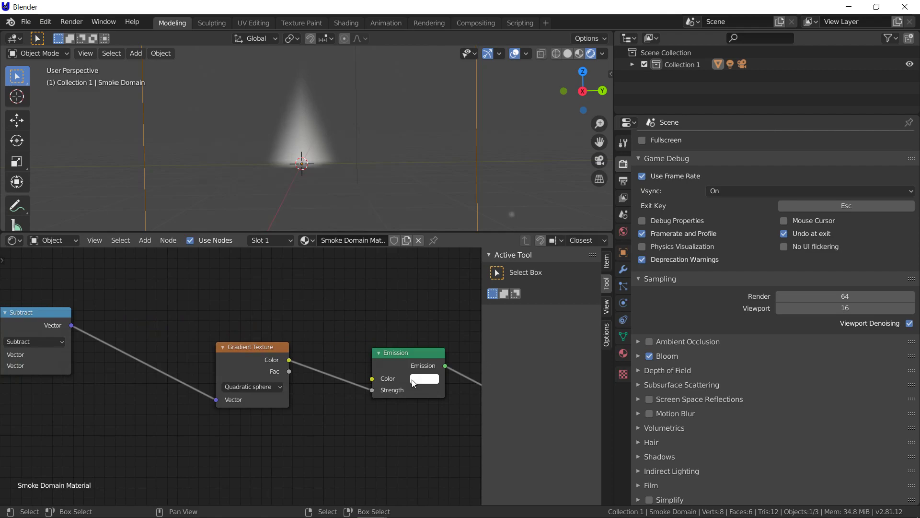
{"action": "left_click", "coordinate": [432, 381]}
{"action": "left_click", "coordinate": [482, 240]}
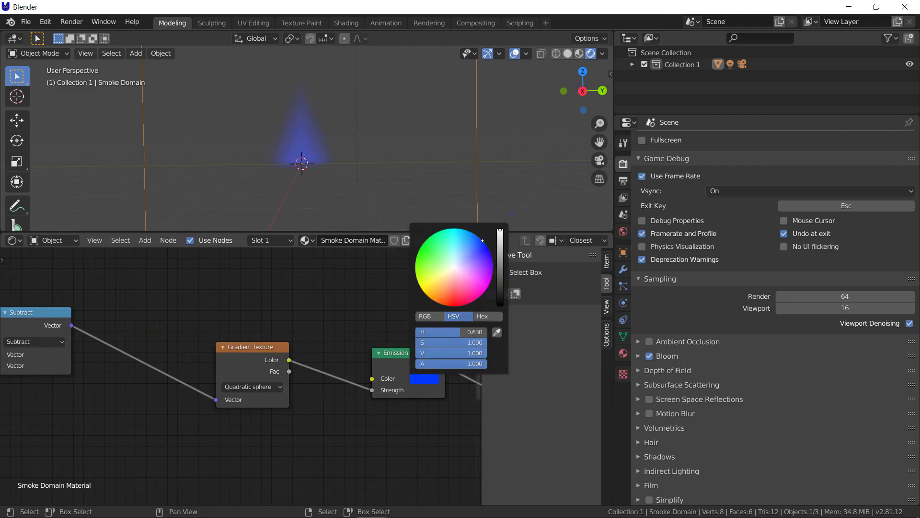
Link the Gradient Texture's Color output to the Emission color as well and insert a ColorRamp on that link
{"action": "scroll", "coordinate": [240, 414], "scroll_direction": "down", "scroll_amount": 3}
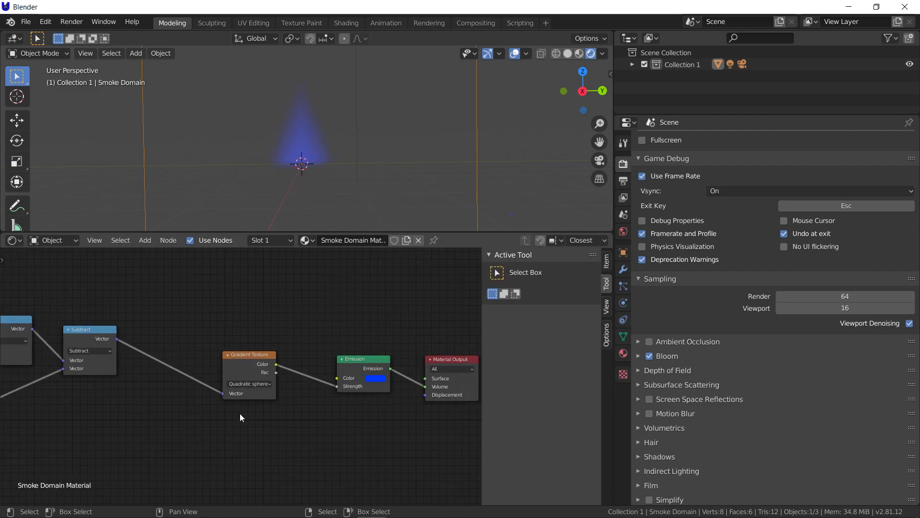
{"action": "left_click_drag", "start_coordinate": [256, 367], "coordinate": [318, 383]}
{"action": "left_click", "coordinate": [145, 240]}
{"action": "mouse_move", "coordinate": [168, 345]}
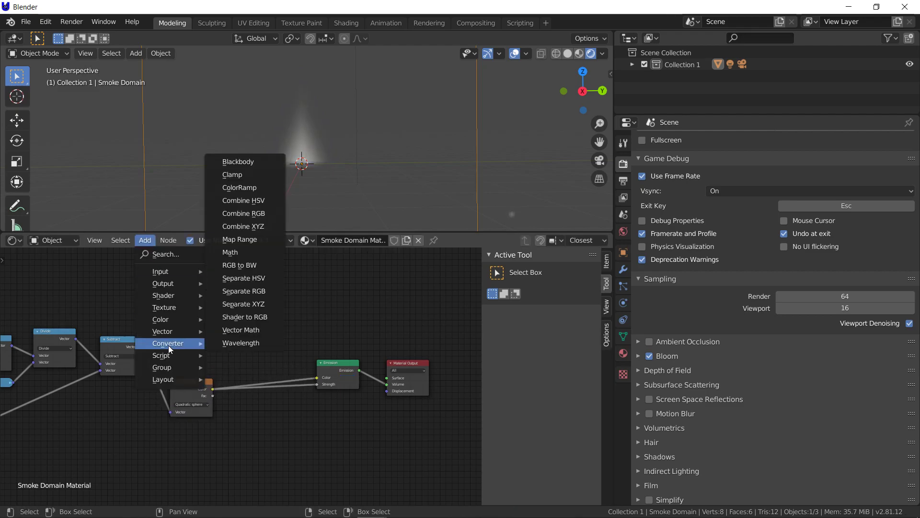
{"action": "left_click", "coordinate": [271, 190]}
{"action": "left_click", "coordinate": [240, 329]}
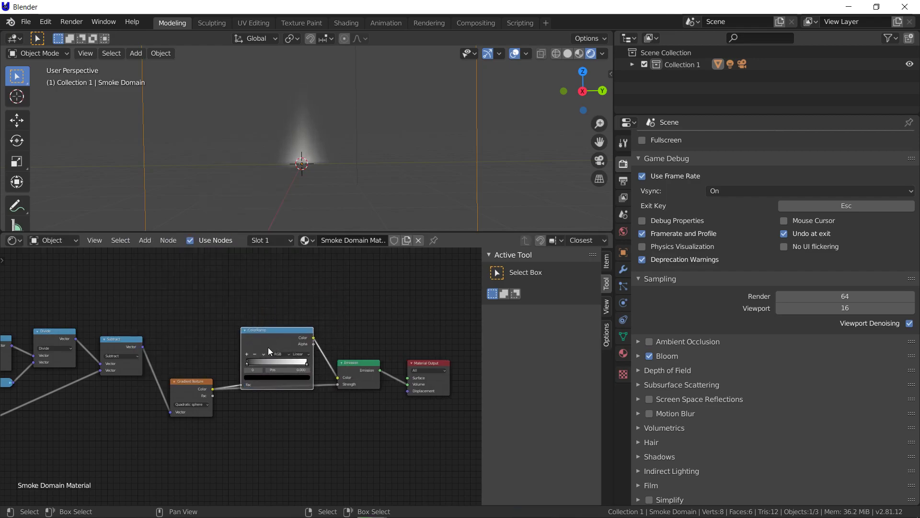
Add a middle stop to the ColorRamp and color it blue
{"action": "left_click", "coordinate": [247, 354]}
{"action": "left_click", "coordinate": [277, 378]}
{"action": "left_click_drag", "start_coordinate": [270, 311], "coordinate": [283, 294]}
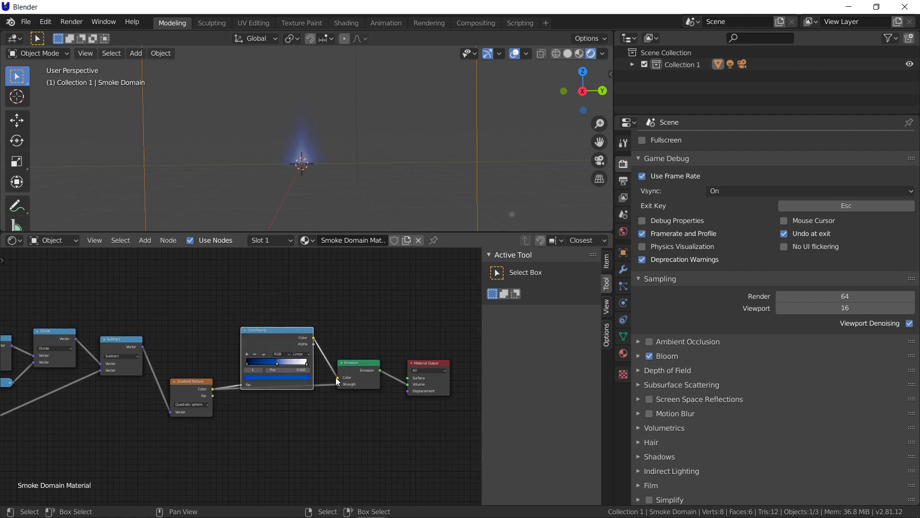
Raise the brightness value of the ColorRamp's white end stop to 4.875
{"action": "scroll", "coordinate": [334, 375], "scroll_direction": "up", "scroll_amount": 2}
{"action": "left_click", "coordinate": [309, 364]}
{"action": "left_click", "coordinate": [326, 379]}
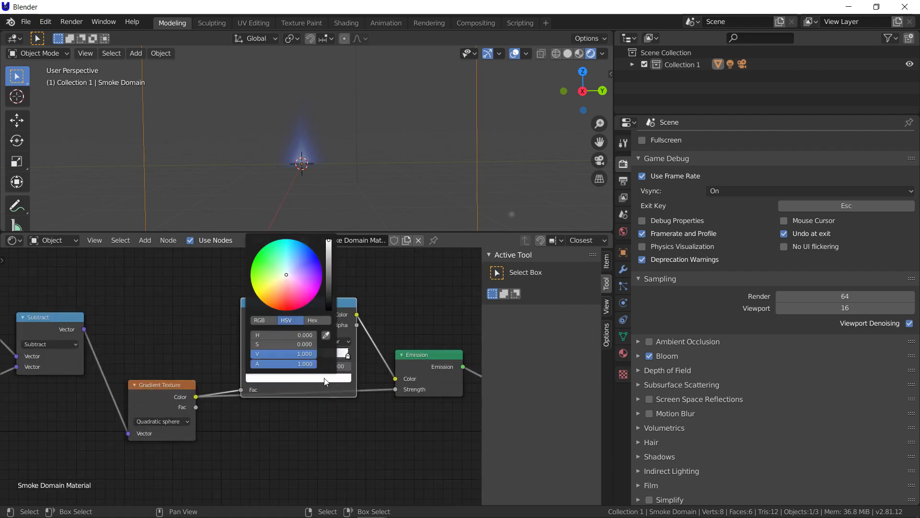
{"action": "left_click", "coordinate": [291, 354]}
{"action": "type", "text": "1.0"}
{"action": "key", "text": "Return"}
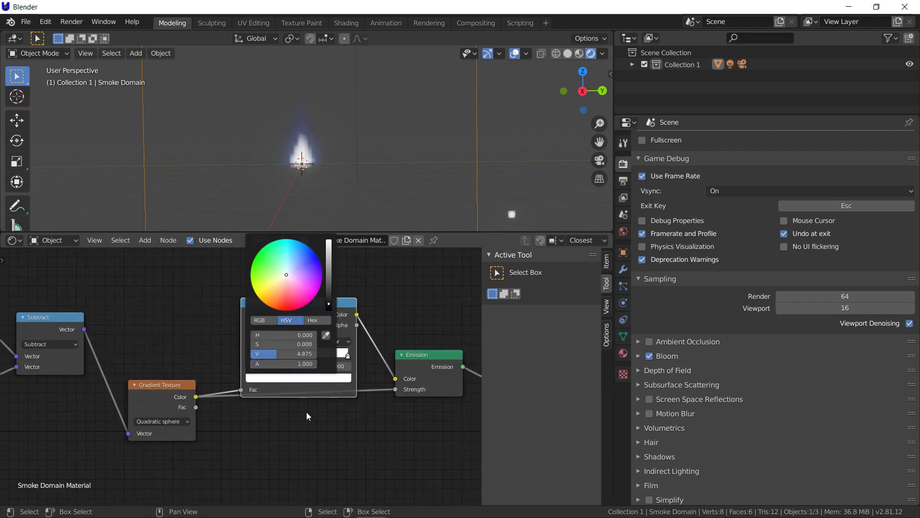
{"action": "left_click", "coordinate": [329, 365]}
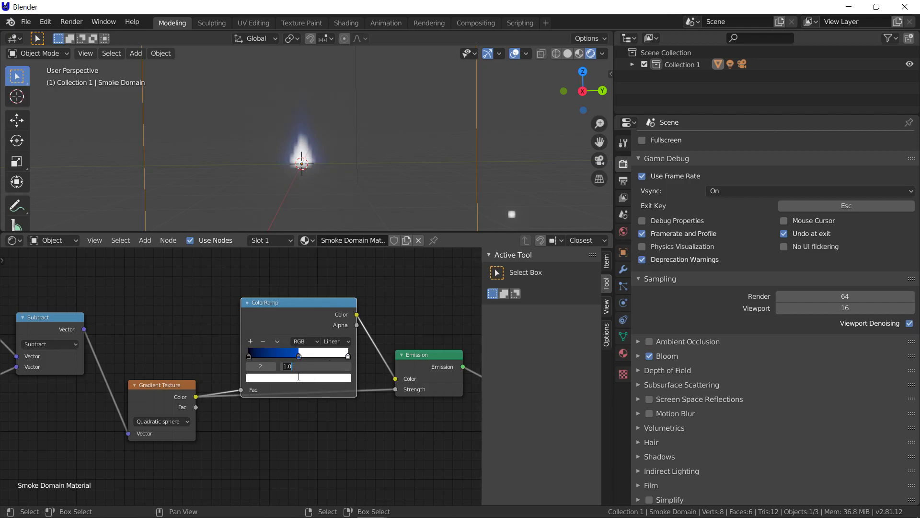
{"action": "key", "text": "Return"}
Try a brightness value of 3 for the ColorRamp's white end stop and restore its plain white
{"action": "left_click", "coordinate": [332, 379]}
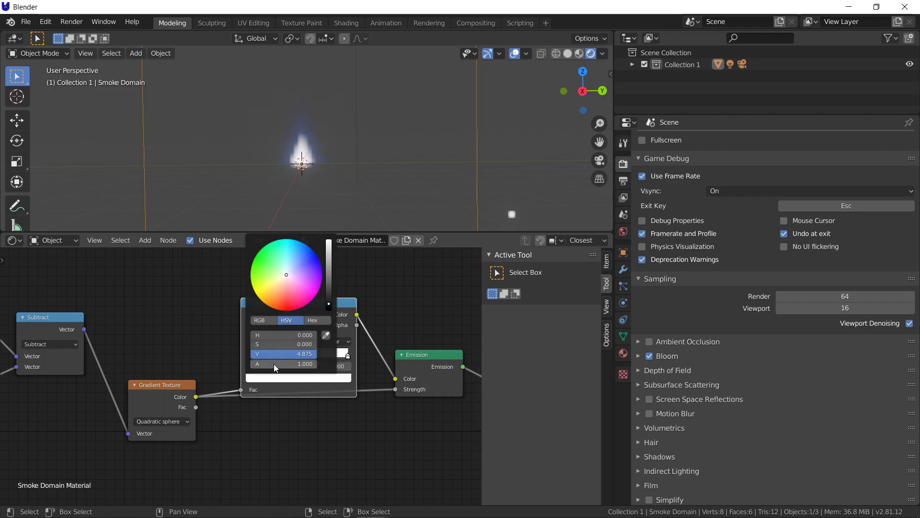
{"action": "type", "text": "3"}
{"action": "key", "text": "Return"}
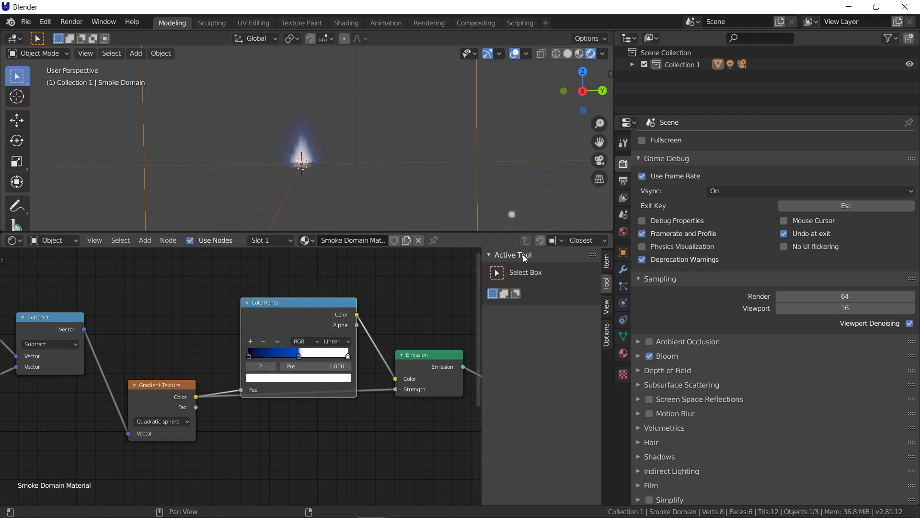
{"action": "left_click", "coordinate": [334, 368]}
{"action": "key", "text": "Return"}
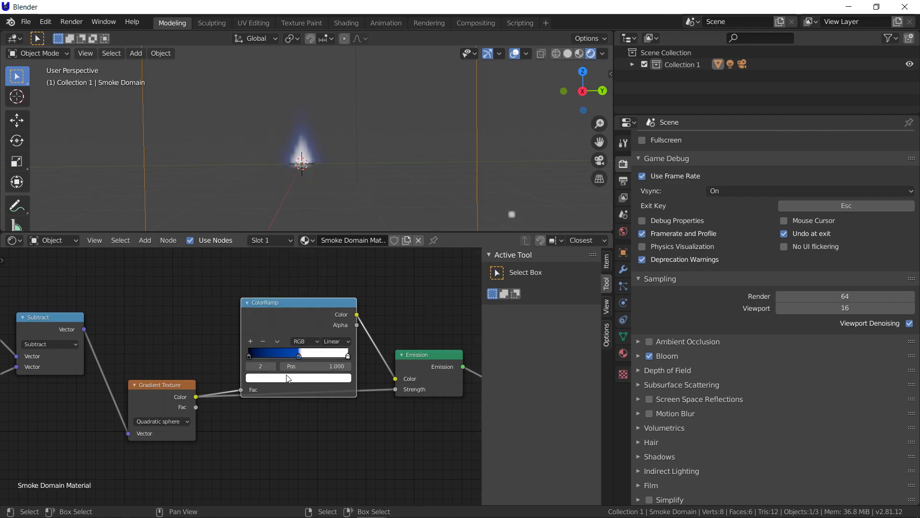
{"action": "left_click", "coordinate": [263, 379]}
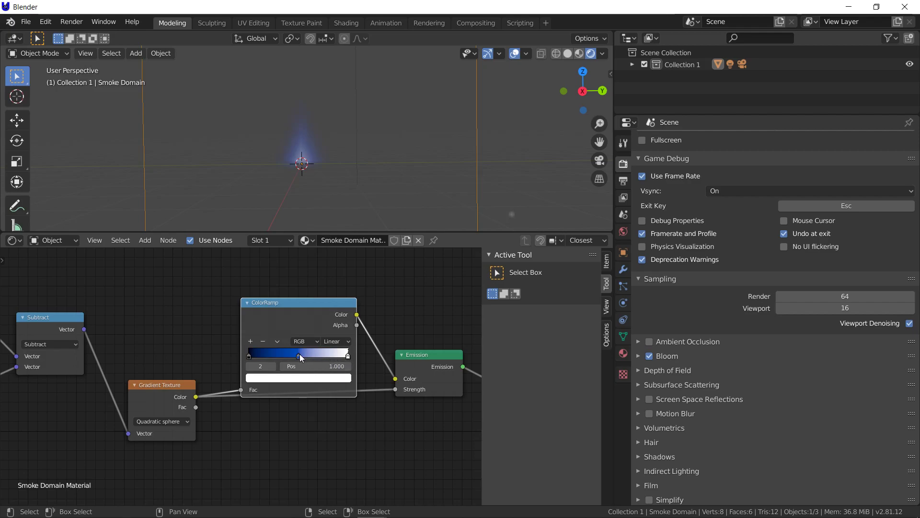
Move the ColorRamp's blue stop to position 0.725 and disconnect the Gradient Texture from the Emission strength
{"action": "left_click_drag", "start_coordinate": [299, 355], "coordinate": [321, 356]}
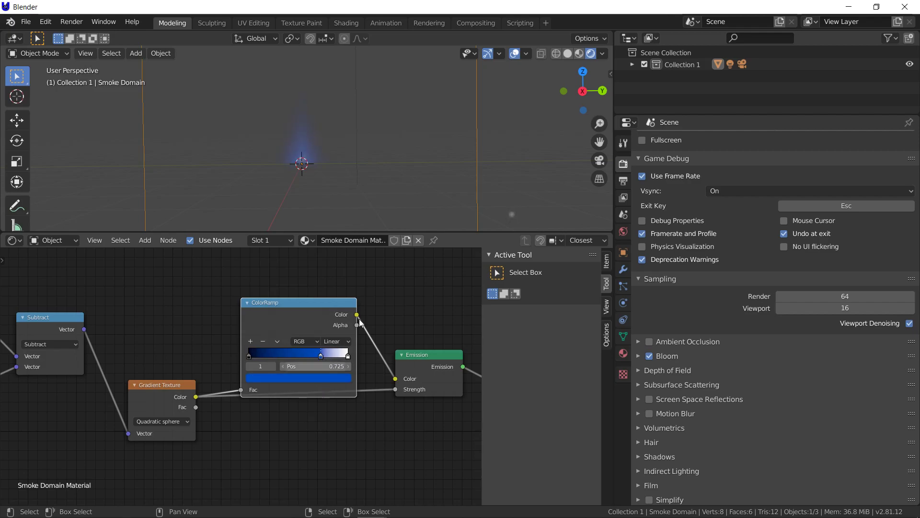
{"action": "middle_click_drag", "start_coordinate": [332, 368], "coordinate": [189, 336]}
{"action": "left_click_drag", "start_coordinate": [255, 356], "coordinate": [208, 384]}
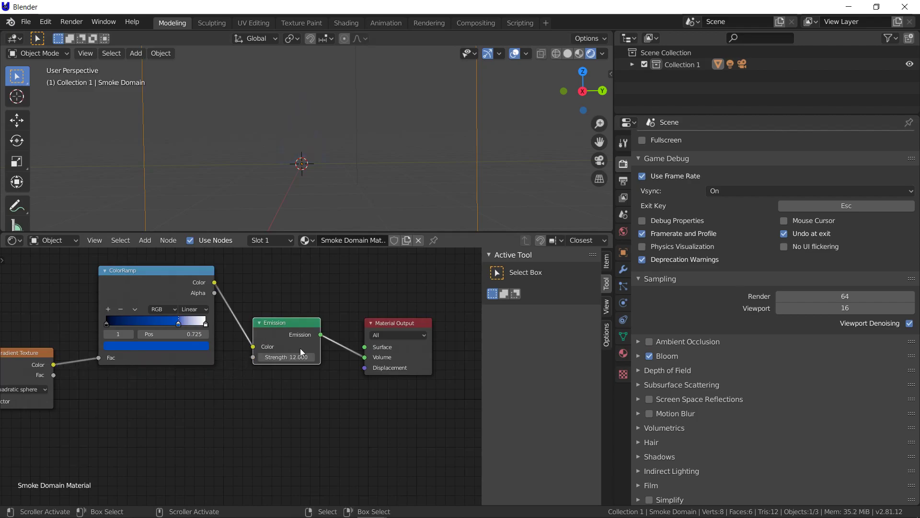
{"action": "scroll", "coordinate": [307, 151], "scroll_direction": "up", "scroll_amount": 5}
{"action": "scroll", "coordinate": [307, 140], "scroll_direction": "down", "scroll_amount": 4}
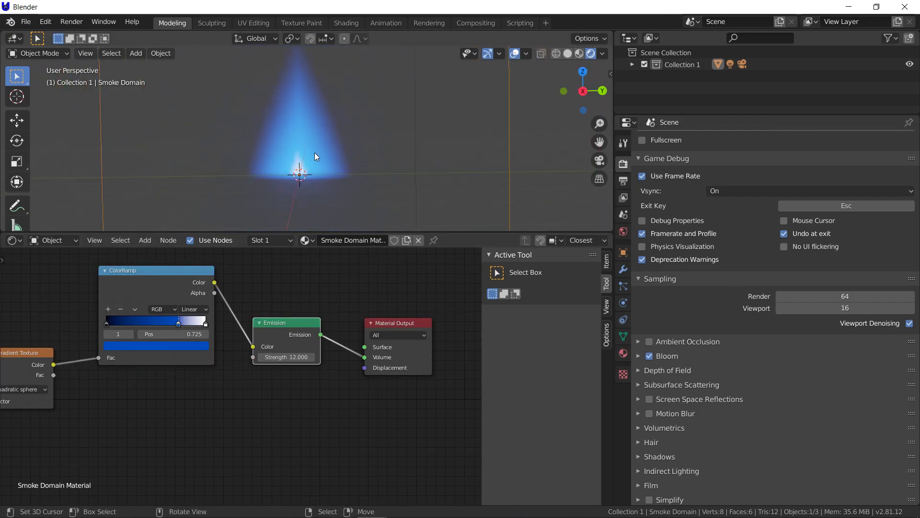
Hide the node editor's sidebar and frame the whole node tree
{"action": "scroll", "coordinate": [314, 152], "scroll_direction": "down", "scroll_amount": 2}
{"action": "scroll", "coordinate": [147, 427], "scroll_direction": "down", "scroll_amount": 1}
{"action": "middle_click_drag", "start_coordinate": [148, 426], "coordinate": [331, 422]}
{"action": "scroll", "coordinate": [228, 430], "scroll_direction": "down", "scroll_amount": 2}
{"action": "scroll", "coordinate": [227, 438], "scroll_direction": "down", "scroll_amount": 1}
{"action": "mouse_move", "coordinate": [225, 430]}
{"action": "middle_mouse_down"}
{"action": "mouse_move", "coordinate": [355, 429]}
{"action": "mouse_move", "coordinate": [209, 422]}
{"action": "middle_mouse_up"}
{"action": "scroll", "coordinate": [225, 417], "scroll_direction": "down", "scroll_amount": 1}
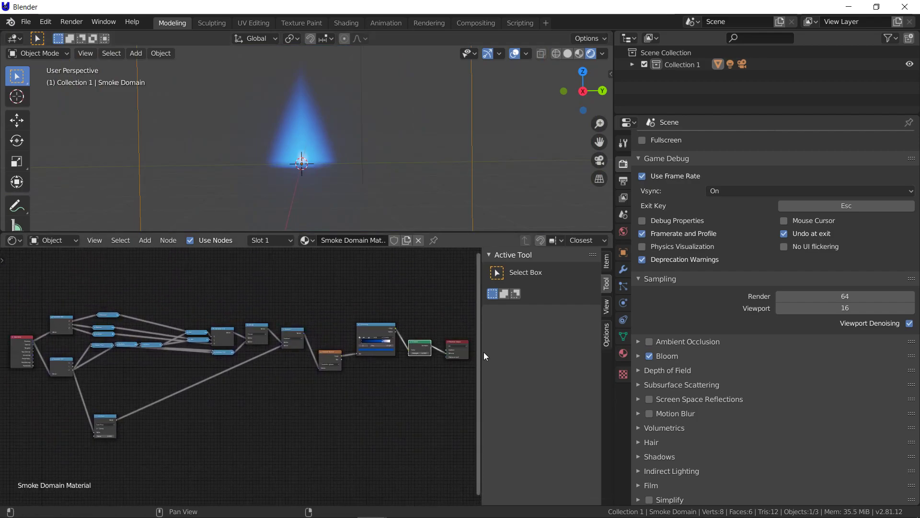
{"action": "key", "text": "n"}
{"action": "key", "text": "Home"}
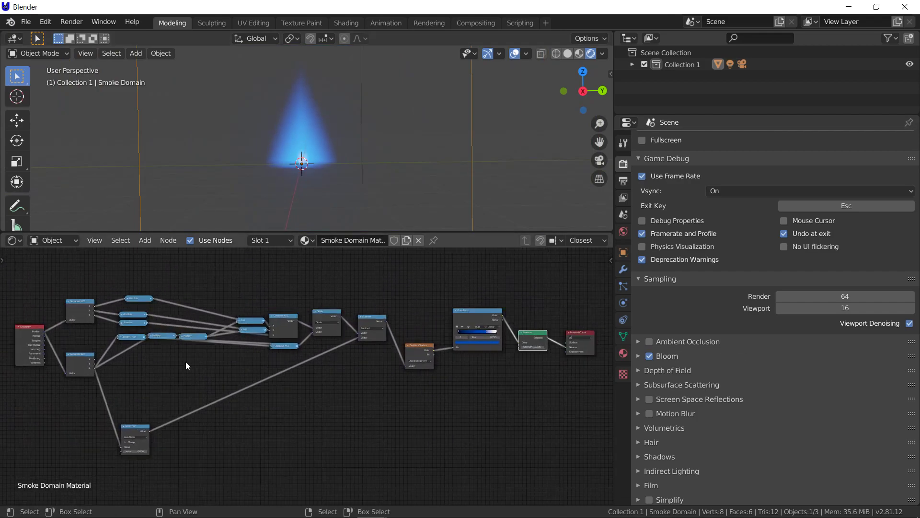
Add a Musgrave Texture node in the empty area below the main node chain
{"action": "left_click", "coordinate": [144, 241]}
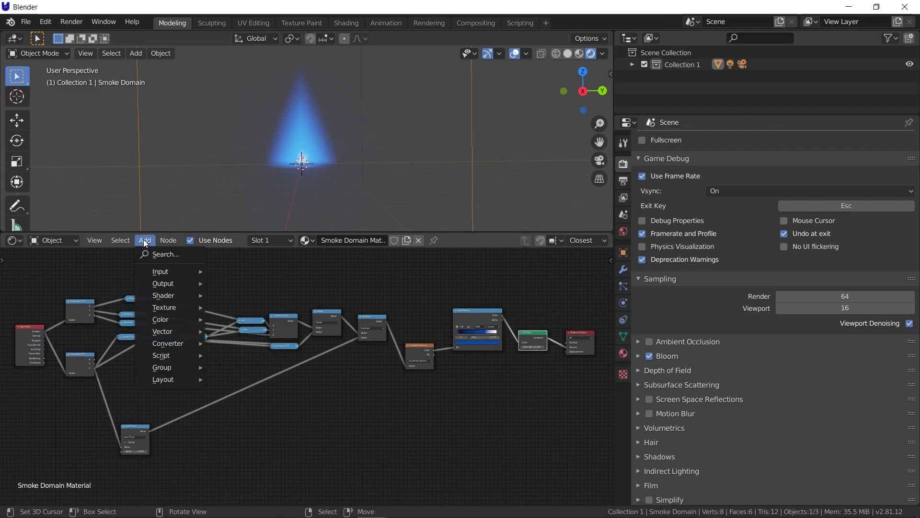
{"action": "mouse_move", "coordinate": [162, 308]}
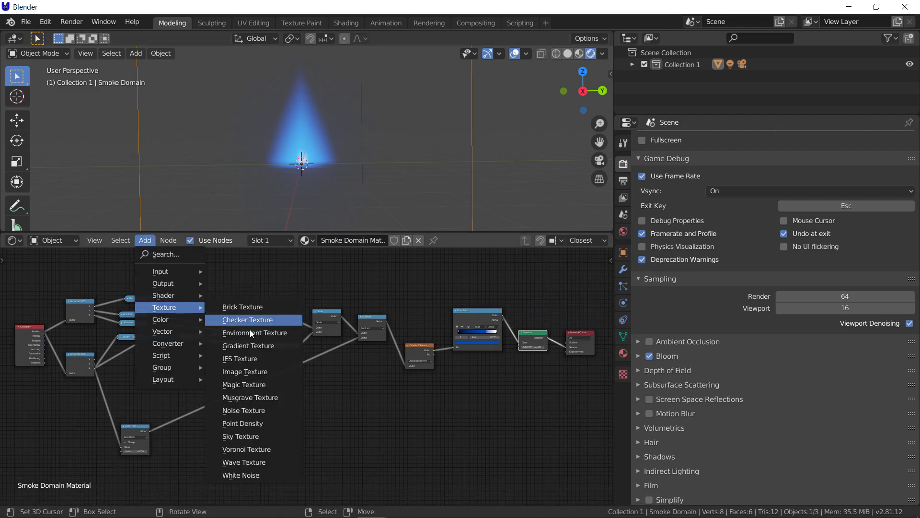
{"action": "left_click", "coordinate": [257, 398]}
{"action": "left_click", "coordinate": [321, 442]}
{"action": "scroll", "coordinate": [335, 422], "scroll_direction": "up", "scroll_amount": 2}
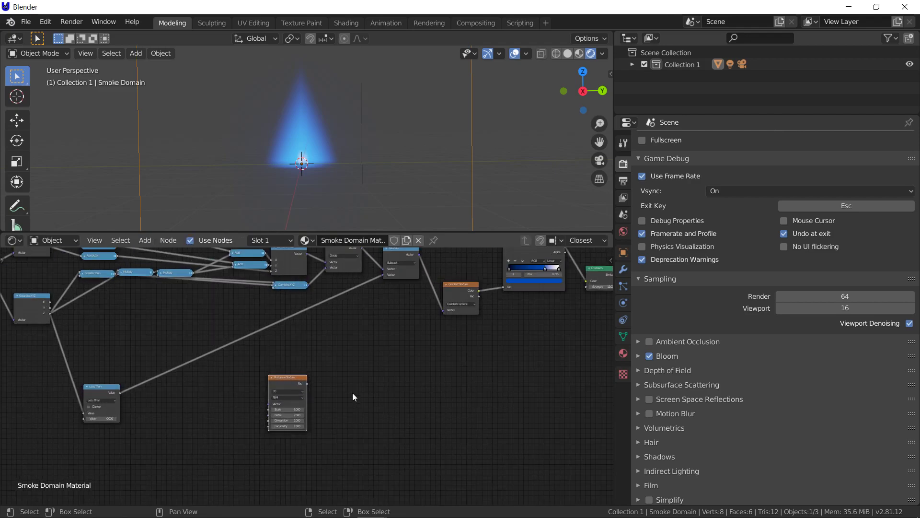
{"action": "middle_click_drag", "start_coordinate": [338, 431], "coordinate": [333, 442]}
{"action": "scroll", "coordinate": [307, 420], "scroll_direction": "down", "scroll_amount": 1}
{"action": "middle_click_drag", "start_coordinate": [301, 413], "coordinate": [382, 403]}
{"action": "mouse_move", "coordinate": [366, 403]}
{"action": "left_mouse_down"}
{"action": "mouse_move", "coordinate": [328, 411]}
{"action": "mouse_move", "coordinate": [378, 392]}
{"action": "left_mouse_up"}
Shift the Material Output, Emission, ColorRamp and Gradient Texture nodes along to free space after the Subtract node
{"action": "middle_click_drag", "start_coordinate": [516, 372], "coordinate": [274, 370]}
{"action": "scroll", "coordinate": [275, 370], "scroll_direction": "up", "scroll_amount": 4}
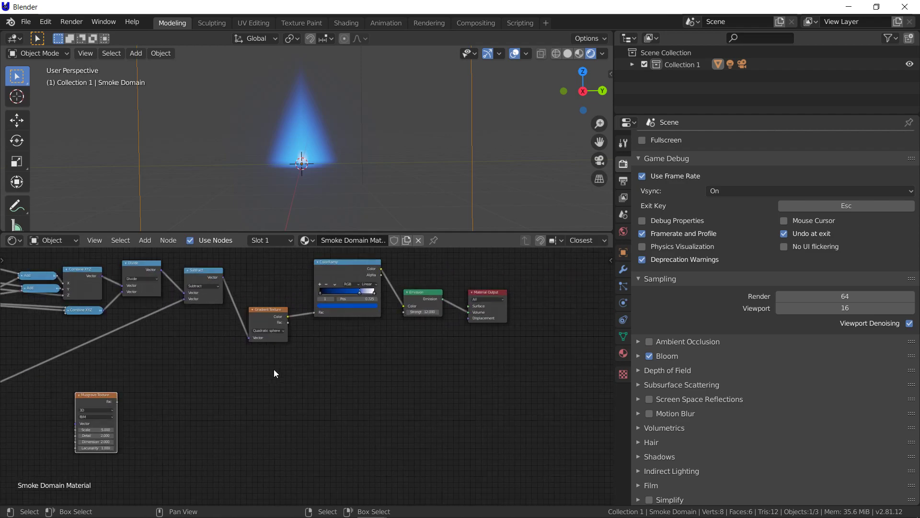
{"action": "left_click_drag", "start_coordinate": [510, 292], "coordinate": [594, 288]}
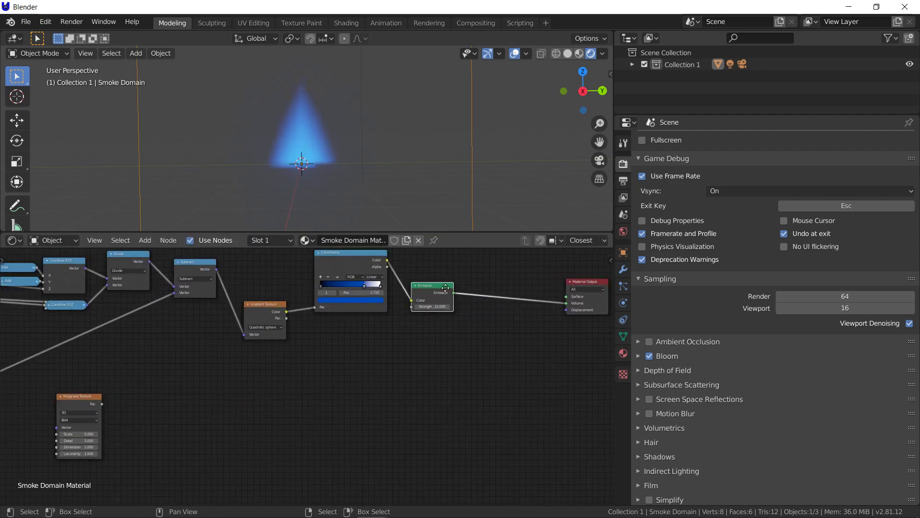
{"action": "left_click_drag", "start_coordinate": [433, 286], "coordinate": [520, 300]}
{"action": "left_click_drag", "start_coordinate": [335, 260], "coordinate": [421, 291]}
{"action": "left_click_drag", "start_coordinate": [256, 306], "coordinate": [323, 305]}
Insert a duplicate of the Subtract node before the Gradient Texture, feed the Musgrave Texture into its second vector and set it to Multiply
{"action": "middle_click_drag", "start_coordinate": [131, 305], "coordinate": [290, 324]}
{"action": "left_click", "coordinate": [345, 287]}
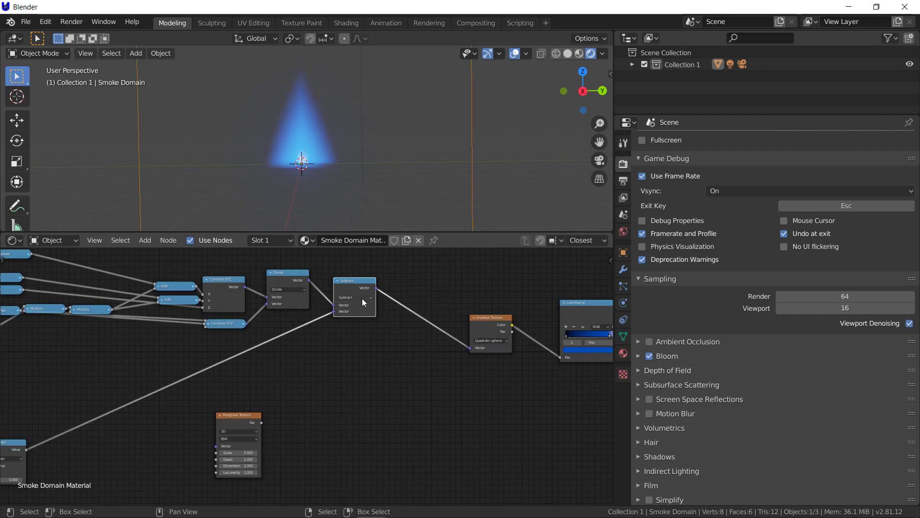
{"action": "key", "text": "shift+d"}
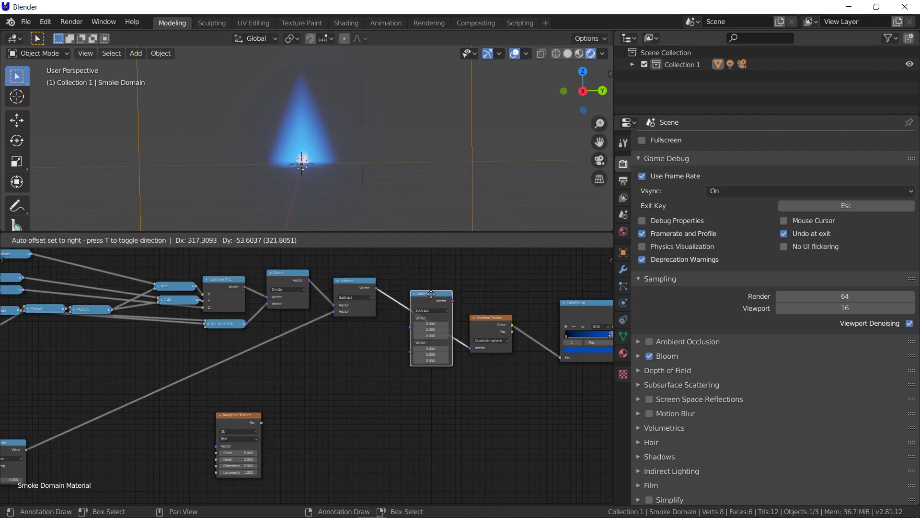
{"action": "left_click", "coordinate": [425, 294]}
{"action": "left_click_drag", "start_coordinate": [262, 422], "coordinate": [404, 325]}
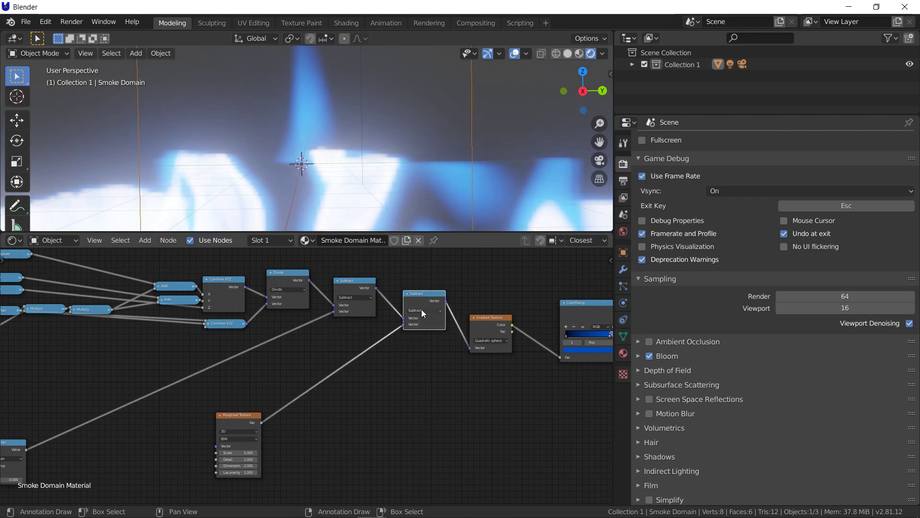
{"action": "left_click", "coordinate": [422, 310]}
{"action": "left_click", "coordinate": [424, 330]}
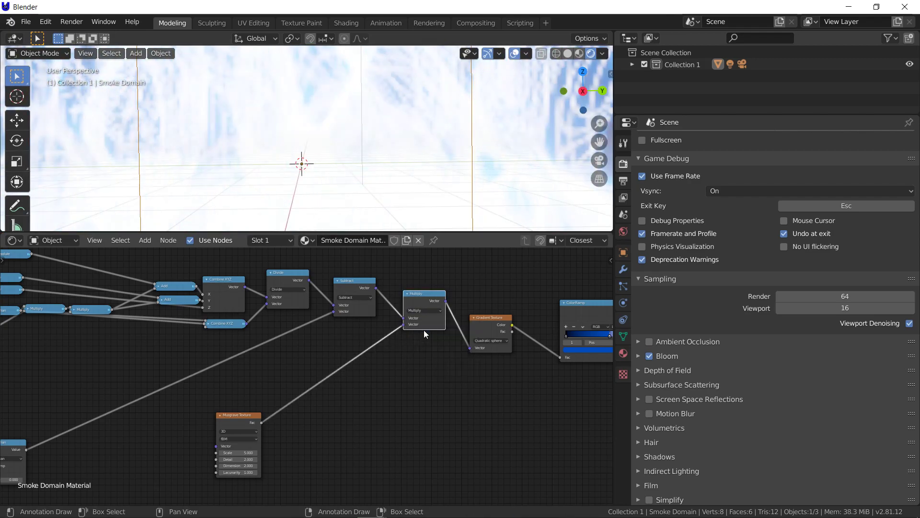
{"action": "scroll", "coordinate": [307, 140], "scroll_direction": "down", "scroll_amount": 2}
{"action": "scroll", "coordinate": [297, 384], "scroll_direction": "up", "scroll_amount": 2}
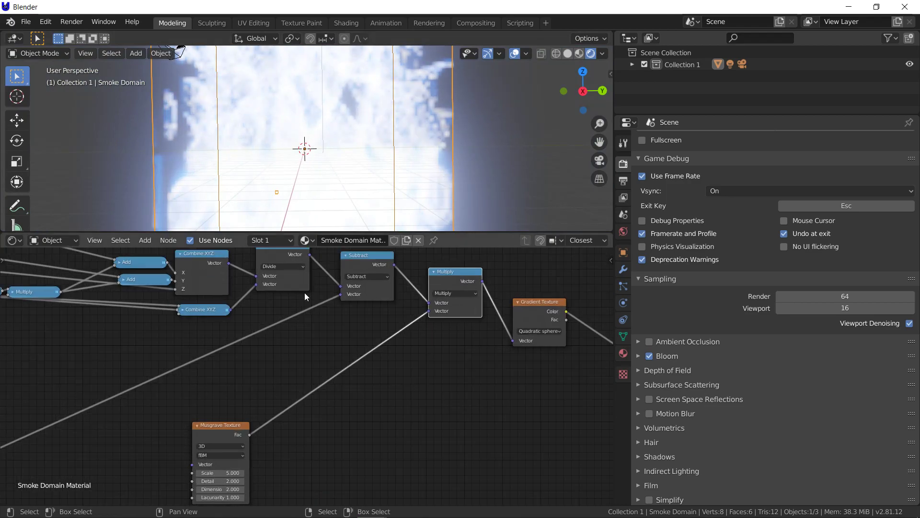
Add a Math node on the link between the Musgrave Texture and the vector Multiply node
{"action": "left_click", "coordinate": [144, 240]}
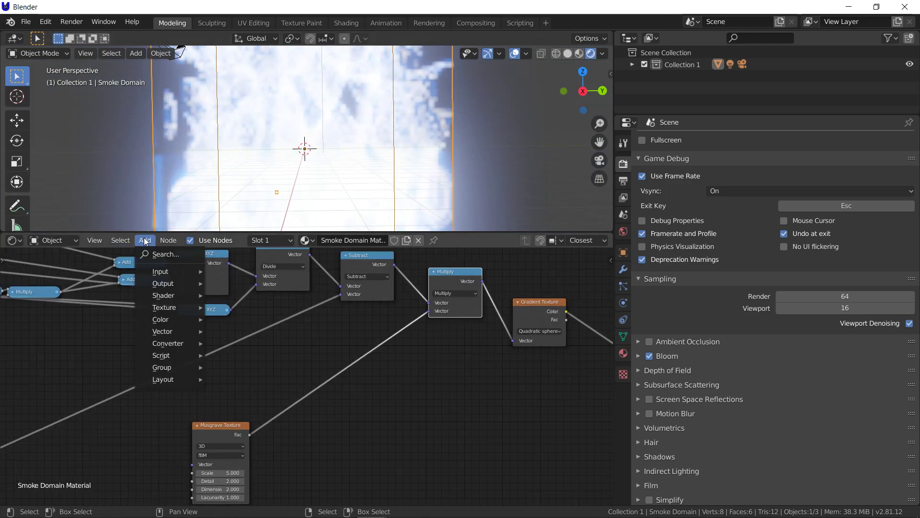
{"action": "mouse_move", "coordinate": [168, 343]}
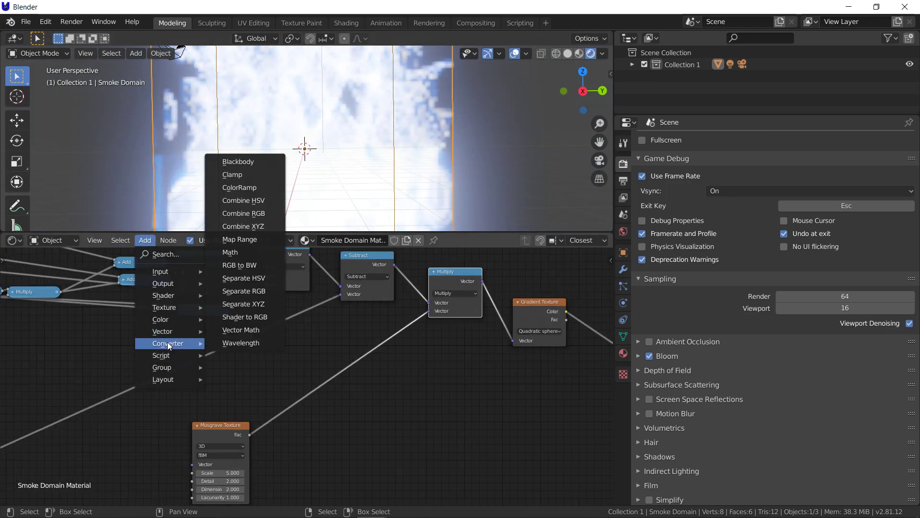
{"action": "left_click", "coordinate": [235, 252]}
{"action": "left_click", "coordinate": [361, 444]}
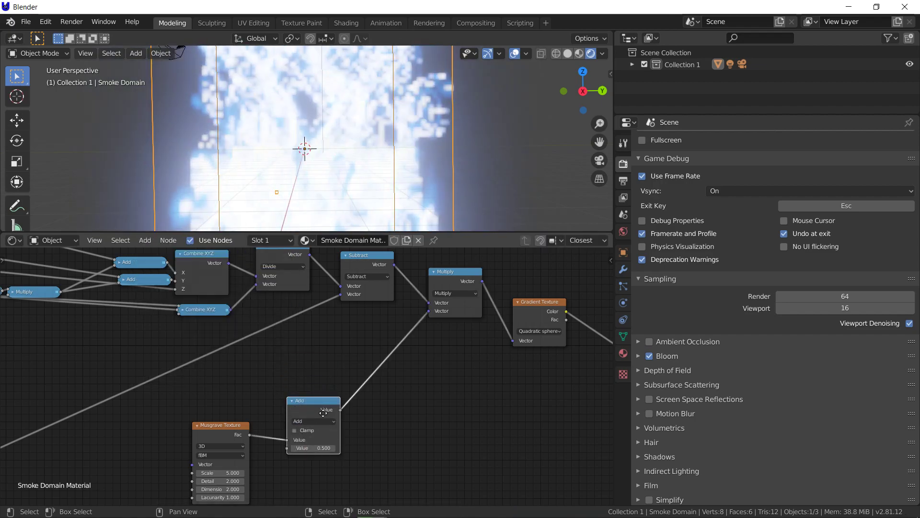
{"action": "middle_click_drag", "start_coordinate": [318, 426], "coordinate": [345, 361]}
{"action": "scroll", "coordinate": [345, 361], "scroll_direction": "up", "scroll_amount": 2}
Set the new Math node to Multiply with a value of 0.1
{"action": "left_click", "coordinate": [361, 386]}
{"action": "left_click", "coordinate": [367, 401]}
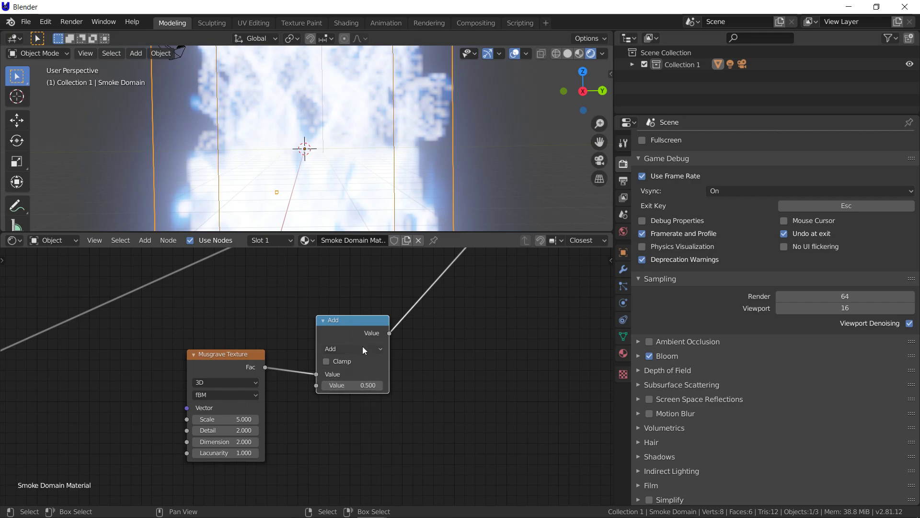
{"action": "left_click", "coordinate": [364, 349]}
{"action": "left_click", "coordinate": [343, 312]}
{"action": "left_click", "coordinate": [355, 385]}
{"action": "type", "text": "0.1"}
{"action": "key", "text": "Return"}
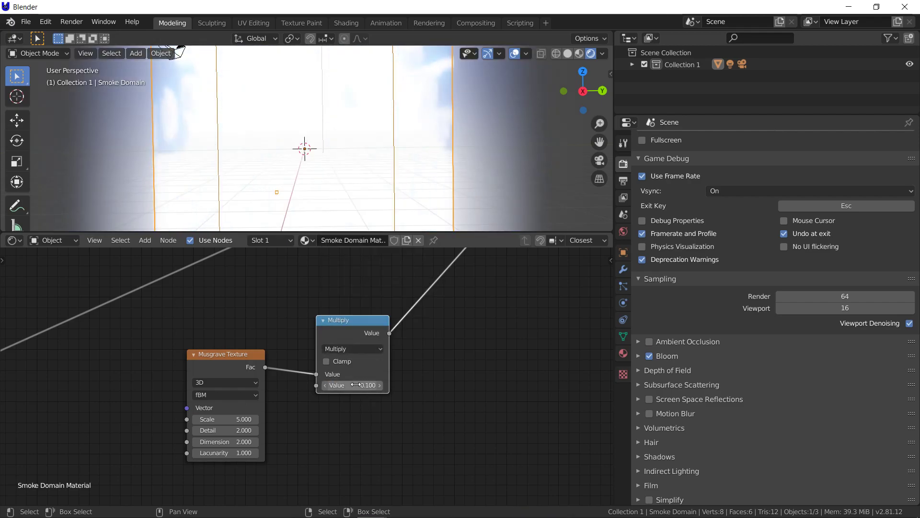
Set the Musgrave Multiply node's value to 0.05 and enable its Clamp option
{"action": "left_click", "coordinate": [355, 385]}
{"action": "key", "text": "Return"}
{"action": "scroll", "coordinate": [416, 116], "scroll_direction": "down", "scroll_amount": 5}
{"action": "scroll", "coordinate": [375, 143], "scroll_direction": "up", "scroll_amount": 1}
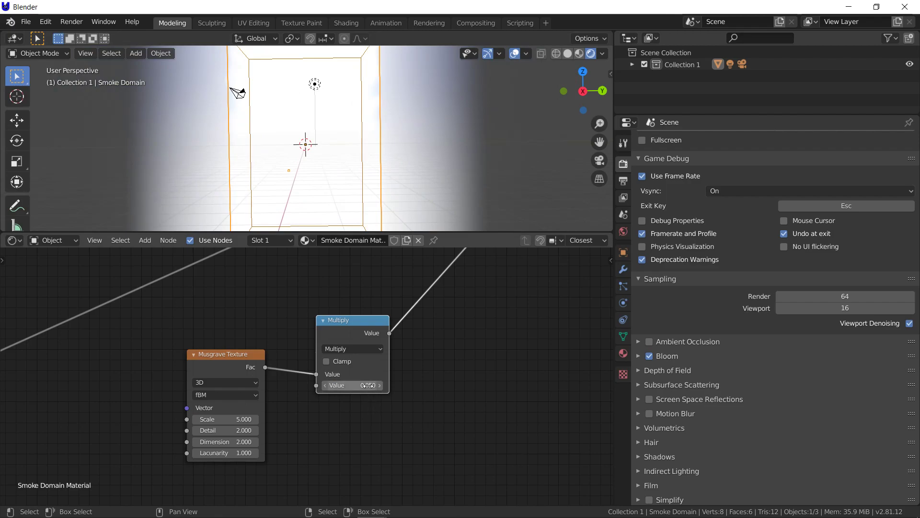
{"action": "left_click", "coordinate": [326, 361]}
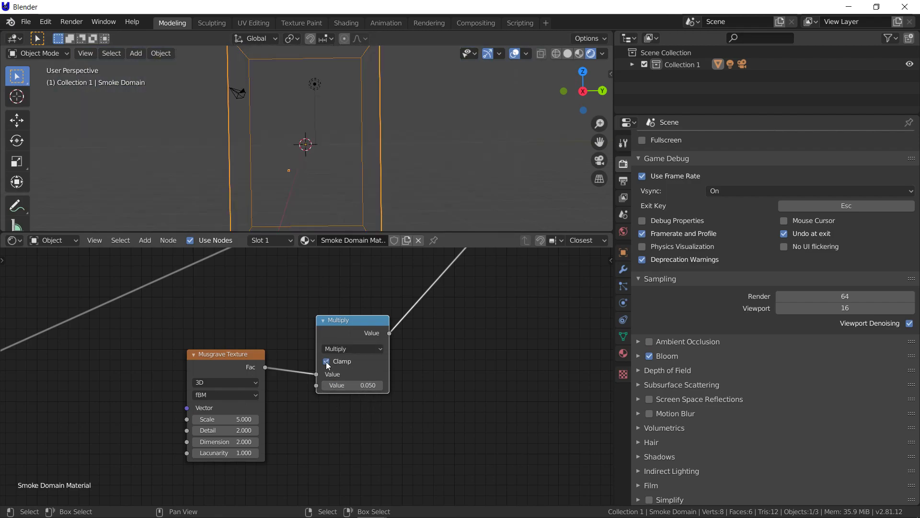
{"action": "scroll", "coordinate": [324, 168], "scroll_direction": "down", "scroll_amount": 2}
{"action": "scroll", "coordinate": [425, 346], "scroll_direction": "down", "scroll_amount": 6}
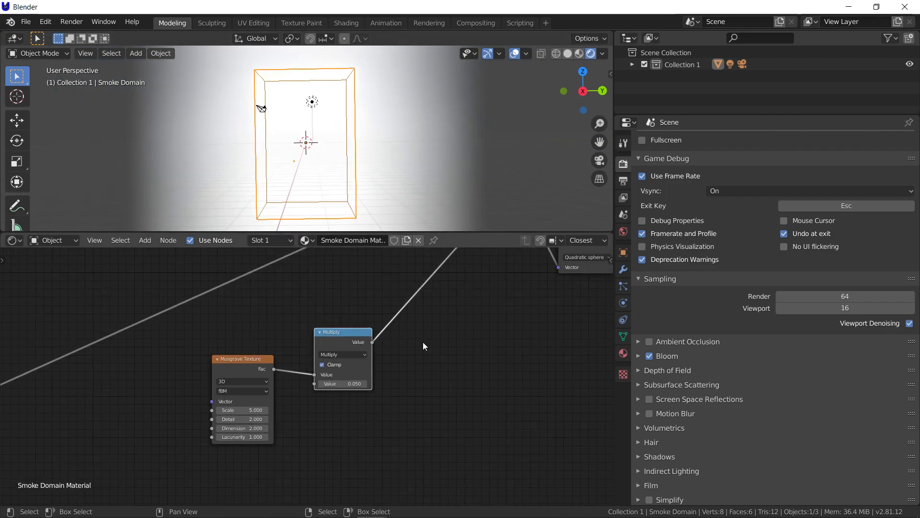
Try Divide on the vector math node, switch it to Scale and connect the Musgrave Multiply output to its Scale input
{"action": "middle_click_drag", "start_coordinate": [449, 324], "coordinate": [424, 385]}
{"action": "scroll", "coordinate": [440, 306], "scroll_direction": "up", "scroll_amount": 3}
{"action": "left_click", "coordinate": [453, 293]}
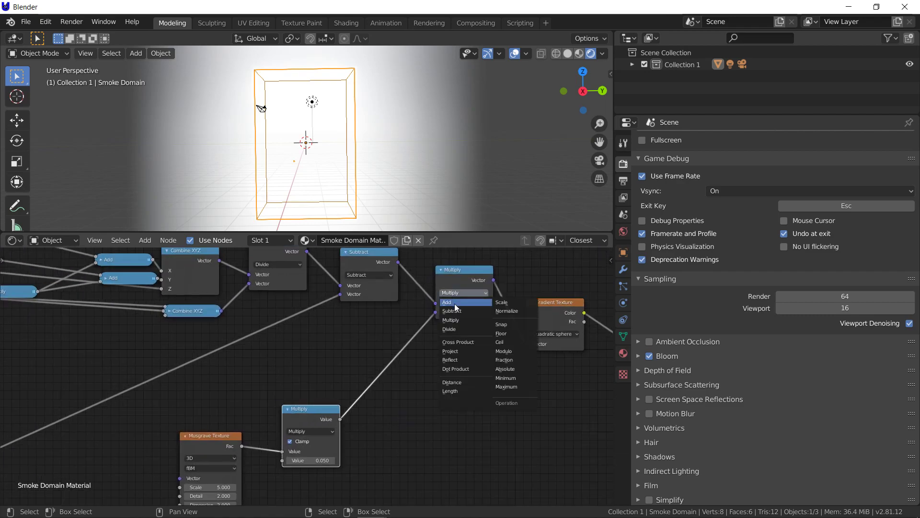
{"action": "left_click", "coordinate": [458, 329]}
{"action": "left_click", "coordinate": [456, 291]}
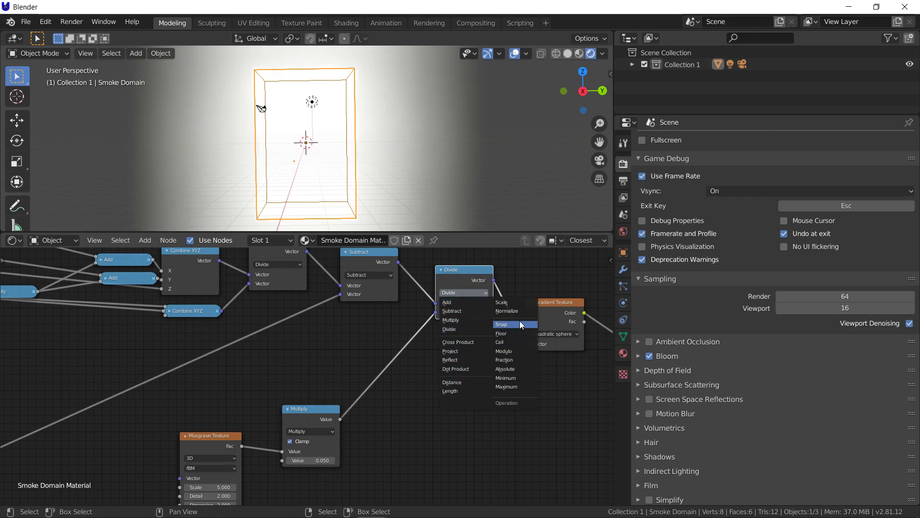
{"action": "left_click", "coordinate": [510, 303]}
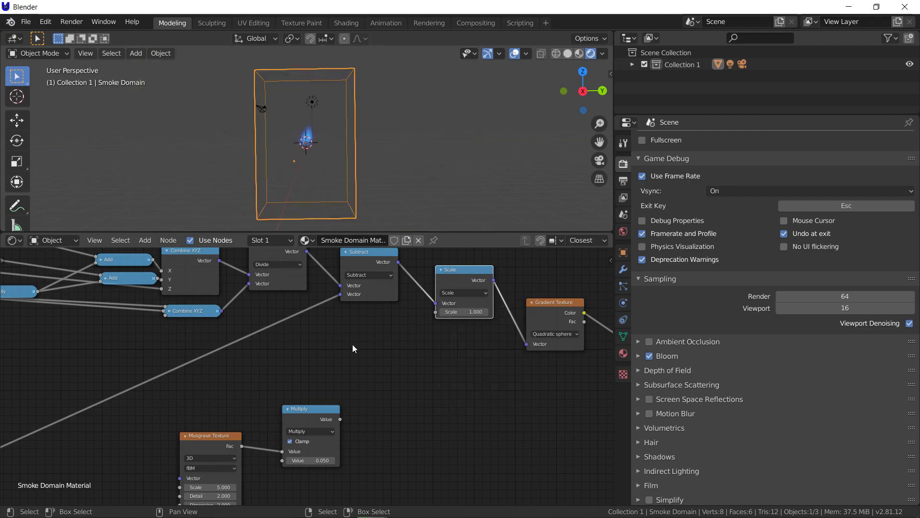
{"action": "left_click_drag", "start_coordinate": [304, 415], "coordinate": [436, 312]}
{"action": "scroll", "coordinate": [336, 163], "scroll_direction": "up", "scroll_amount": 4}
{"action": "scroll", "coordinate": [315, 139], "scroll_direction": "down", "scroll_amount": 1}
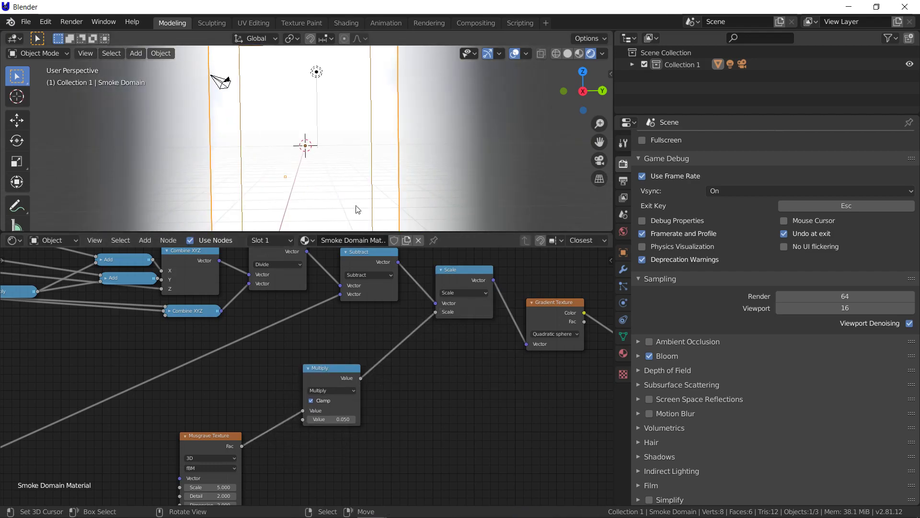
Set the Musgrave Multiply node's value to 1 and turn off Clamp
{"action": "left_click", "coordinate": [318, 418]}
{"action": "type", "text": "1"}
{"action": "key", "text": "Return"}
{"action": "left_click", "coordinate": [312, 399]}
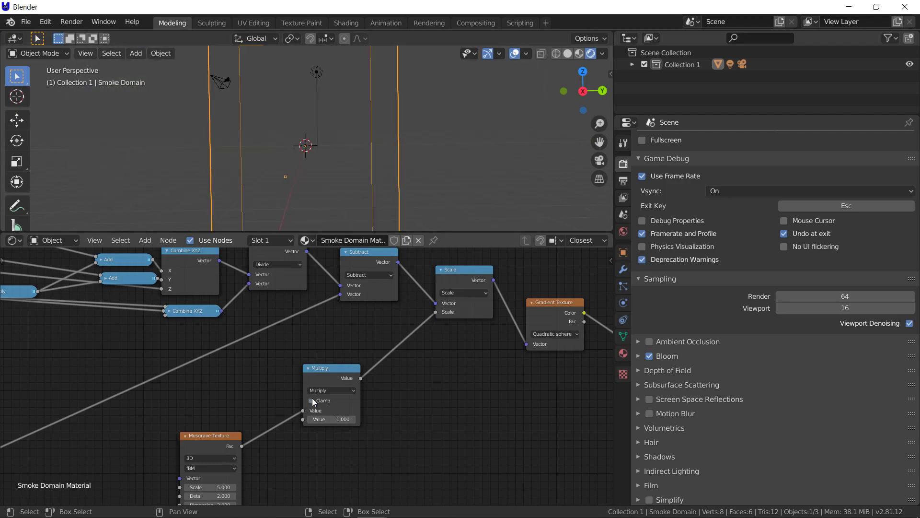
Try values of 2, 12 and 32 on the Musgrave Multiply node and restore its value to 1
{"action": "left_click", "coordinate": [335, 420]}
{"action": "type", "text": "5"}
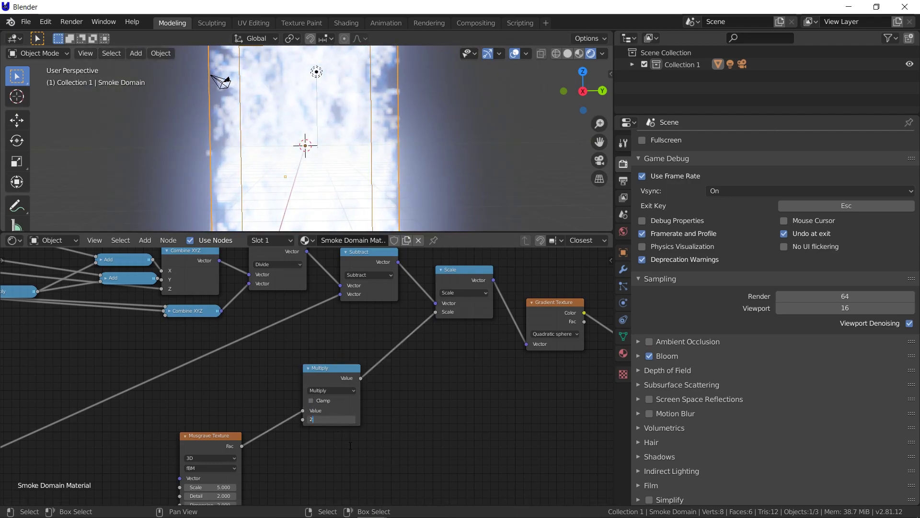
{"action": "key", "text": "Return"}
{"action": "left_click", "coordinate": [337, 420]}
{"action": "type", "text": "12"}
{"action": "key", "text": "Return"}
{"action": "double_click", "coordinate": [336, 419]}
{"action": "type", "text": "32"}
{"action": "key", "text": "Return"}
{"action": "left_click", "coordinate": [341, 419]}
{"action": "type", "text": "1"}
{"action": "key", "text": "Return"}
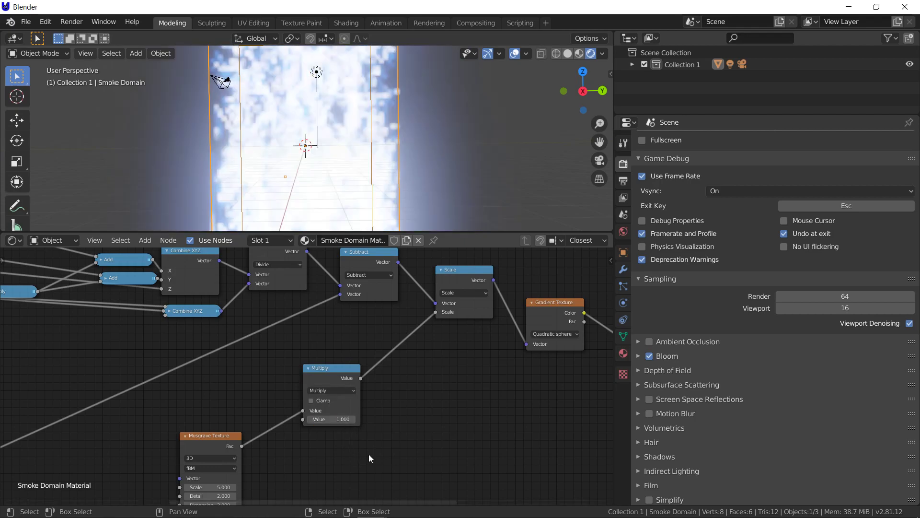
Duplicate the Musgrave Multiply node and insert the copy between the first Multiply and the Scale node
{"action": "middle_click_drag", "start_coordinate": [305, 165], "coordinate": [374, 143]}
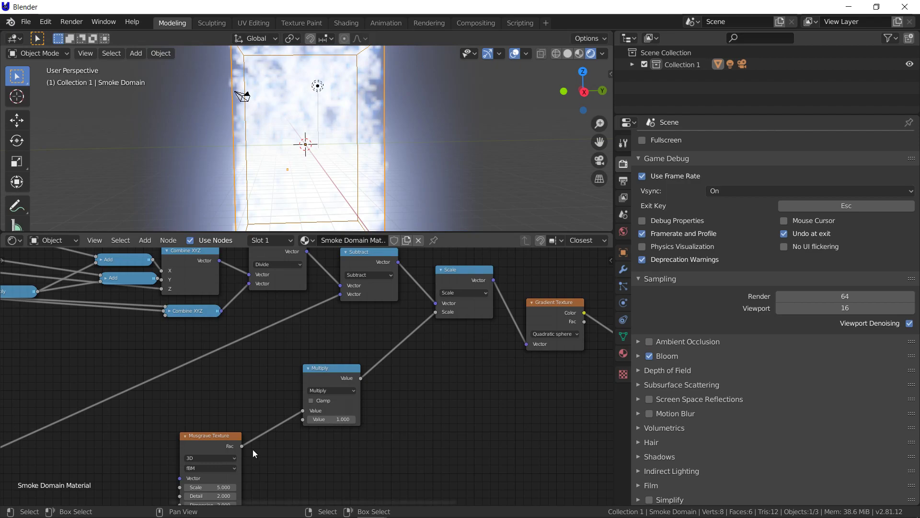
{"action": "scroll", "coordinate": [279, 427], "scroll_direction": "down", "scroll_amount": 2}
{"action": "middle_click_drag", "start_coordinate": [280, 427], "coordinate": [296, 467]}
{"action": "left_click", "coordinate": [347, 413]}
{"action": "key", "text": "shift+d"}
{"action": "left_click", "coordinate": [412, 393]}
{"action": "mouse_move", "coordinate": [414, 422]}
{"action": "left_mouse_down"}
{"action": "mouse_move", "coordinate": [401, 407]}
{"action": "mouse_move", "coordinate": [414, 424]}
{"action": "left_mouse_up"}
Duplicate the Gradient Texture, feed it from the Subtract node and connect its color to the second Multiply node's lower value
{"action": "middle_click_drag", "start_coordinate": [408, 407], "coordinate": [170, 344]}
{"action": "middle_click_drag", "start_coordinate": [292, 343], "coordinate": [375, 417]}
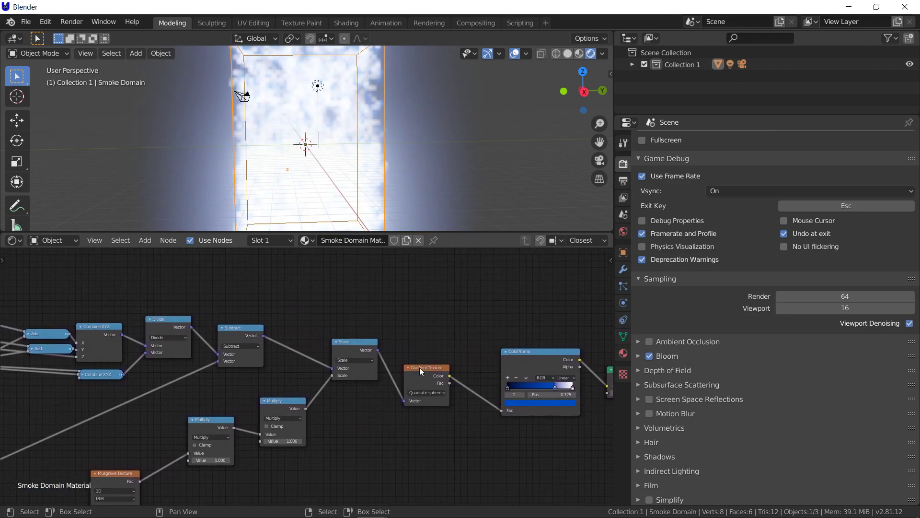
{"action": "key", "text": "shift+d"}
{"action": "left_click", "coordinate": [272, 326]}
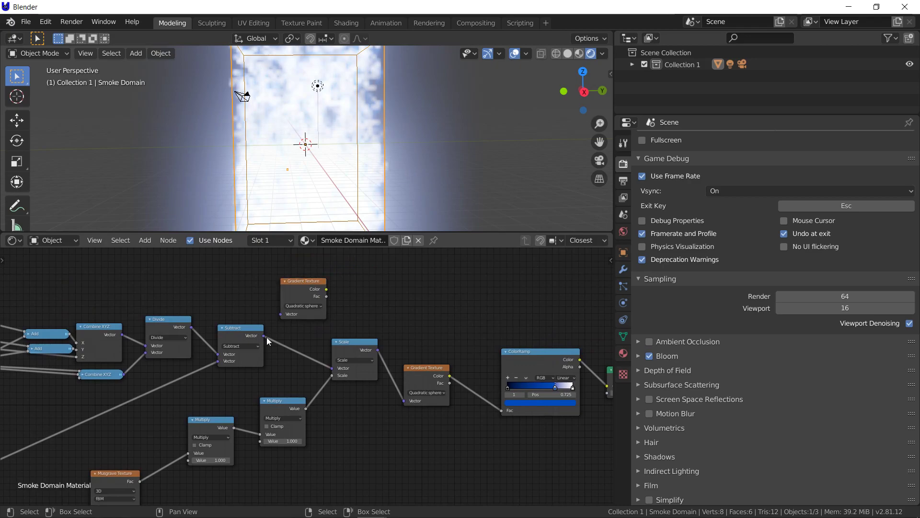
{"action": "left_click_drag", "start_coordinate": [263, 335], "coordinate": [281, 315]}
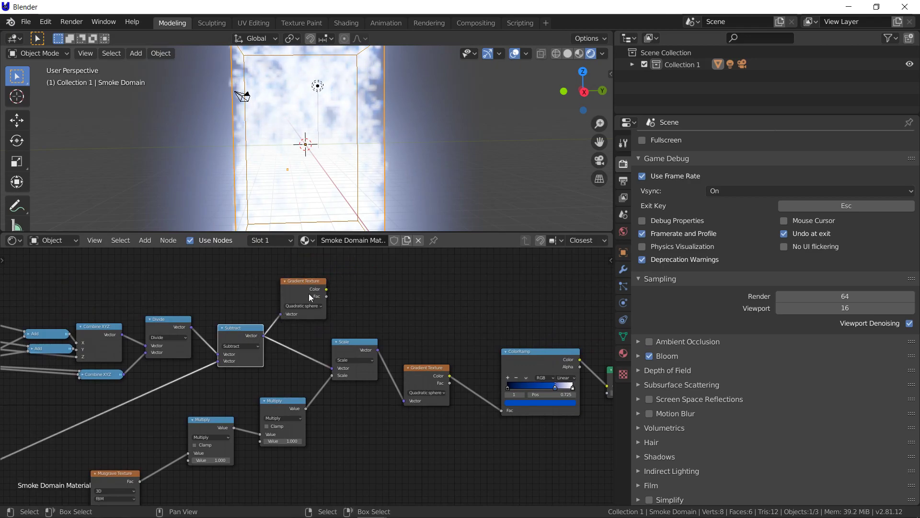
{"action": "left_click_drag", "start_coordinate": [327, 289], "coordinate": [261, 442]}
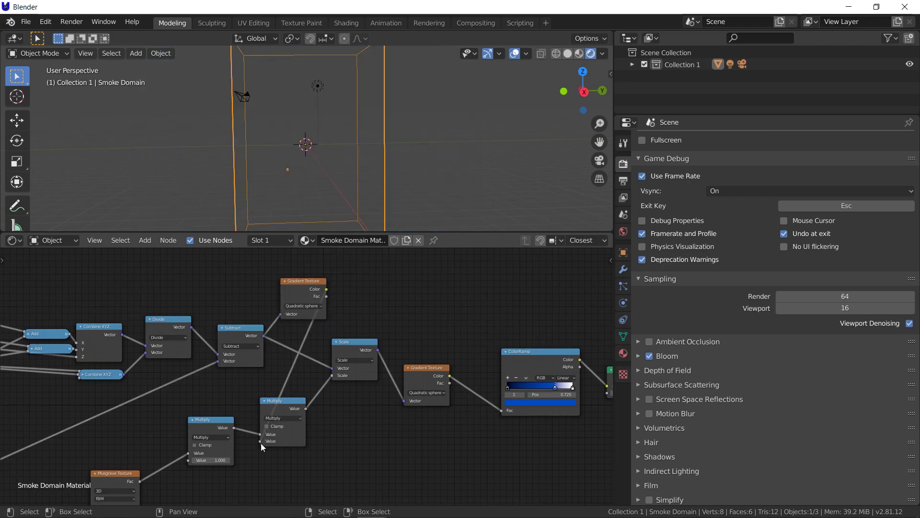
Connect the Subtract node directly to the original Gradient Texture and delete the Scale and duplicate Gradient Texture nodes
{"action": "left_click_drag", "start_coordinate": [263, 336], "coordinate": [405, 400]}
{"action": "left_click", "coordinate": [370, 351]}
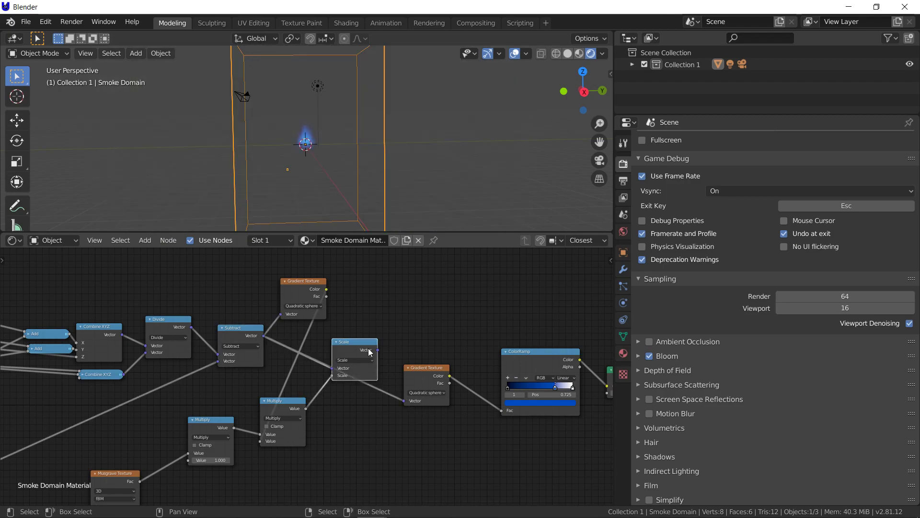
{"action": "key", "text": "x"}
{"action": "left_click", "coordinate": [313, 292]}
{"action": "key", "text": "x"}
Insert a Vector Math Add node between the Gradient Texture and ColorRamp, and feed the second Multiply node's value into its lower input
{"action": "middle_click_drag", "start_coordinate": [340, 411], "coordinate": [247, 376]}
{"action": "left_click_drag", "start_coordinate": [343, 338], "coordinate": [242, 320]}
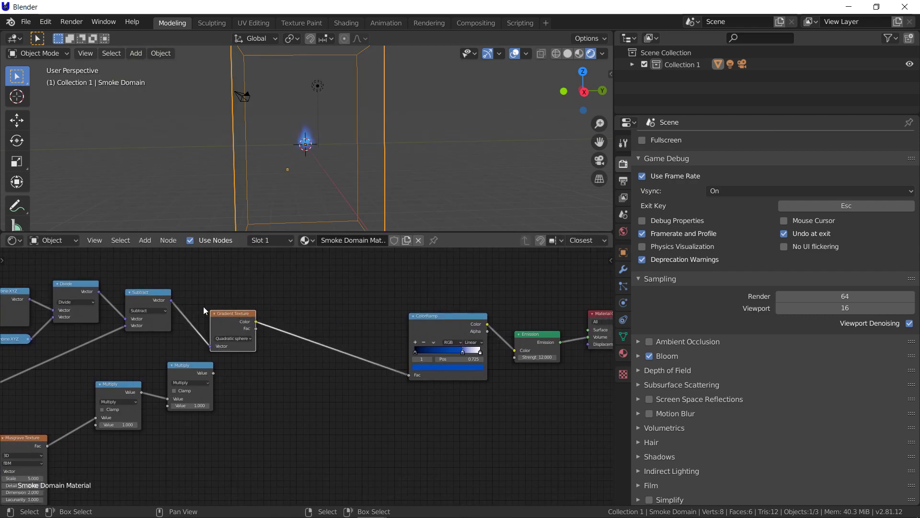
{"action": "left_click", "coordinate": [120, 240]}
{"action": "mouse_move", "coordinate": [146, 239]}
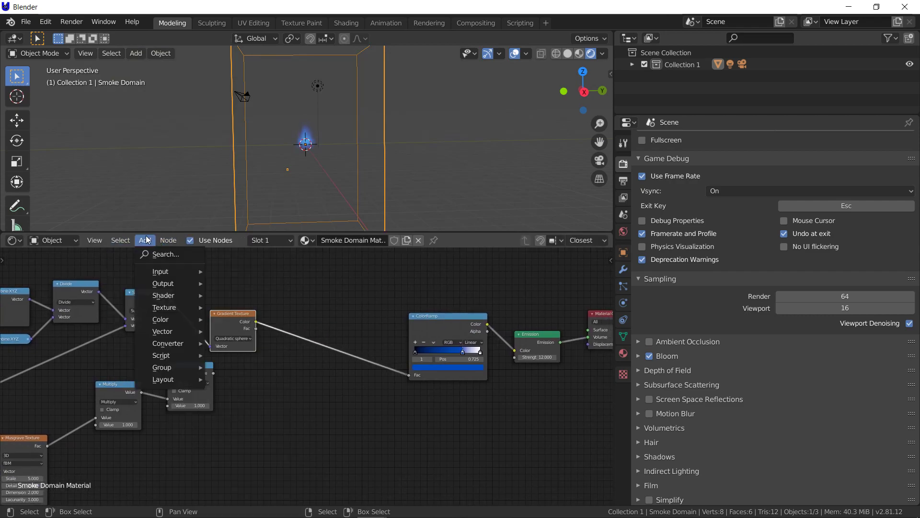
{"action": "mouse_move", "coordinate": [172, 342]}
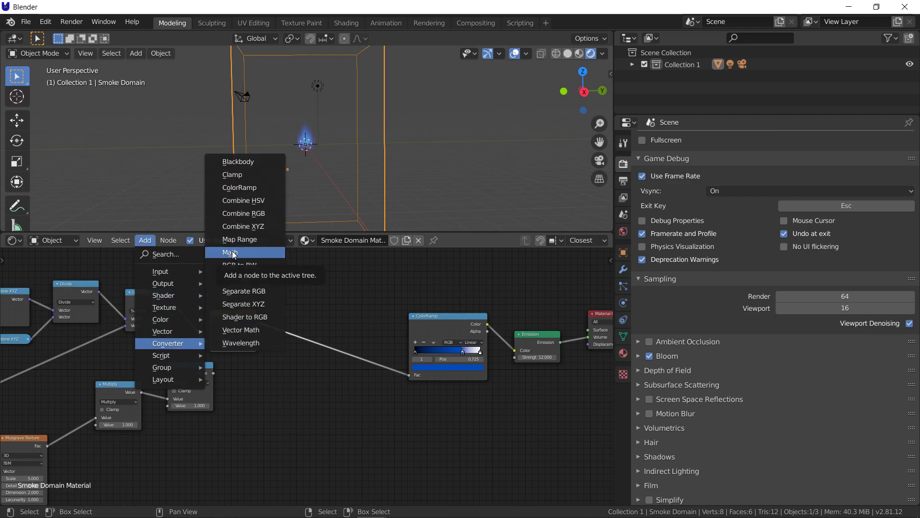
{"action": "left_click", "coordinate": [241, 330]}
{"action": "left_click", "coordinate": [346, 330]}
{"action": "left_click_drag", "start_coordinate": [214, 374], "coordinate": [326, 339]}
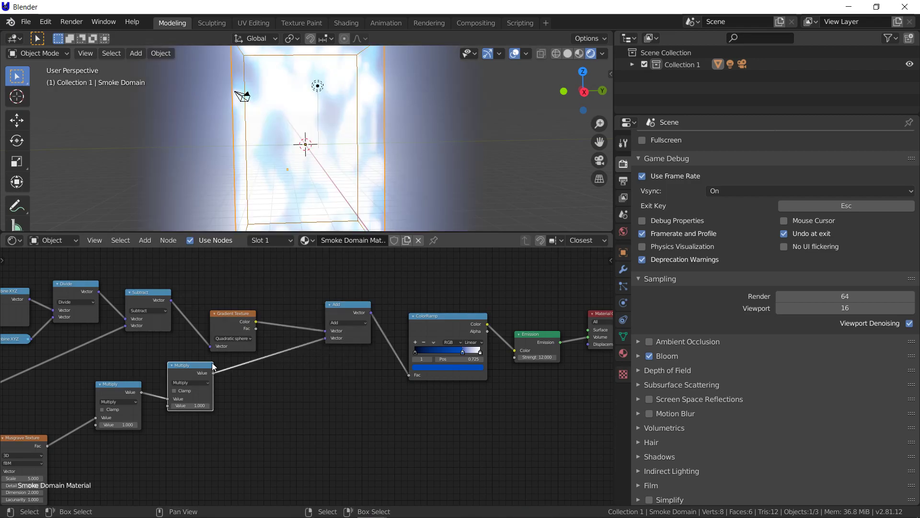
Try values of 0.1 and 0.05 on the second Multiply node
{"action": "scroll", "coordinate": [309, 355], "scroll_direction": "up", "scroll_amount": 2}
{"action": "left_click", "coordinate": [139, 417]}
{"action": "type", "text": "0.1"}
{"action": "key", "text": "Return"}
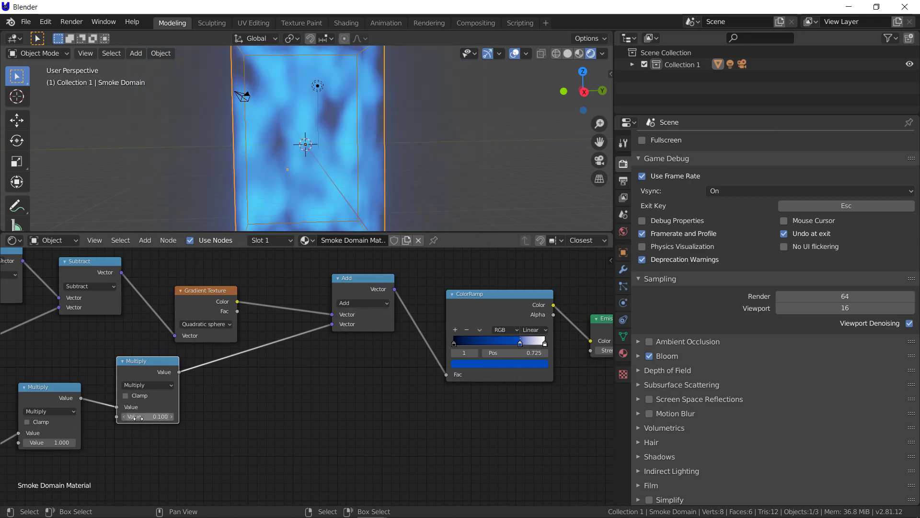
{"action": "left_click", "coordinate": [138, 417]}
{"action": "type", "text": ".05"}
{"action": "key", "text": "Return"}
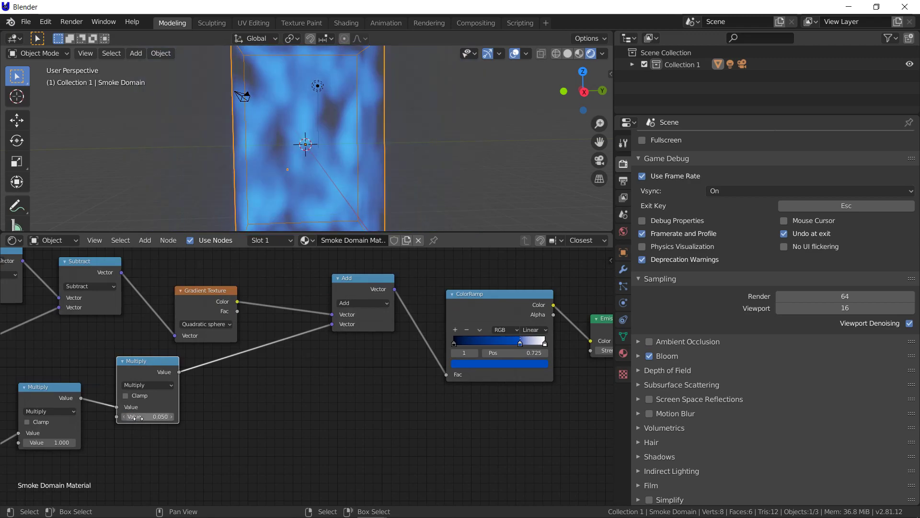
Switch the Vector Math node's operation from Add to Multiply and set the second Multiply node's value to 1
{"action": "left_click", "coordinate": [361, 303]}
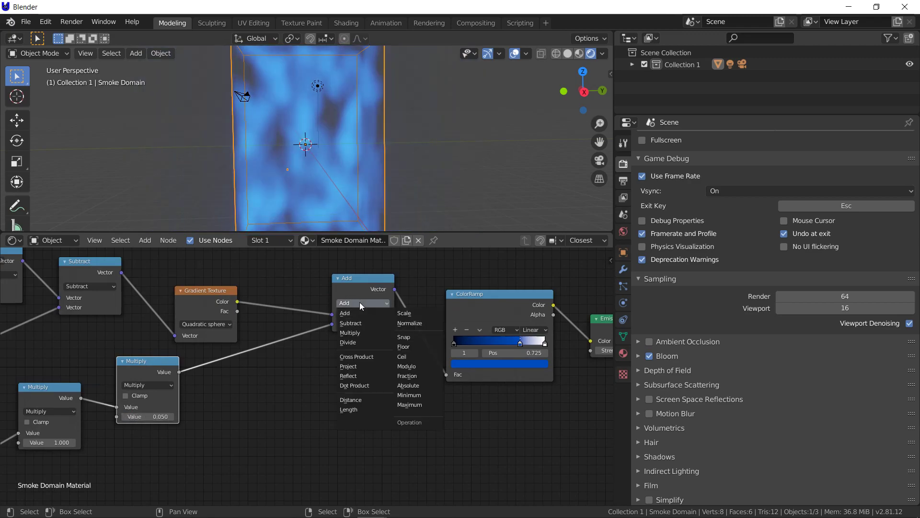
{"action": "left_click", "coordinate": [364, 332]}
{"action": "left_click", "coordinate": [153, 417]}
{"action": "type", "text": "1"}
{"action": "key", "text": "Return"}
{"action": "scroll", "coordinate": [365, 157], "scroll_direction": "up", "scroll_amount": 5}
{"action": "scroll", "coordinate": [365, 161], "scroll_direction": "up", "scroll_amount": 2}
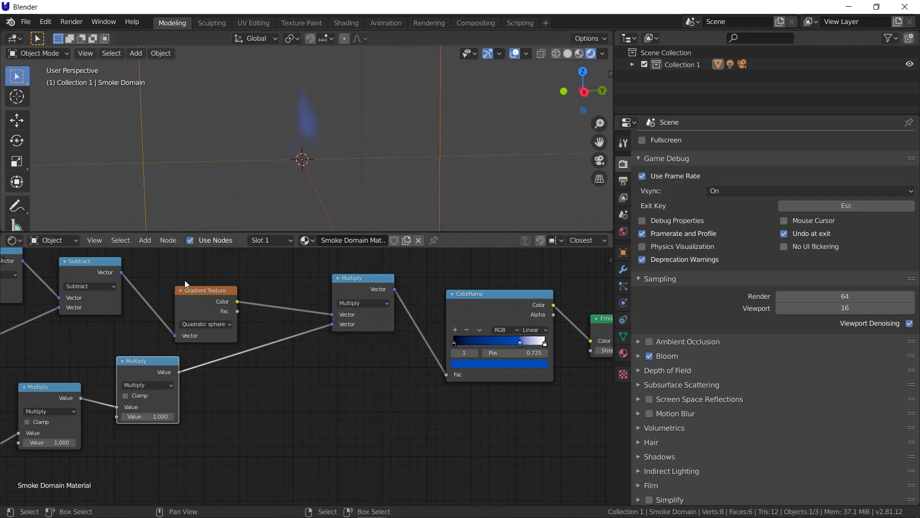
Move the second Multiply node slightly lower and try values of 100 and 2 on it
{"action": "left_click_drag", "start_coordinate": [152, 381], "coordinate": [176, 410]}
{"action": "left_click", "coordinate": [174, 445]}
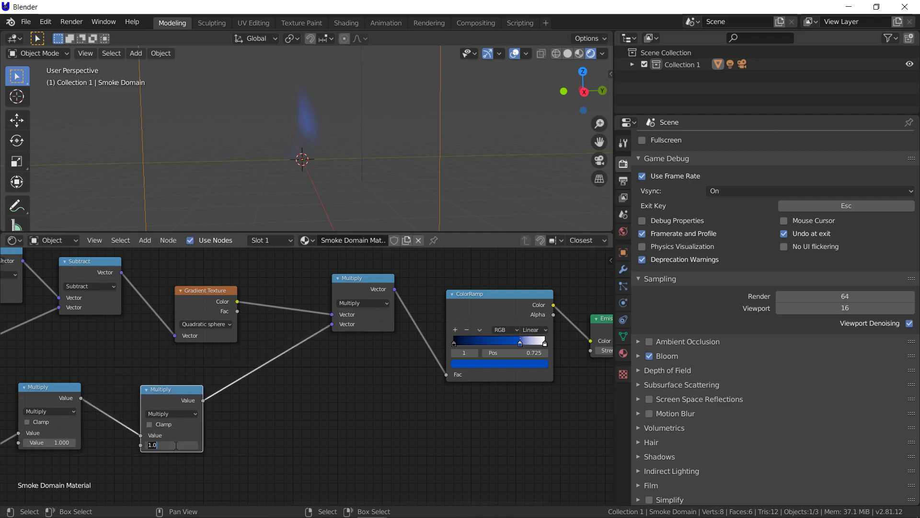
{"action": "type", "text": "100"}
{"action": "key", "text": "Return"}
{"action": "left_click", "coordinate": [175, 445]}
{"action": "type", "text": "2"}
{"action": "key", "text": "Return"}
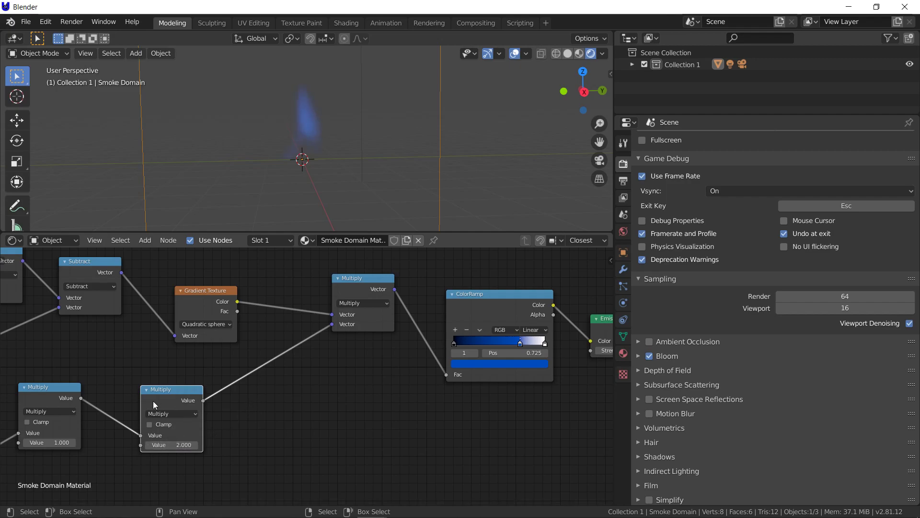
Enable Clamp on the first Multiply node and set the Musgrave Texture's Scale to 122
{"action": "left_click", "coordinate": [27, 422]}
{"action": "scroll", "coordinate": [95, 376], "scroll_direction": "down", "scroll_amount": 2}
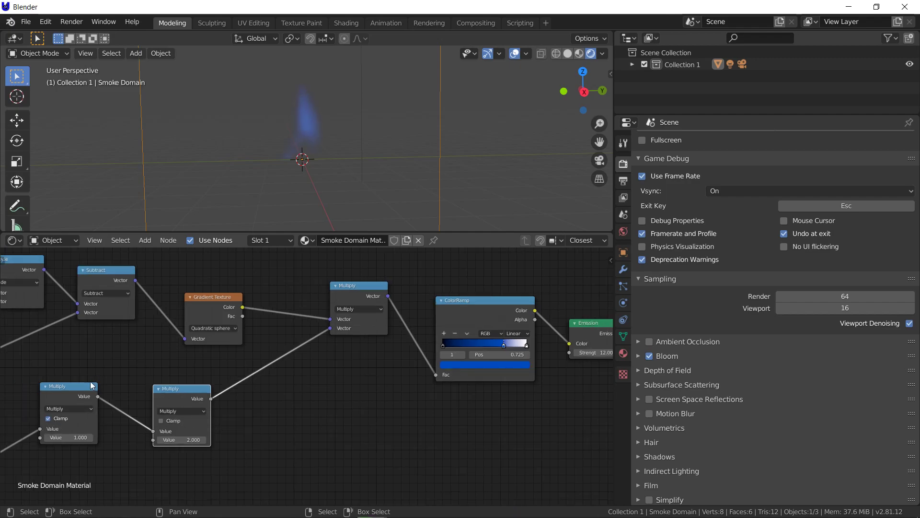
{"action": "left_click_drag", "start_coordinate": [173, 413], "coordinate": [173, 413]}
{"action": "middle_click_drag", "start_coordinate": [173, 413], "coordinate": [362, 326]}
{"action": "scroll", "coordinate": [362, 326], "scroll_direction": "up", "scroll_amount": 3}
{"action": "left_click", "coordinate": [201, 401]}
{"action": "type", "text": "12"}
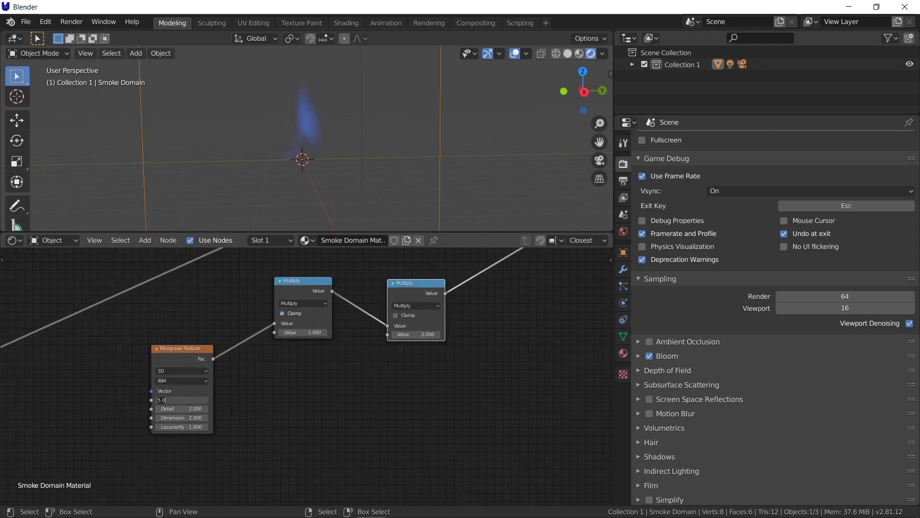
{"action": "key", "text": "Return"}
{"action": "left_click", "coordinate": [181, 398]}
{"action": "type", "text": "1"}
{"action": "key", "text": "Return"}
Inspect the plume closely, try 1 on the second Multiply node, and set its value to 4
{"action": "scroll", "coordinate": [433, 306], "scroll_direction": "down", "scroll_amount": 3}
{"action": "middle_click_drag", "start_coordinate": [434, 312], "coordinate": [387, 359]}
{"action": "middle_click_drag", "start_coordinate": [155, 414], "coordinate": [361, 408]}
{"action": "left_click", "coordinate": [151, 243]}
{"action": "scroll", "coordinate": [309, 147], "scroll_direction": "up", "scroll_amount": 5}
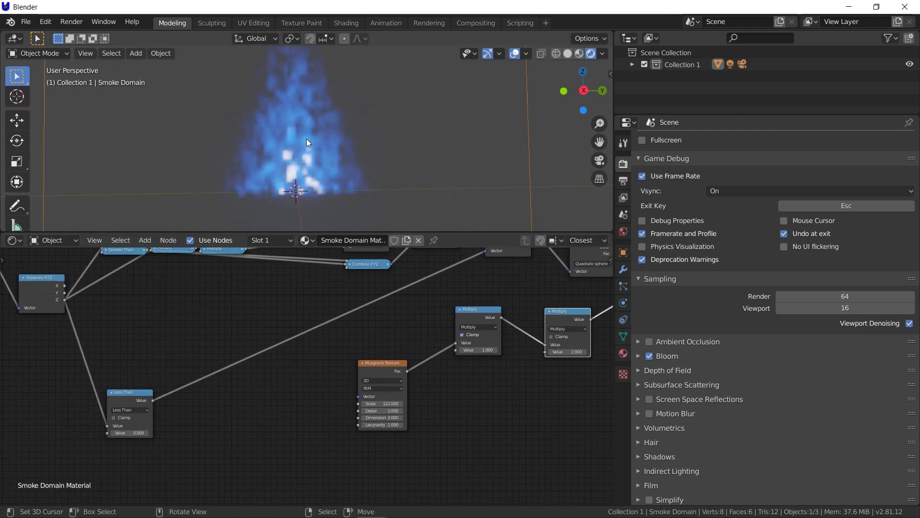
{"action": "middle_click_drag", "start_coordinate": [306, 139], "coordinate": [326, 151]}
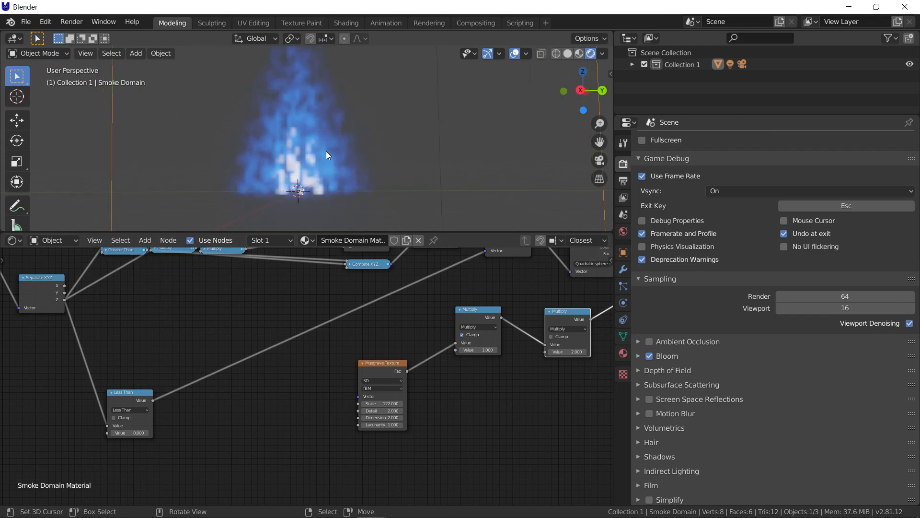
{"action": "scroll", "coordinate": [449, 387], "scroll_direction": "down", "scroll_amount": 1}
{"action": "middle_click_drag", "start_coordinate": [480, 364], "coordinate": [262, 401]}
{"action": "left_click", "coordinate": [311, 397]}
{"action": "type", "text": "1"}
{"action": "key", "text": "Return"}
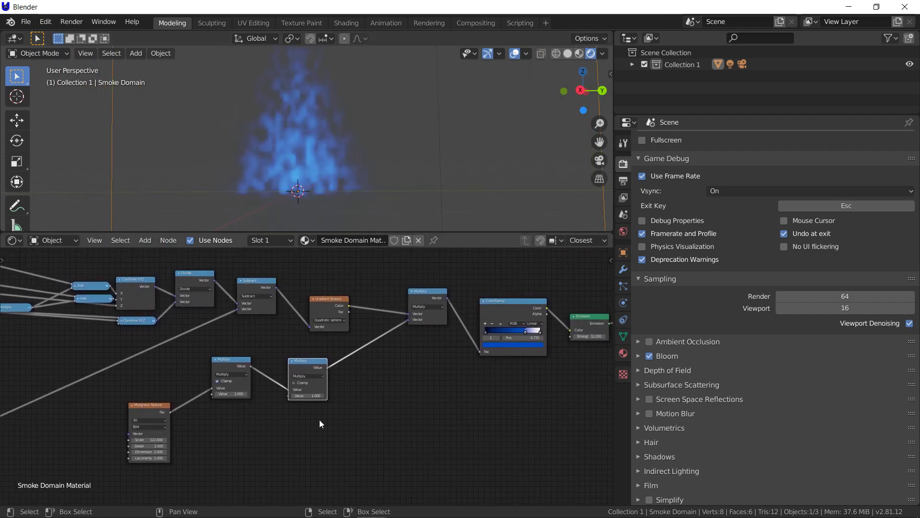
{"action": "left_click", "coordinate": [311, 396]}
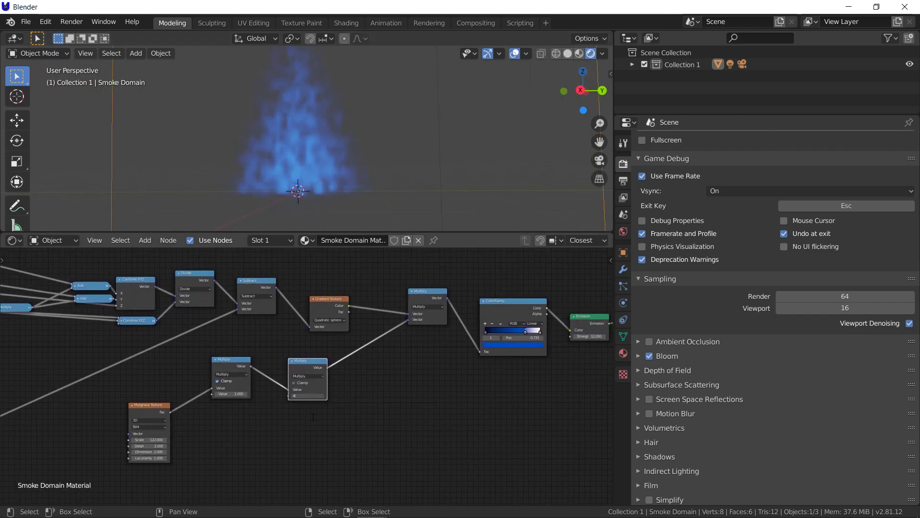
{"action": "type", "text": "4"}
{"action": "key", "text": "Return"}
Duplicate the collapsed Combine XYZ node below the node tree and connect its output to the Musgrave Texture's Vector input
{"action": "middle_click_drag", "start_coordinate": [209, 429], "coordinate": [309, 410]}
{"action": "scroll", "coordinate": [269, 421], "scroll_direction": "down", "scroll_amount": 3}
{"action": "scroll", "coordinate": [303, 404], "scroll_direction": "up", "scroll_amount": 5}
{"action": "middle_click_drag", "start_coordinate": [76, 287], "coordinate": [195, 287]}
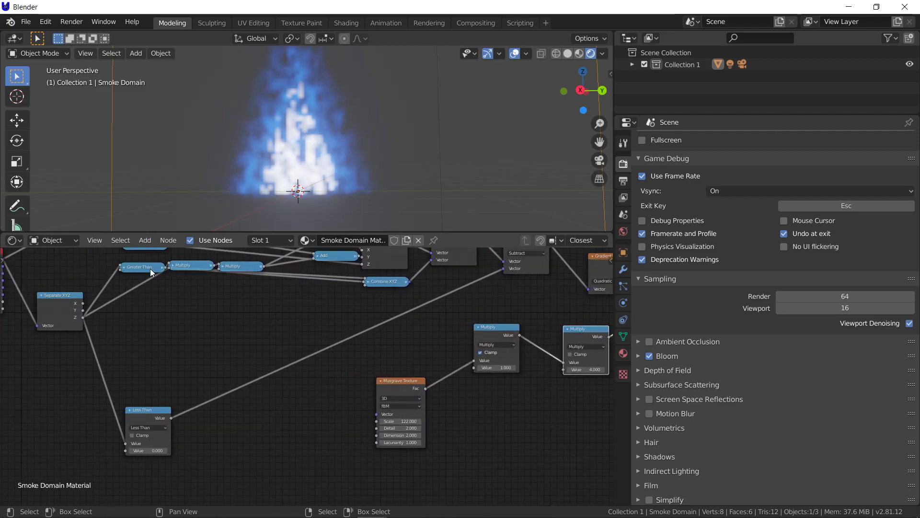
{"action": "scroll", "coordinate": [151, 267], "scroll_direction": "down", "scroll_amount": 2}
{"action": "middle_click_drag", "start_coordinate": [127, 405], "coordinate": [208, 307]}
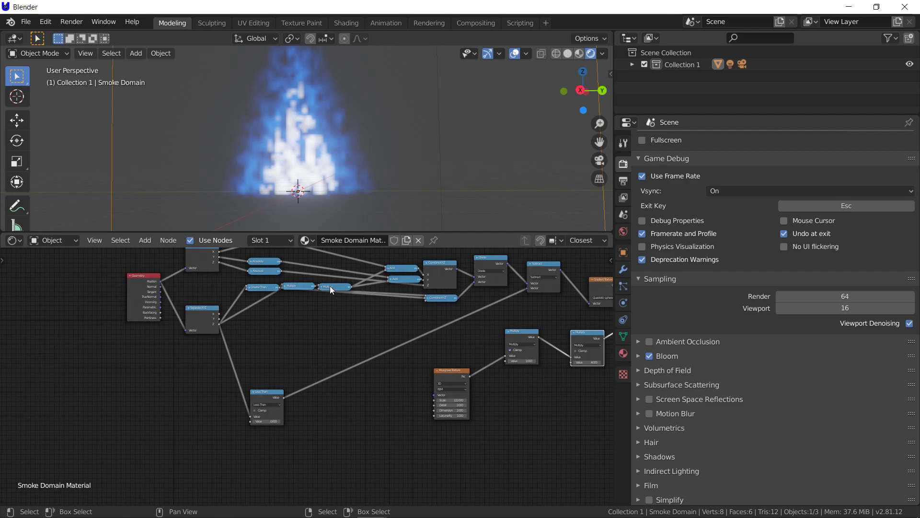
{"action": "left_click", "coordinate": [436, 298]}
{"action": "key", "text": "shift+d"}
{"action": "left_click", "coordinate": [385, 427]}
{"action": "left_click_drag", "start_coordinate": [405, 426], "coordinate": [434, 396]}
{"action": "scroll", "coordinate": [393, 431], "scroll_direction": "up", "scroll_amount": 2}
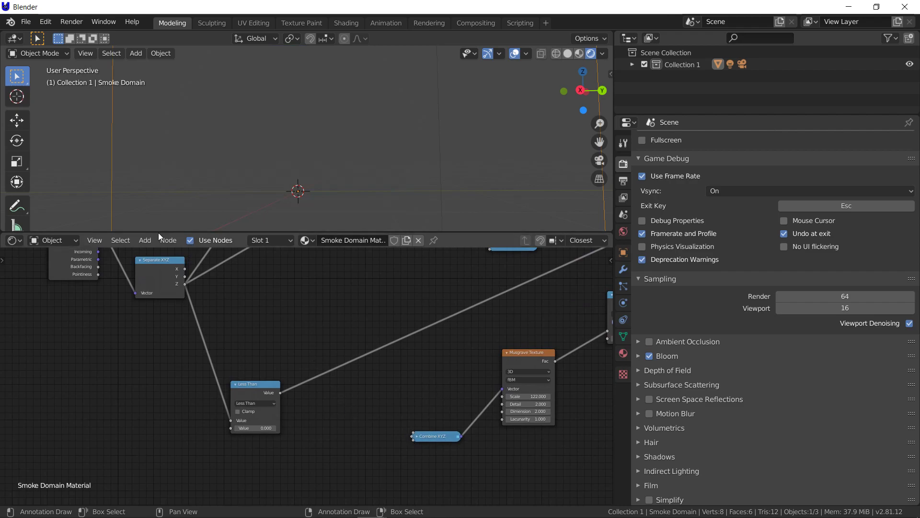
{"action": "scroll", "coordinate": [389, 410], "scroll_direction": "down", "scroll_amount": 2}
{"action": "left_click_drag", "start_coordinate": [392, 418], "coordinate": [364, 408]}
Insert a copy of the Divide node set to Add between Combine XYZ and Musgrave Texture, with Geometry Position feeding its upper input
{"action": "scroll", "coordinate": [390, 287], "scroll_direction": "down", "scroll_amount": 1}
{"action": "middle_click_drag", "start_coordinate": [386, 285], "coordinate": [376, 318]}
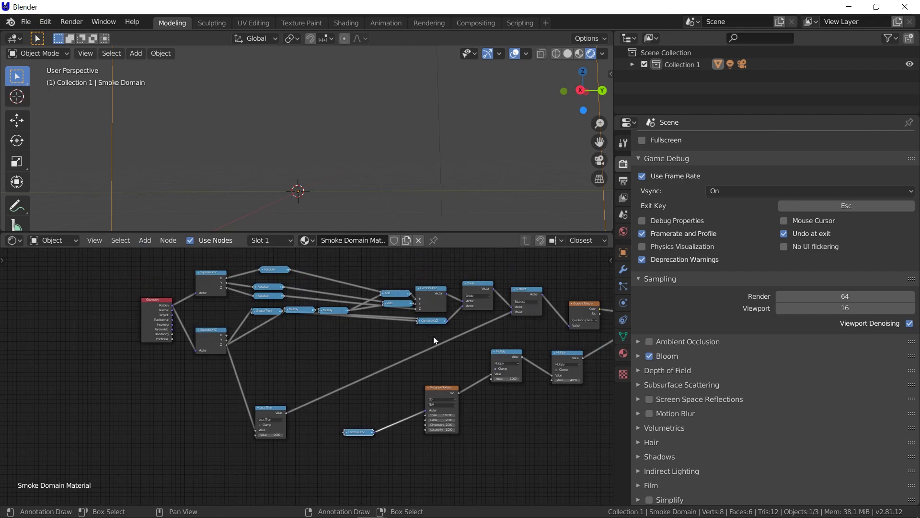
{"action": "key", "text": "shift+d"}
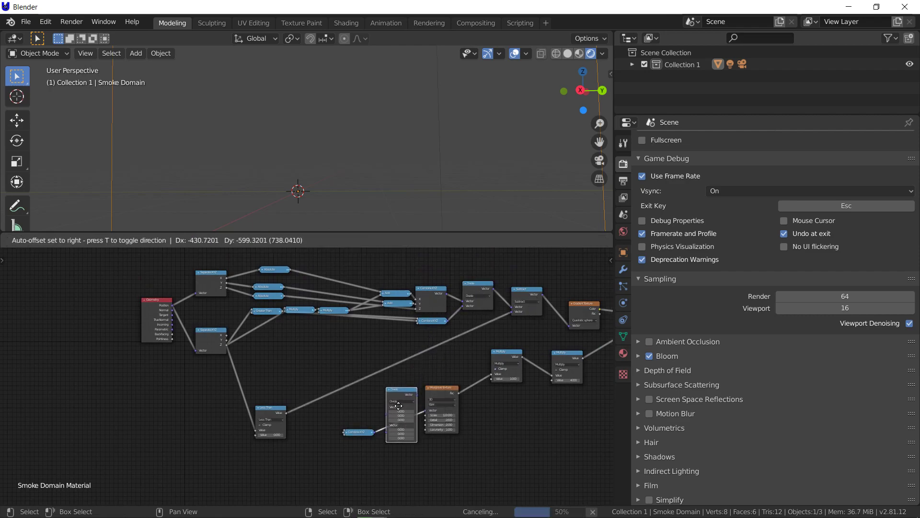
{"action": "left_click", "coordinate": [411, 400]}
{"action": "scroll", "coordinate": [403, 446], "scroll_direction": "up", "scroll_amount": 1}
{"action": "left_click", "coordinate": [437, 410]}
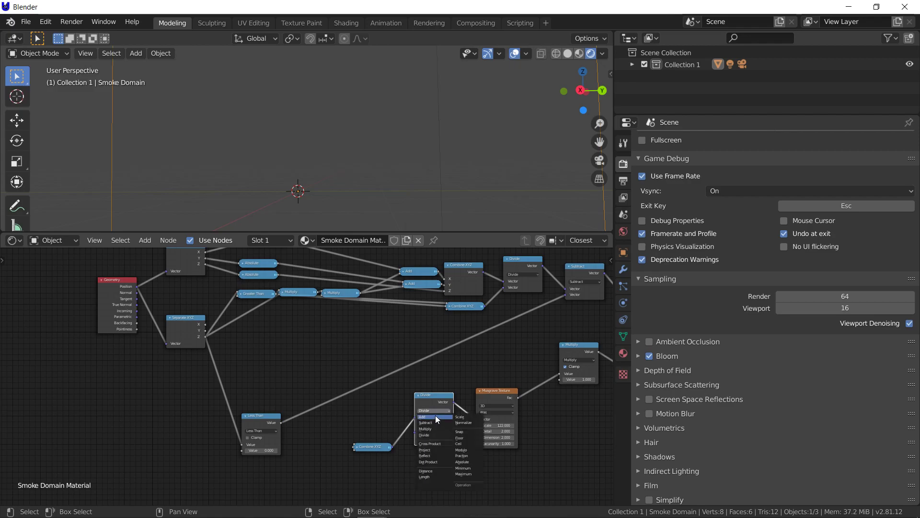
{"action": "left_click", "coordinate": [435, 416]}
{"action": "left_click_drag", "start_coordinate": [416, 416], "coordinate": [134, 286]}
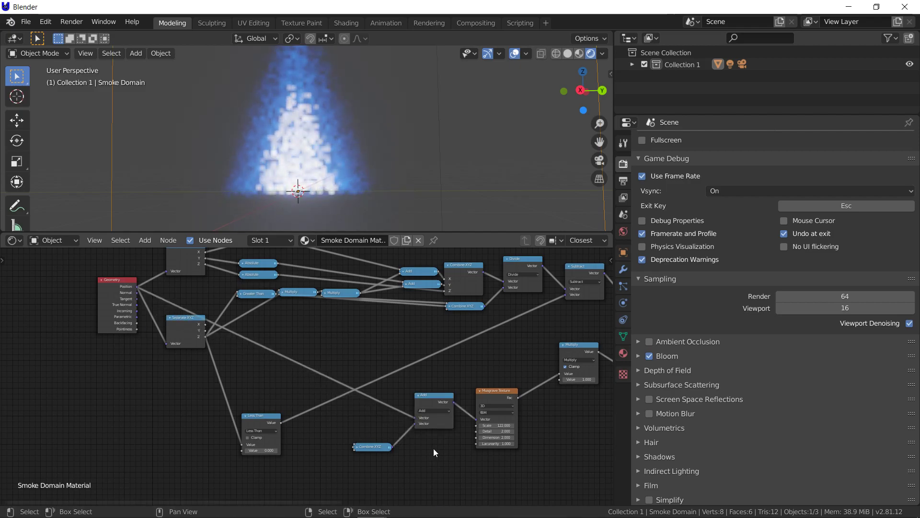
Expand the new Combine XYZ node and keyframe its Z value of 0 at frame 1
{"action": "scroll", "coordinate": [432, 448], "scroll_direction": "up", "scroll_amount": 2}
{"action": "middle_click_drag", "start_coordinate": [383, 361], "coordinate": [461, 303]}
{"action": "scroll", "coordinate": [227, 331], "scroll_direction": "up", "scroll_amount": 3}
{"action": "left_click", "coordinate": [145, 240]}
{"action": "left_click", "coordinate": [423, 377]}
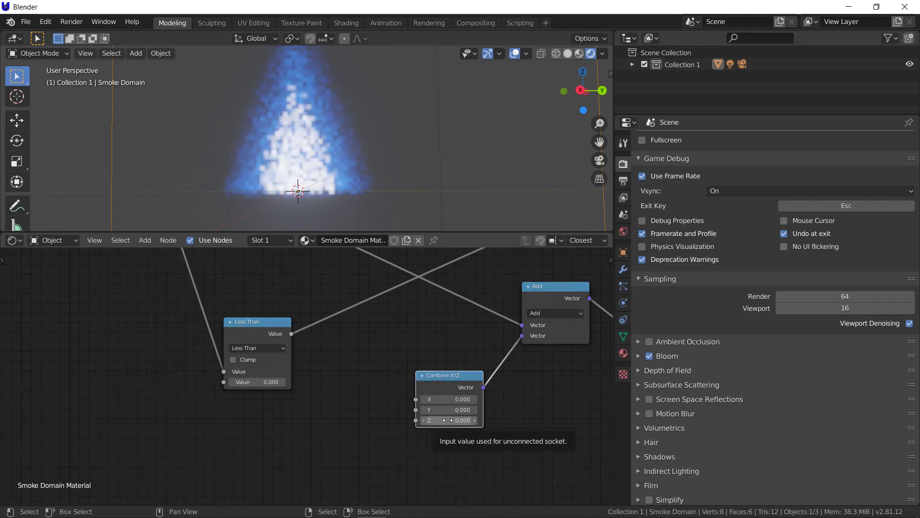
{"action": "key", "text": "i"}
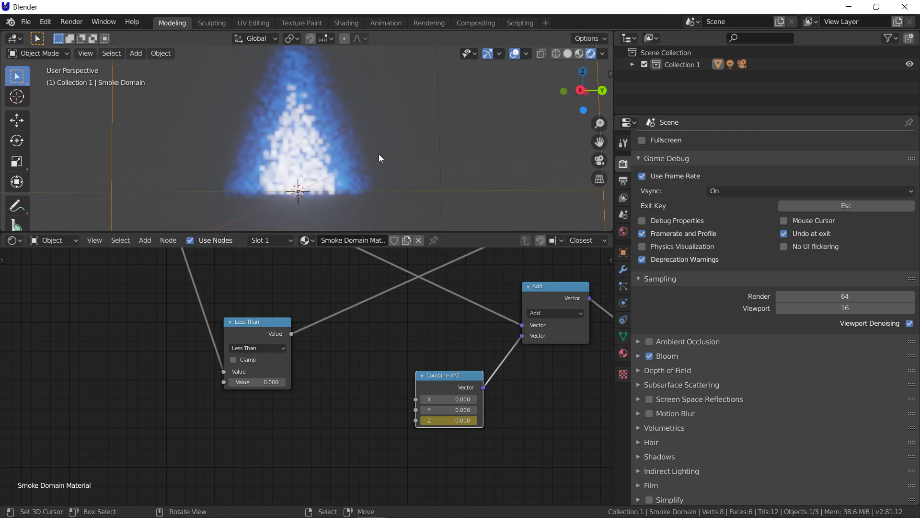
Go to frame 250, set the Combine XYZ node's Z to 3.14 and keyframe it
{"action": "key", "text": "Up"}
{"action": "key", "text": "space"}
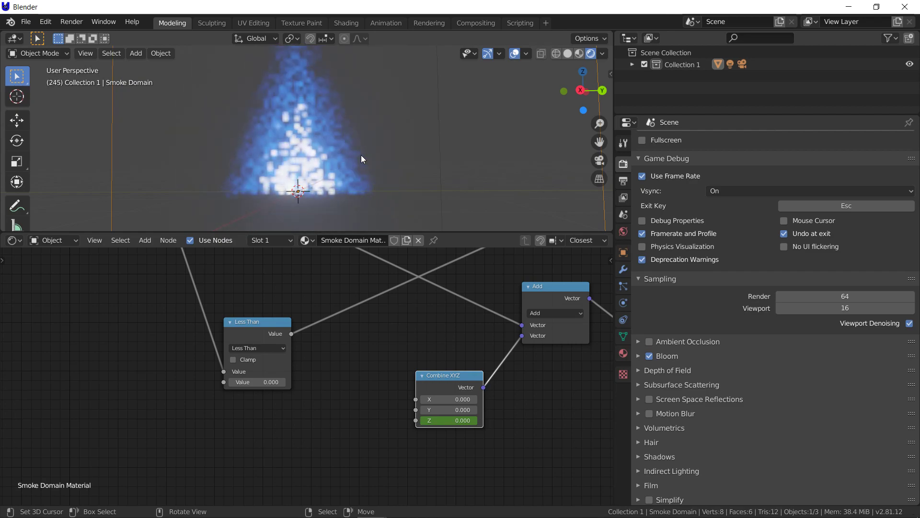
{"action": "key", "text": "Right"}
{"action": "key", "text": "Right"}
{"action": "key", "text": "Left"}
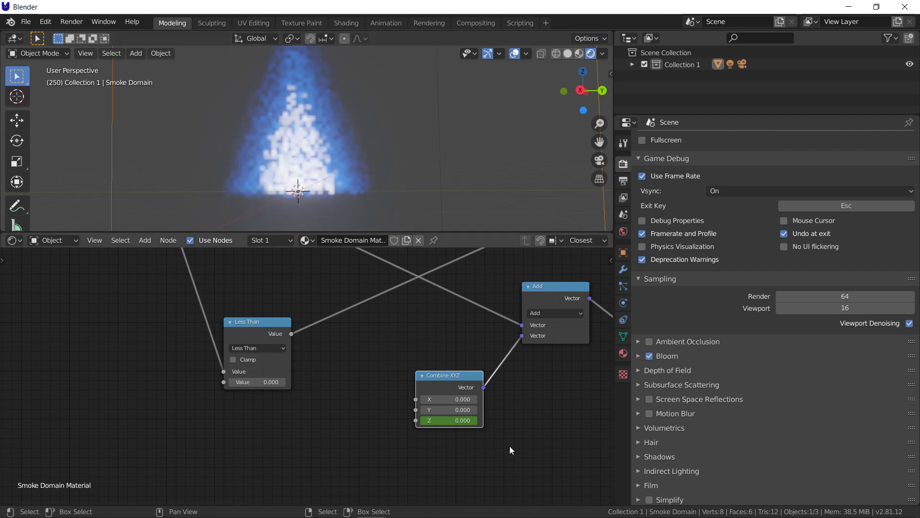
{"action": "type", "text": "4"}
{"action": "key", "text": "Return"}
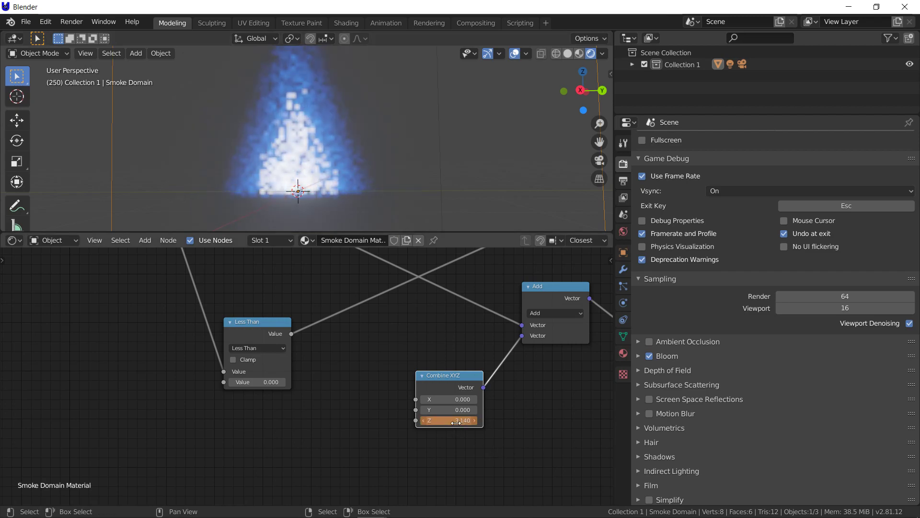
Play back the plume animation with the Timeline shown and examine the noise motion up close
{"action": "key", "text": "space"}
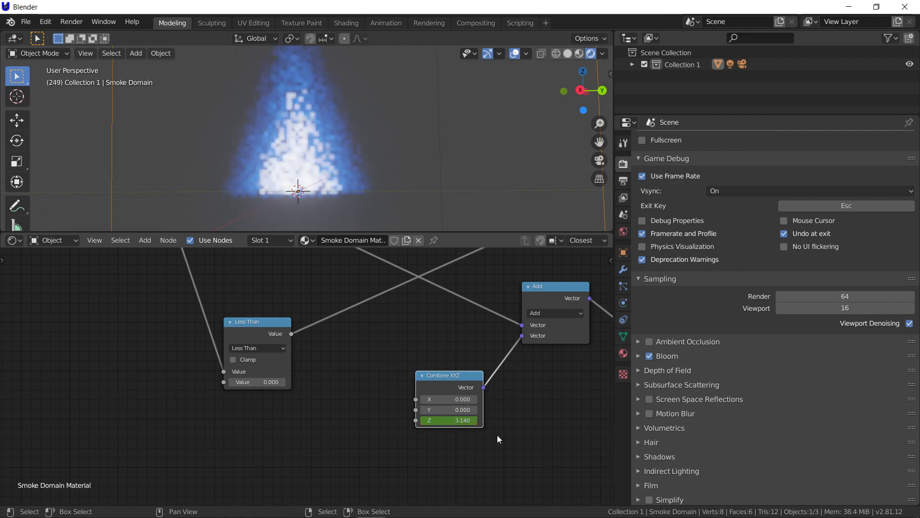
{"action": "middle_click_drag", "start_coordinate": [368, 171], "coordinate": [352, 202]}
{"action": "left_click", "coordinate": [15, 240]}
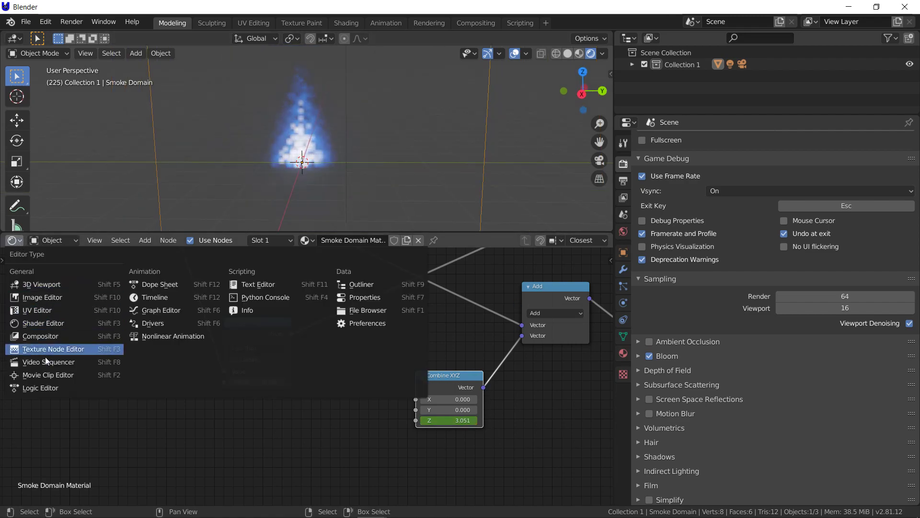
{"action": "left_click", "coordinate": [142, 301]}
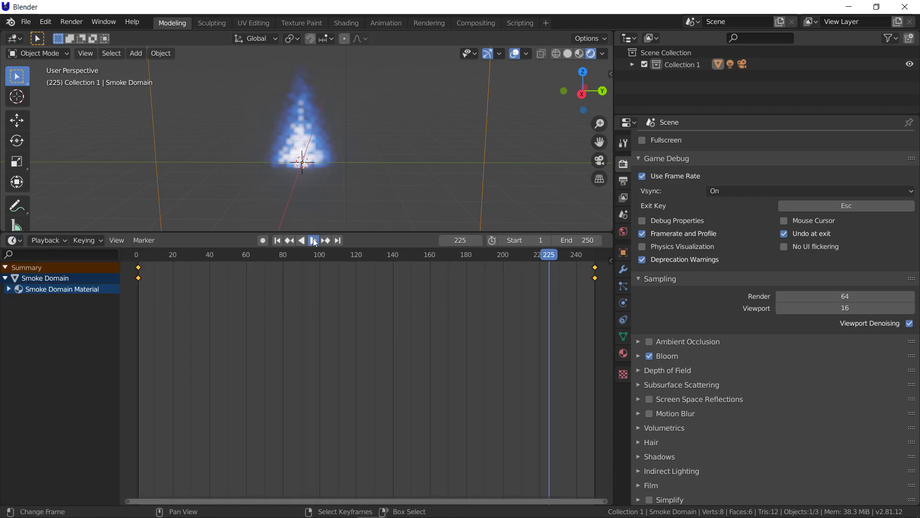
{"action": "left_click", "coordinate": [314, 240]}
{"action": "mouse_move", "coordinate": [314, 180]}
{"action": "middle_mouse_down"}
{"action": "mouse_move", "coordinate": [318, 157]}
{"action": "mouse_move", "coordinate": [323, 168]}
{"action": "middle_mouse_up"}
{"action": "scroll", "coordinate": [319, 156], "scroll_direction": "up", "scroll_amount": 2}
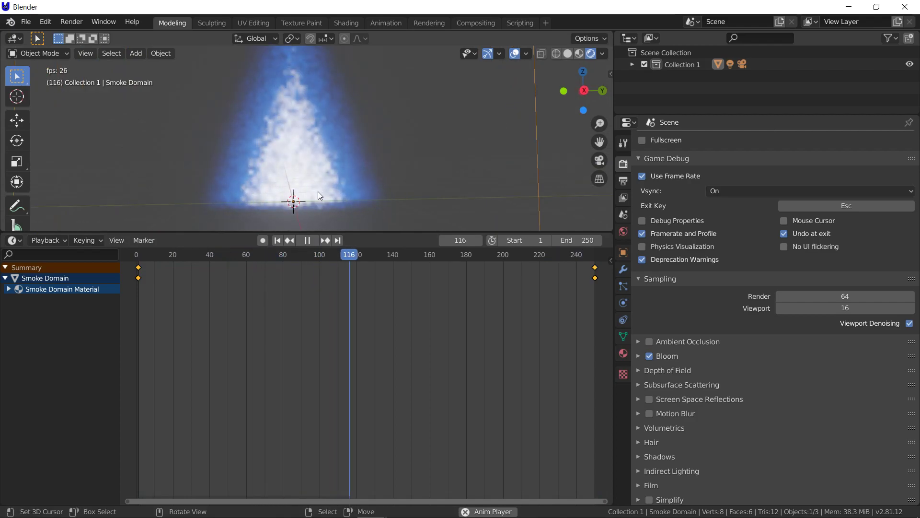
{"action": "key", "text": "Escape"}
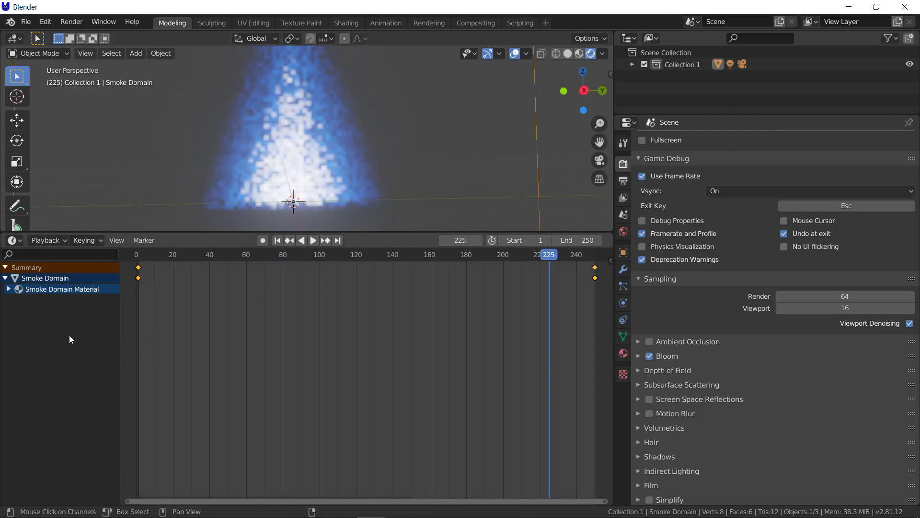
Show the Smoke Domain material's nodes again and try Musgrave Texture Scale values of 2 and 5, keeping 5
{"action": "left_click", "coordinate": [15, 240]}
{"action": "left_click", "coordinate": [38, 325]}
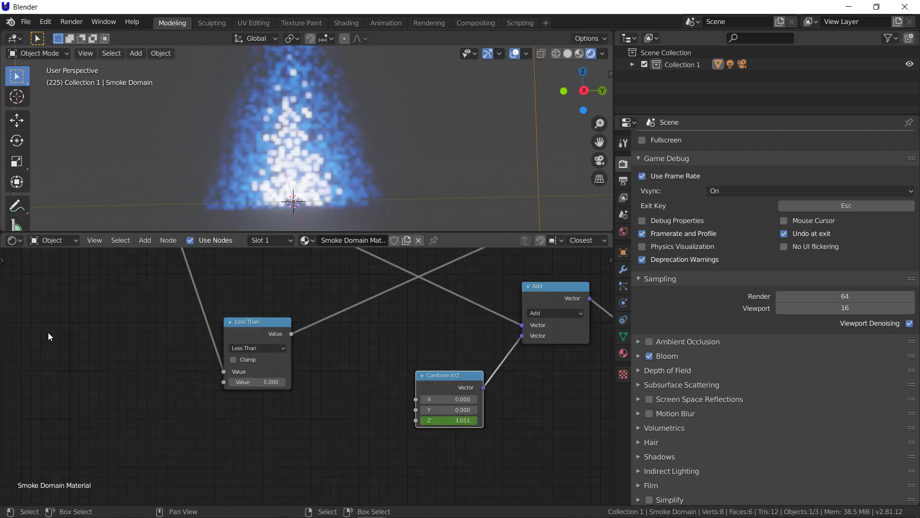
{"action": "middle_click_drag", "start_coordinate": [508, 349], "coordinate": [230, 427]}
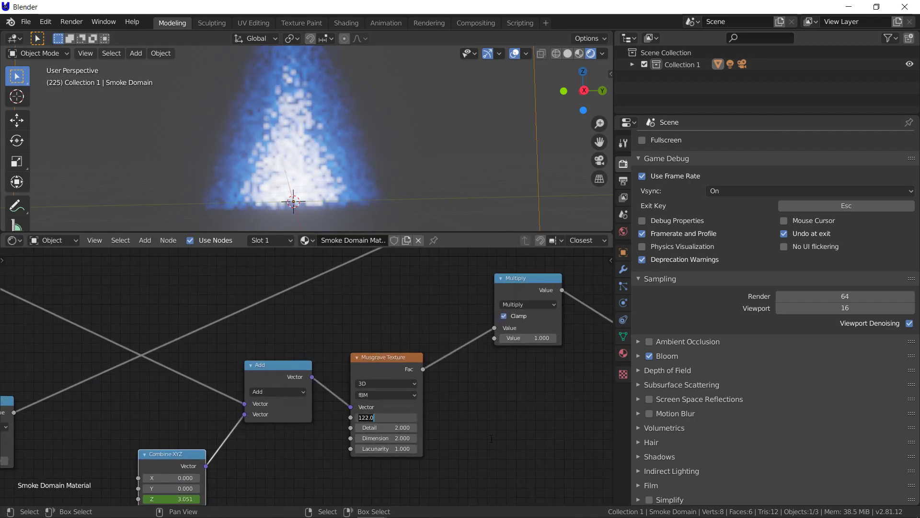
{"action": "key", "text": "Return"}
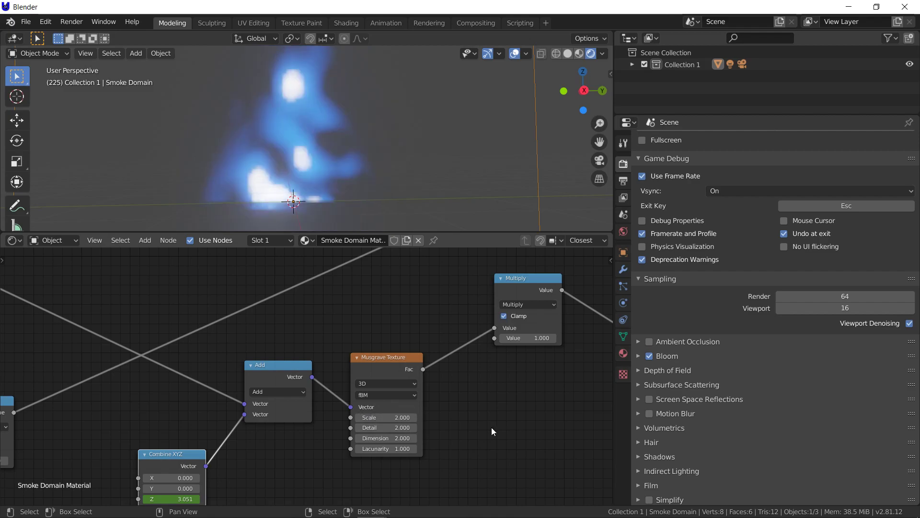
{"action": "key", "text": "Return"}
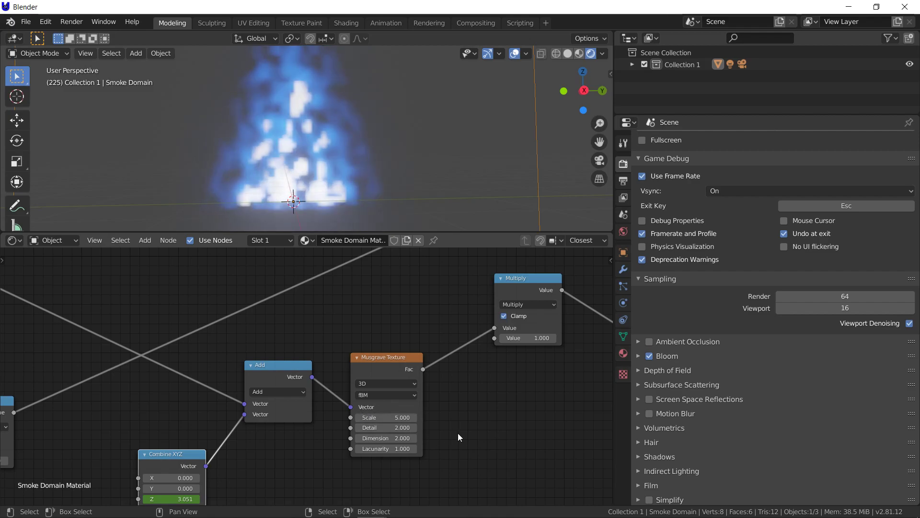
{"action": "scroll", "coordinate": [301, 365], "scroll_direction": "down", "scroll_amount": 1}
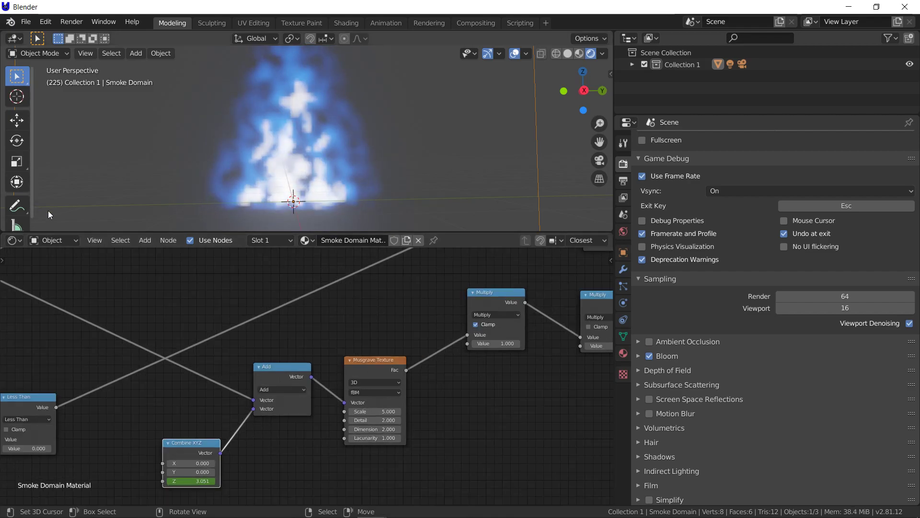
Split the 3D viewport horizontally, turn the new area into a Timeline and play back the plume animation
{"action": "right_click", "coordinate": [614, 216]}
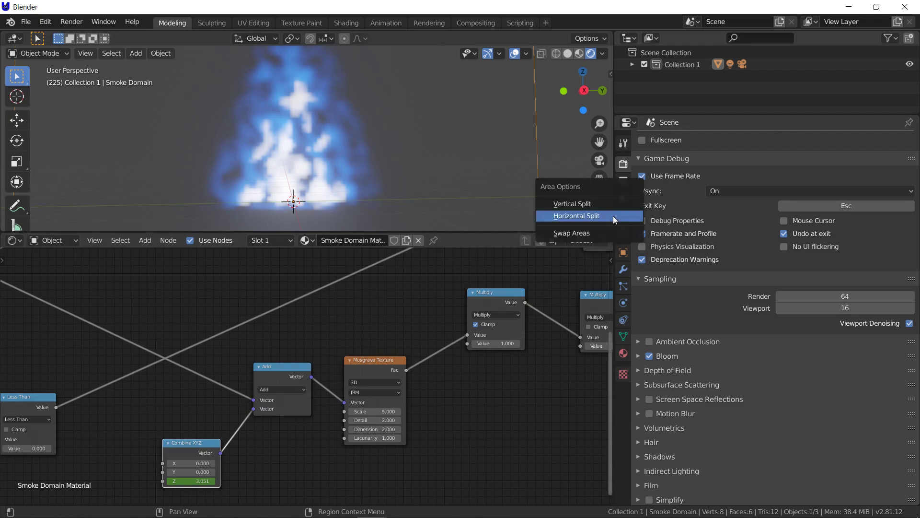
{"action": "left_click", "coordinate": [612, 216]}
{"action": "left_click", "coordinate": [135, 211]}
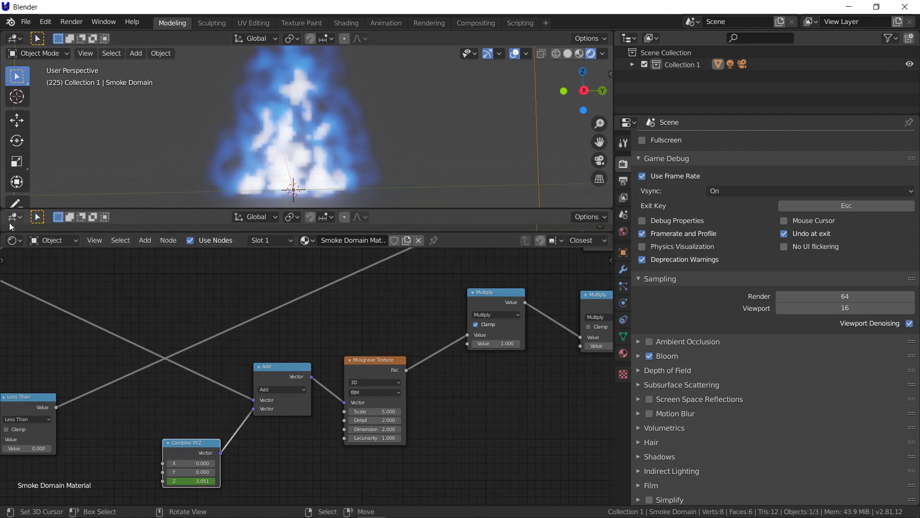
{"action": "left_click_drag", "start_coordinate": [95, 233], "coordinate": [97, 430]}
{"action": "left_click", "coordinate": [22, 216]}
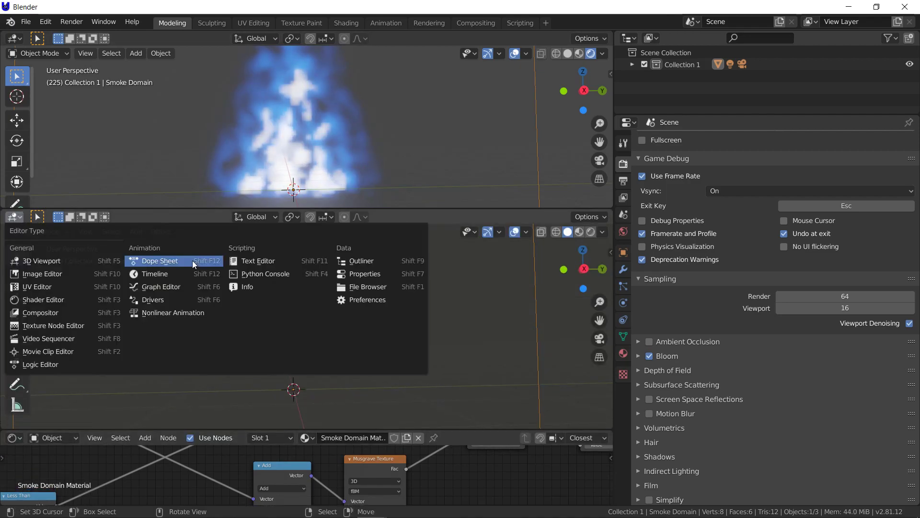
{"action": "left_click", "coordinate": [179, 269]}
{"action": "left_click", "coordinate": [309, 217]}
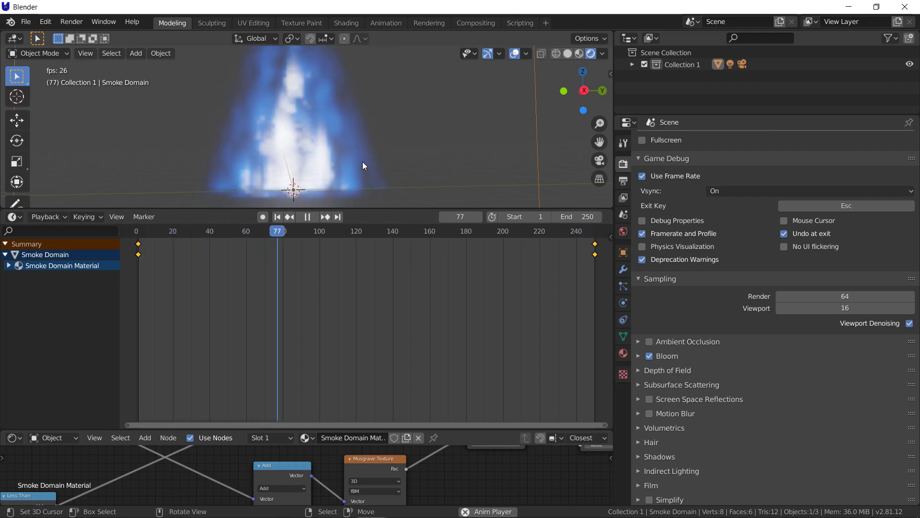
{"action": "key", "text": "Escape"}
Shrink the Timeline, change the vector Add node before Musgrave Texture to Subtract and play back the animation
{"action": "middle_click_drag", "start_coordinate": [307, 478], "coordinate": [322, 496]}
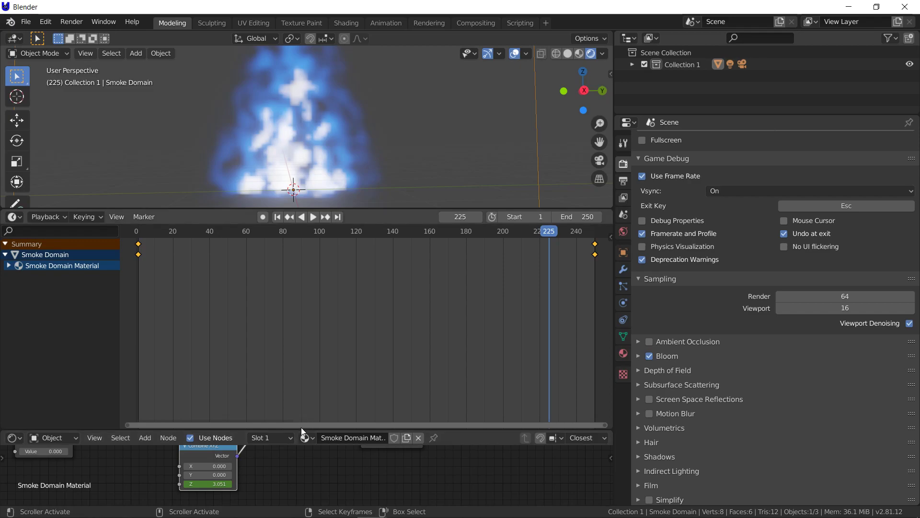
{"action": "left_click_drag", "start_coordinate": [301, 429], "coordinate": [298, 270]}
{"action": "scroll", "coordinate": [286, 326], "scroll_direction": "up", "scroll_amount": 2}
{"action": "left_click", "coordinate": [295, 345]}
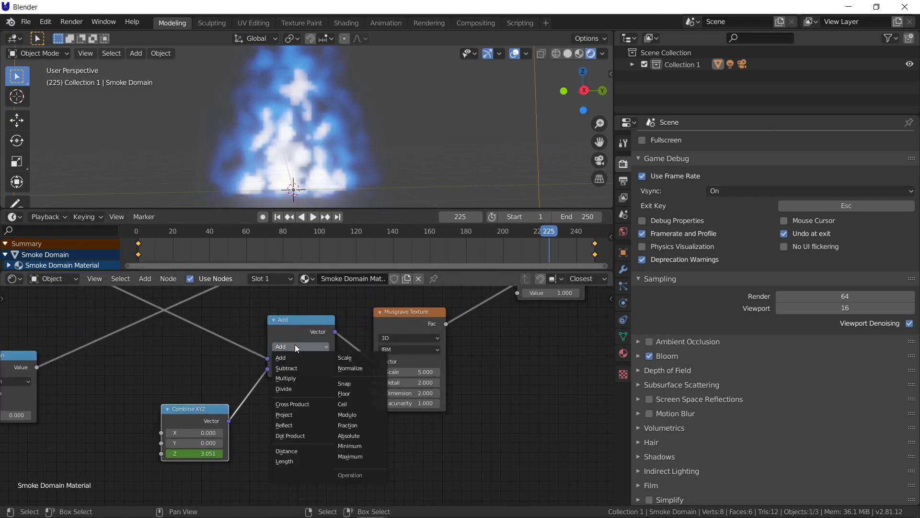
{"action": "left_click", "coordinate": [295, 373]}
{"action": "left_click", "coordinate": [312, 218]}
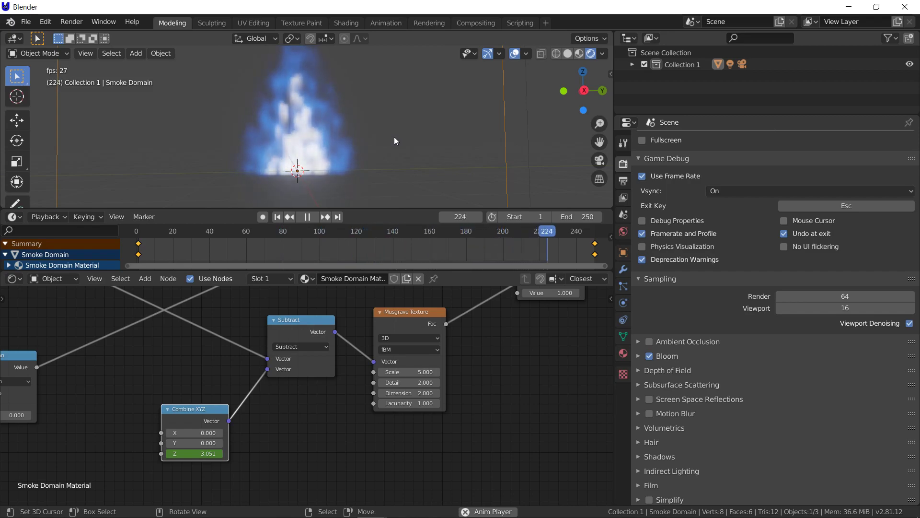
{"action": "key", "text": "Escape"}
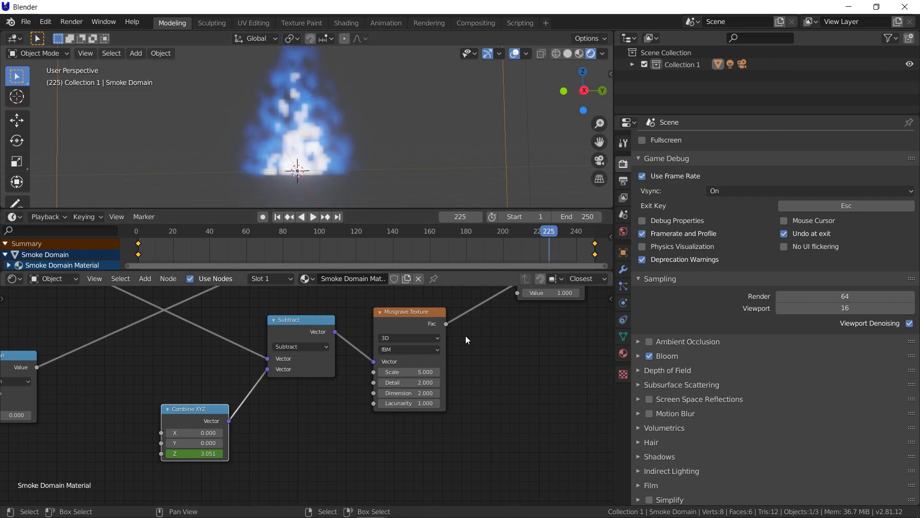
At frame 250, set the Combine XYZ node's Z to 3.14*4, keyframe it and step back to frame 232
{"action": "key", "text": "shift+Right"}
{"action": "left_click", "coordinate": [191, 454]}
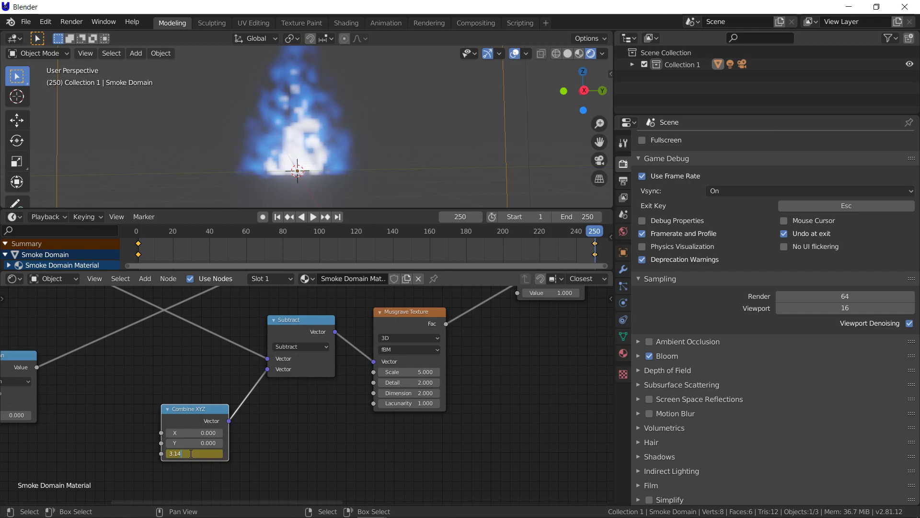
{"action": "type", "text": "*4"}
{"action": "key", "text": "Return"}
{"action": "key", "text": "Left"}
{"action": "key", "text": "Left"}
{"action": "key", "text": "Left"}
{"action": "key", "text": "Left"}
{"action": "key", "text": "Left"}
{"action": "key", "text": "Left"}
{"action": "key", "text": "Left"}
{"action": "key", "text": "Left"}
{"action": "key", "text": "Left"}
{"action": "key", "text": "Left"}
{"action": "key", "text": "Left"}
{"action": "key", "text": "Left"}
{"action": "key", "text": "Left"}
{"action": "key", "text": "Left"}
{"action": "key", "text": "Left"}
{"action": "key", "text": "Left"}
{"action": "key", "text": "Left"}
{"action": "key", "text": "Left"}
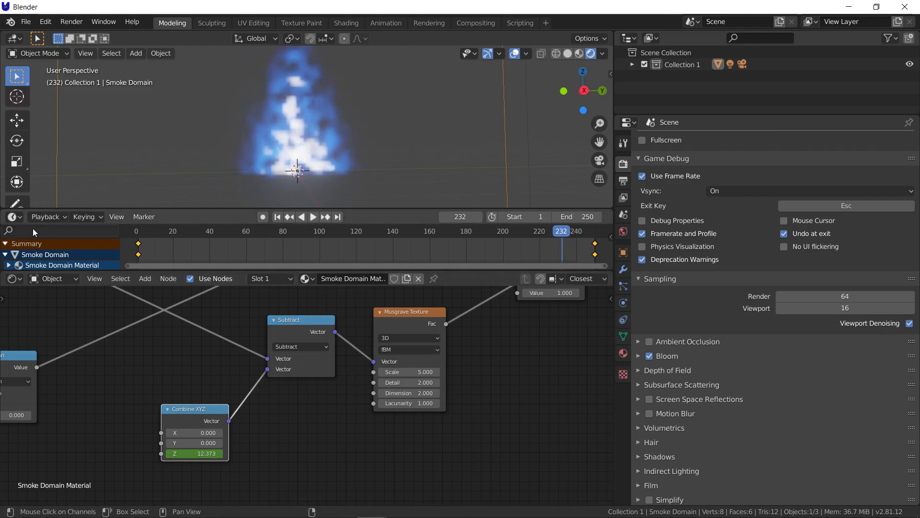
Switch the Timeline area to the Dope Sheet and set the keyframes' interpolation mode to Linear
{"action": "left_click", "coordinate": [47, 218]}
{"action": "left_click", "coordinate": [14, 217]}
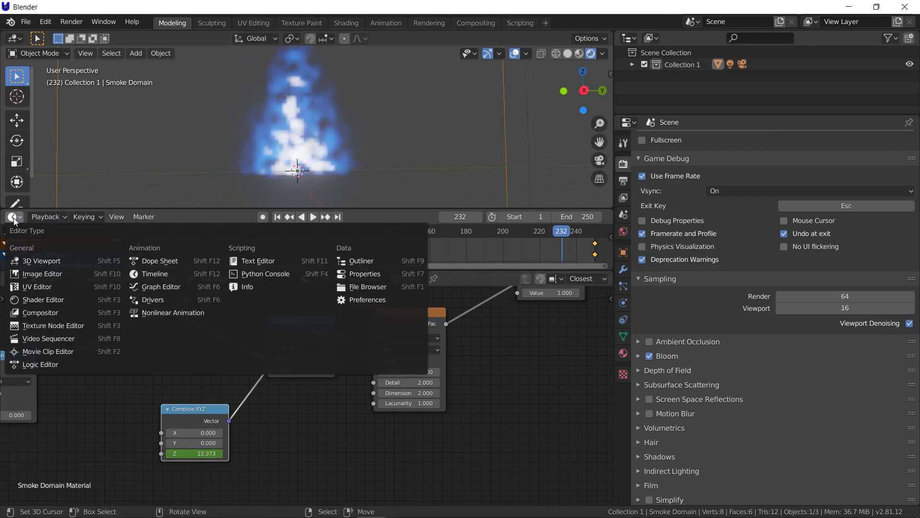
{"action": "left_click", "coordinate": [157, 263]}
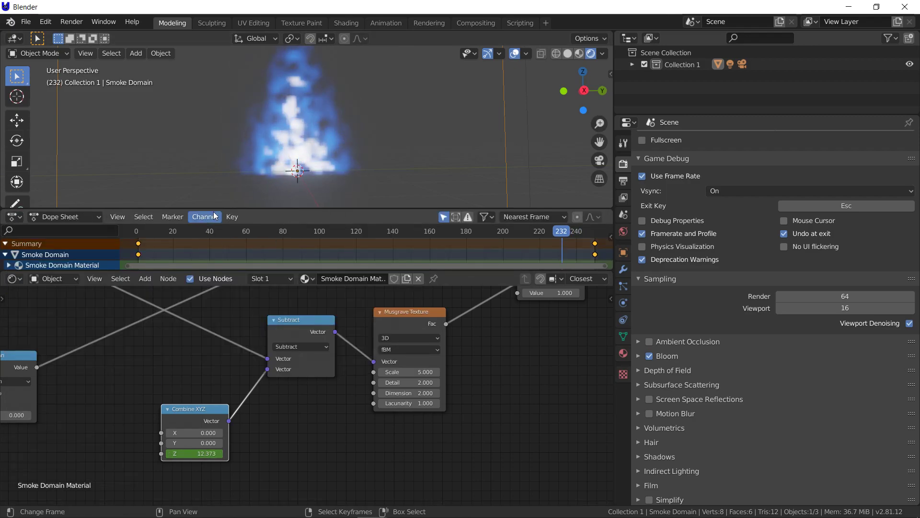
{"action": "left_click", "coordinate": [231, 217]}
{"action": "mouse_move", "coordinate": [259, 386]}
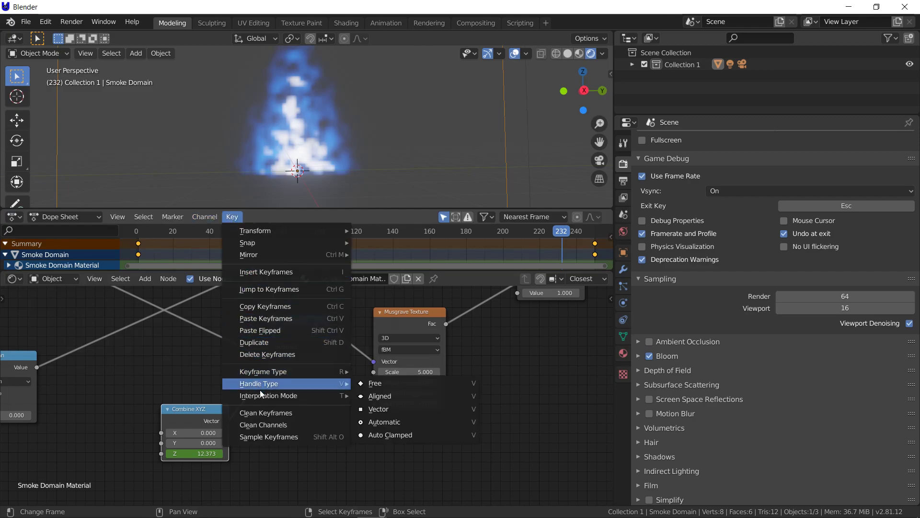
{"action": "mouse_move", "coordinate": [281, 398]}
{"action": "left_click", "coordinate": [370, 421]}
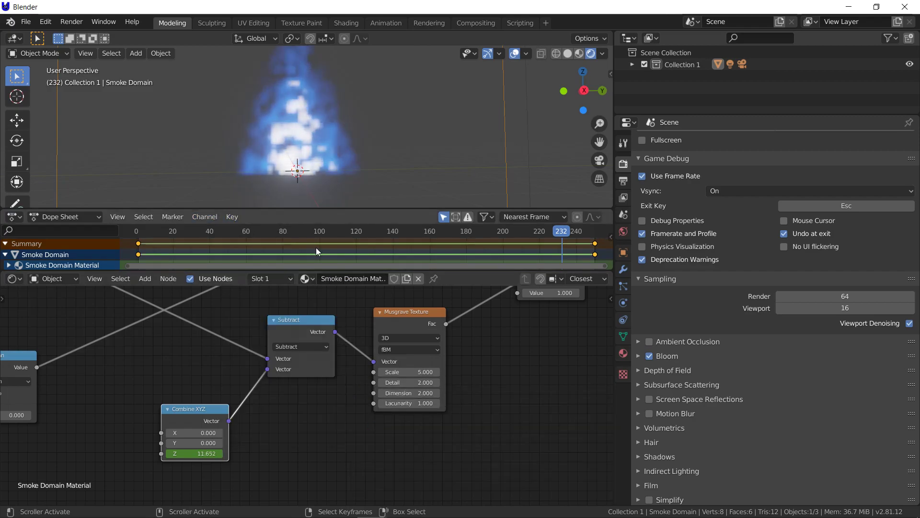
Go to frame 0 and move the first keyframe by -1 frame
{"action": "key", "text": "shift+Left"}
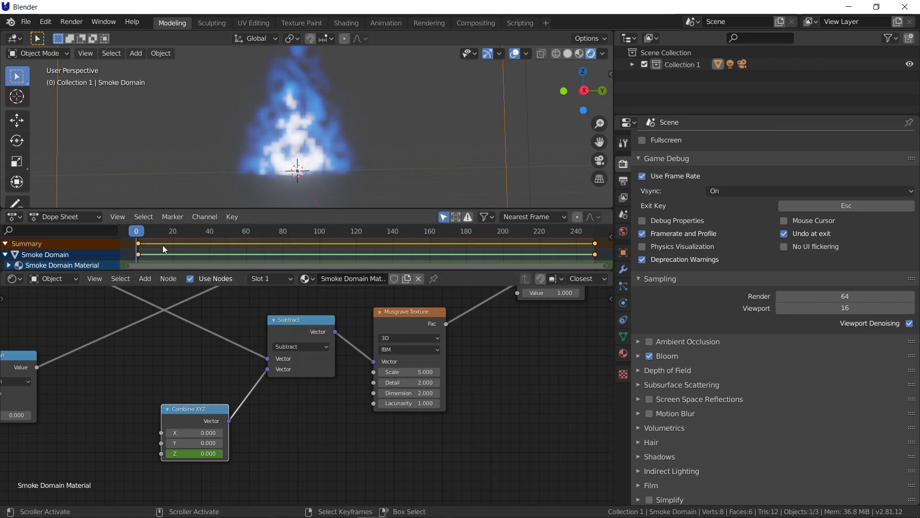
{"action": "left_click", "coordinate": [140, 248]}
{"action": "type", "text": "g"}
{"action": "type", "text": "-1"}
{"action": "key", "text": "Return"}
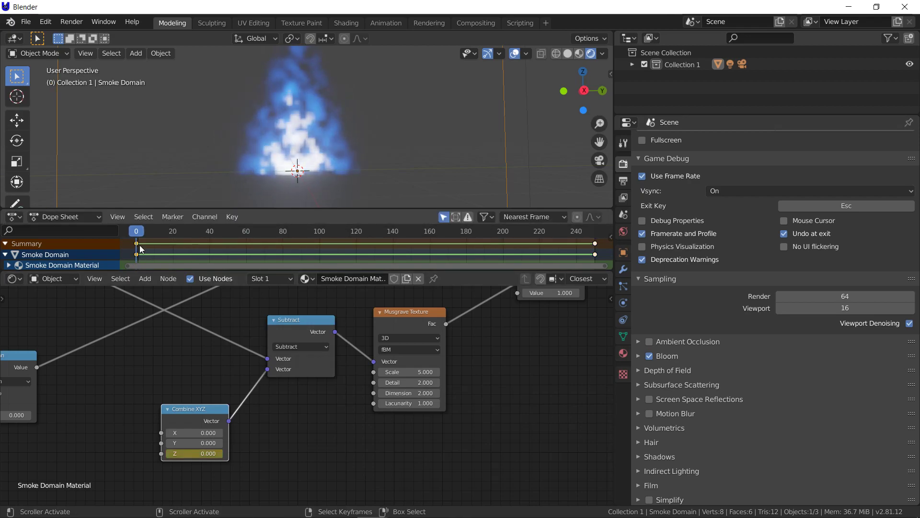
Switch the Dope Sheet area back to the Timeline and play the animation, viewing the plume from farther away and another angle
{"action": "left_click", "coordinate": [65, 217]}
{"action": "left_click", "coordinate": [65, 217]}
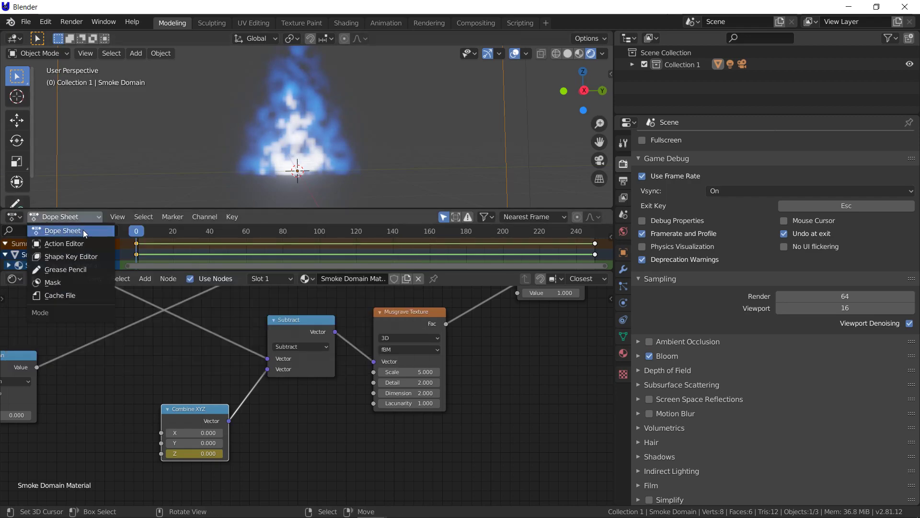
{"action": "left_click", "coordinate": [13, 217]}
{"action": "left_click", "coordinate": [185, 272]}
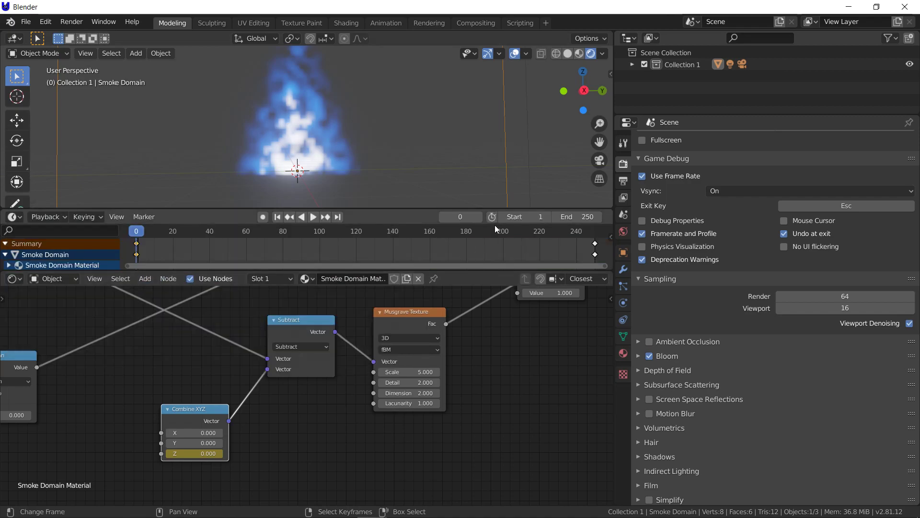
{"action": "left_click", "coordinate": [314, 219]}
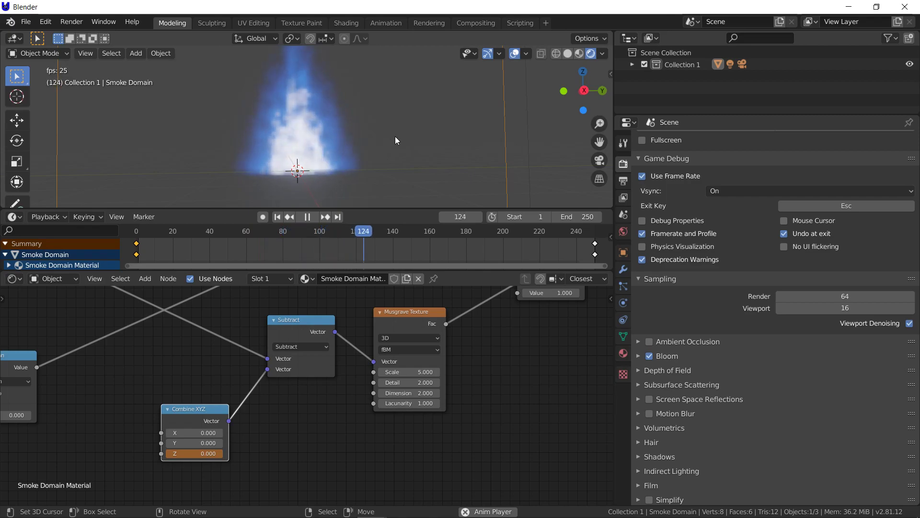
{"action": "scroll", "coordinate": [398, 138], "scroll_direction": "down", "scroll_amount": 1}
{"action": "middle_click_drag", "start_coordinate": [397, 139], "coordinate": [308, 148]}
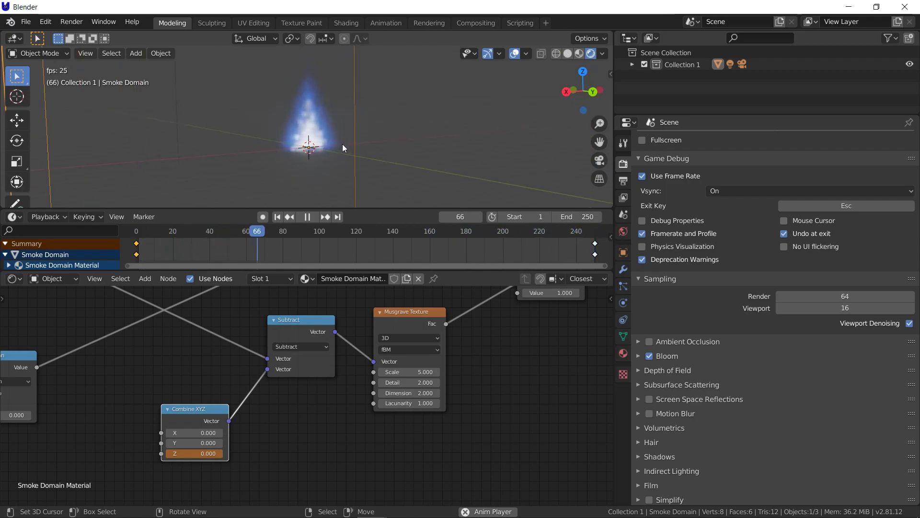
{"action": "key", "text": "Escape"}
Look through the active camera and render a still image of frame 0, closing the render result after viewing
{"action": "left_click", "coordinate": [85, 53]}
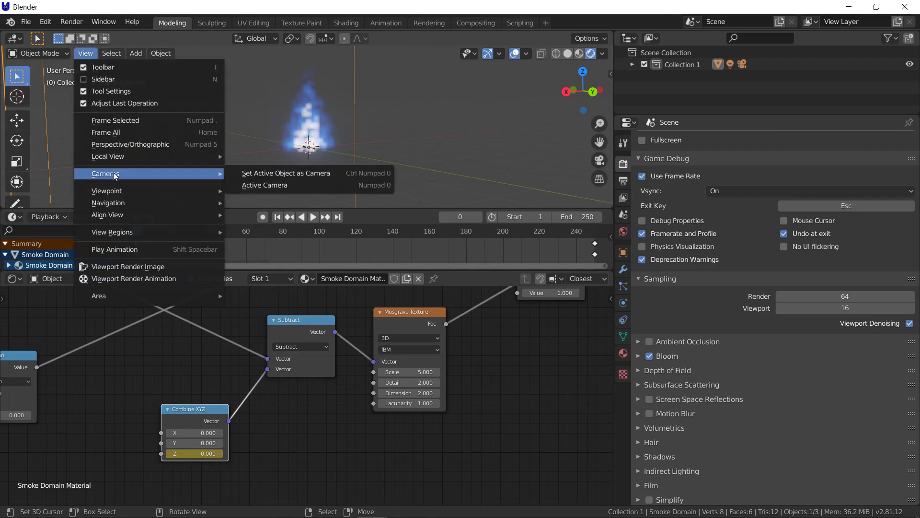
{"action": "key", "text": "KP_0"}
{"action": "left_click", "coordinate": [71, 22]}
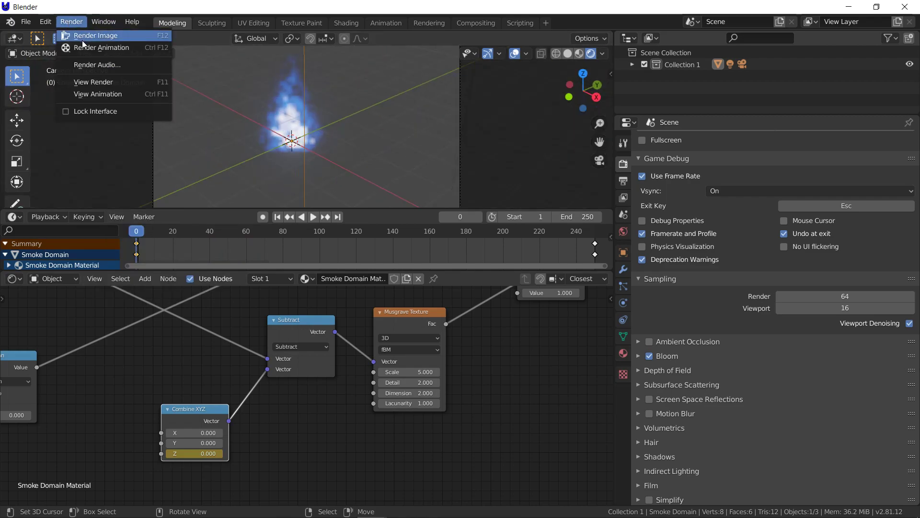
{"action": "left_click", "coordinate": [82, 37]}
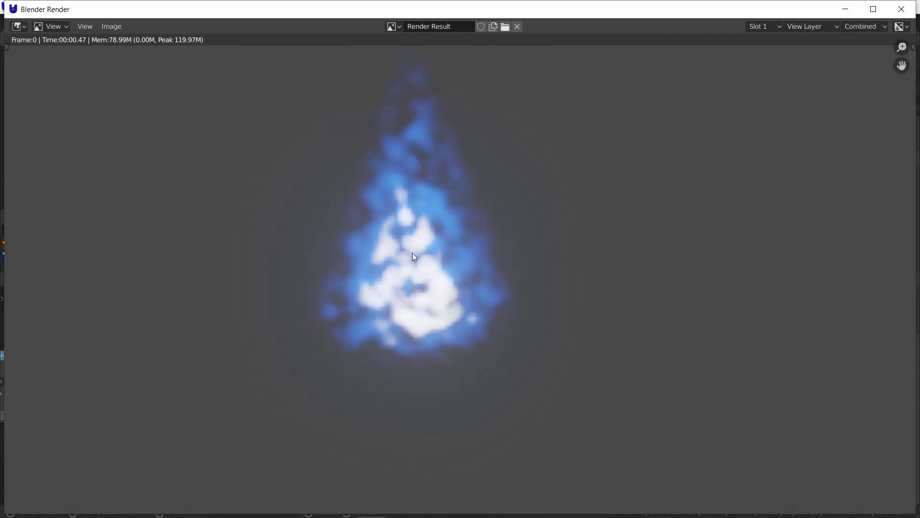
{"action": "key", "text": "Escape"}
Set the Emission node's Strength to 122 and play back the brighter plume up close
{"action": "middle_click_drag", "start_coordinate": [509, 349], "coordinate": [453, 413]}
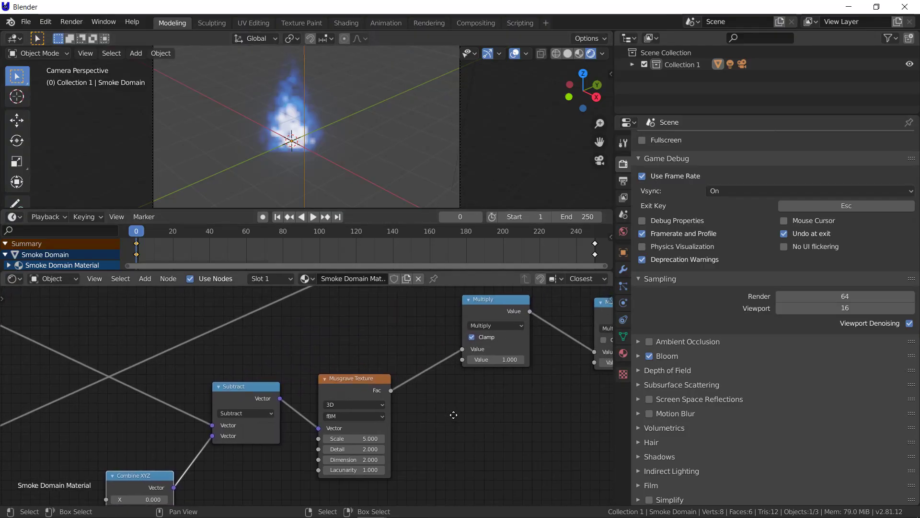
{"action": "middle_click_drag", "start_coordinate": [530, 390], "coordinate": [272, 412]}
{"action": "middle_click_drag", "start_coordinate": [452, 350], "coordinate": [318, 460]}
{"action": "scroll", "coordinate": [510, 403], "scroll_direction": "down", "scroll_amount": 2}
{"action": "middle_click_drag", "start_coordinate": [511, 404], "coordinate": [214, 406]}
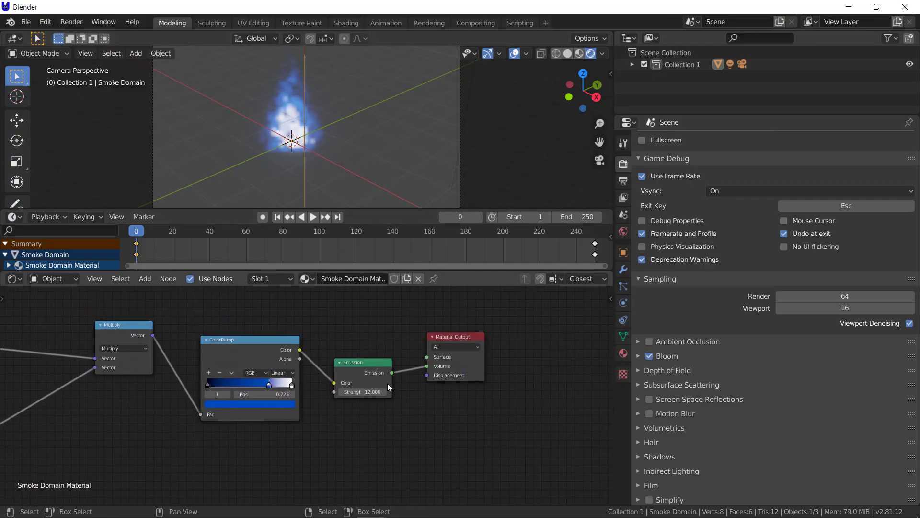
{"action": "type", "text": "2"}
{"action": "key", "text": "Return"}
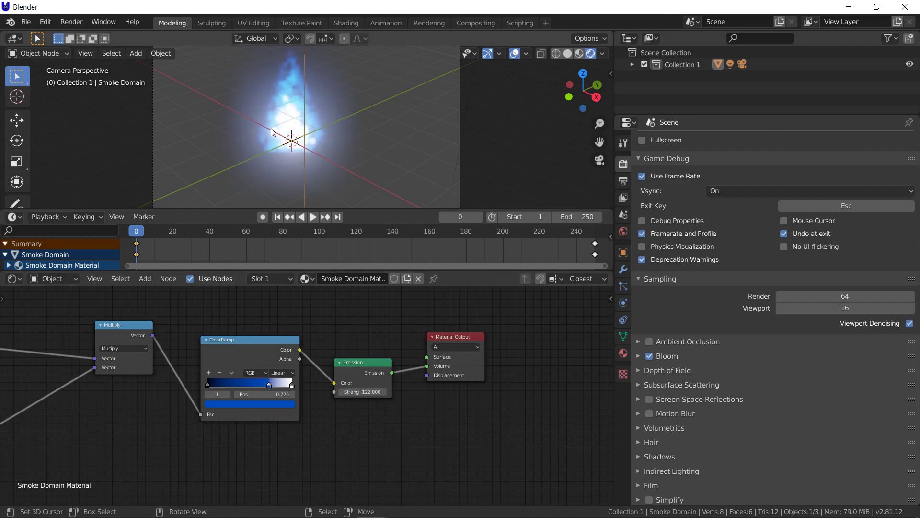
{"action": "left_click", "coordinate": [313, 217]}
{"action": "scroll", "coordinate": [319, 132], "scroll_direction": "up", "scroll_amount": 3}
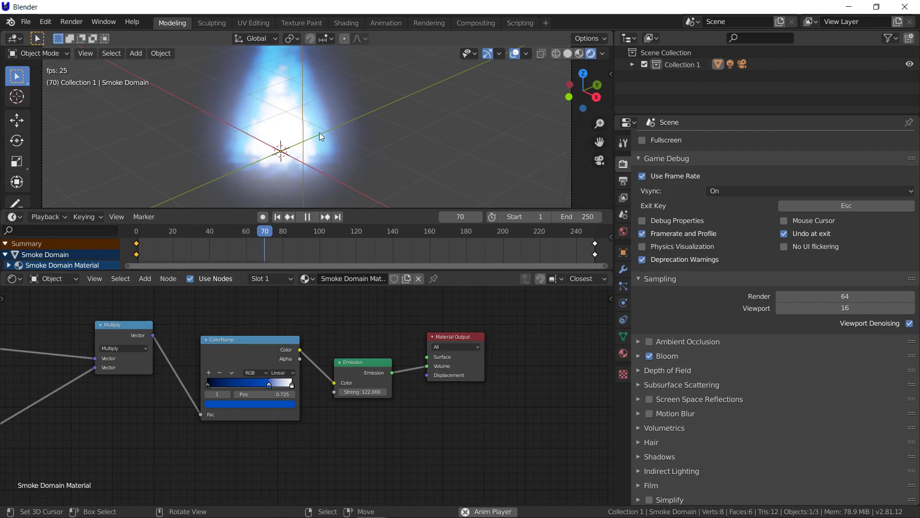
{"action": "key", "text": "Escape"}
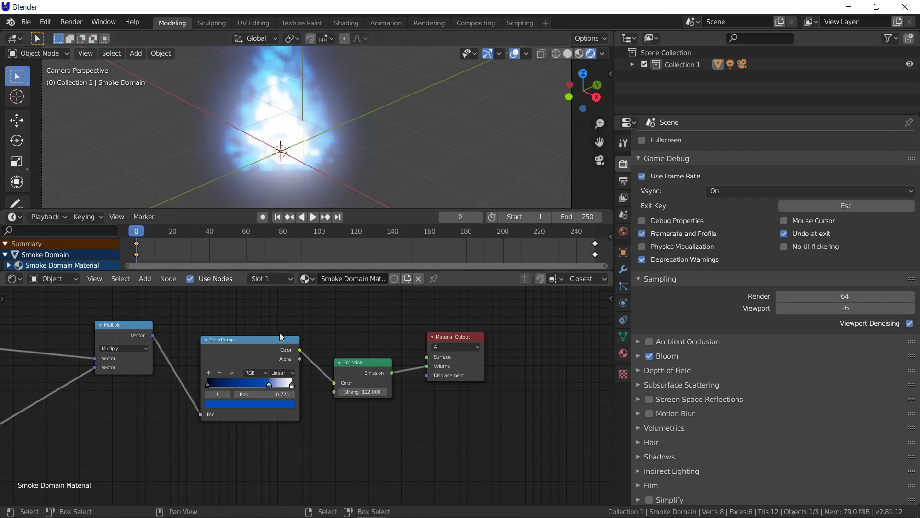
Make room after the Emission node and insert an Add Shader between Emission and the Material Output's Volume input
{"action": "left_click_drag", "start_coordinate": [451, 336], "coordinate": [515, 325]}
{"action": "left_click_drag", "start_coordinate": [357, 362], "coordinate": [391, 352]}
{"action": "scroll", "coordinate": [387, 353], "scroll_direction": "down", "scroll_amount": 3}
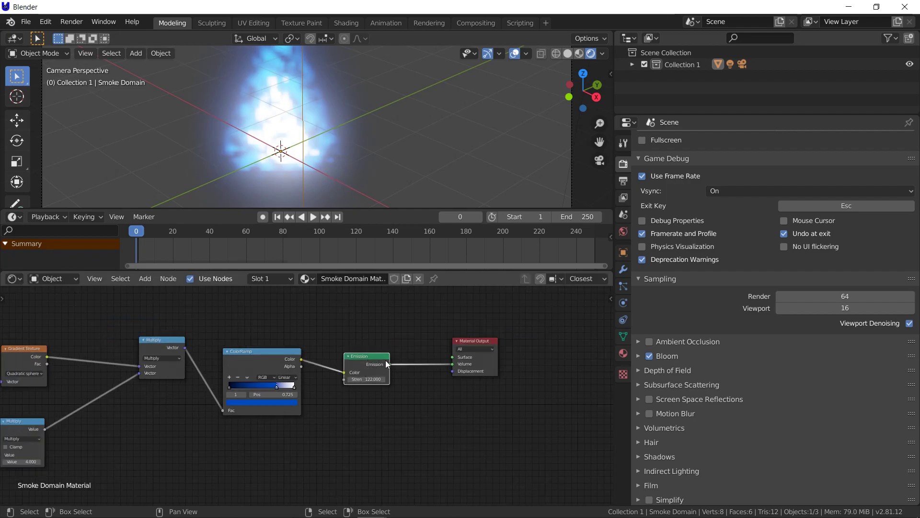
{"action": "left_click", "coordinate": [145, 279]}
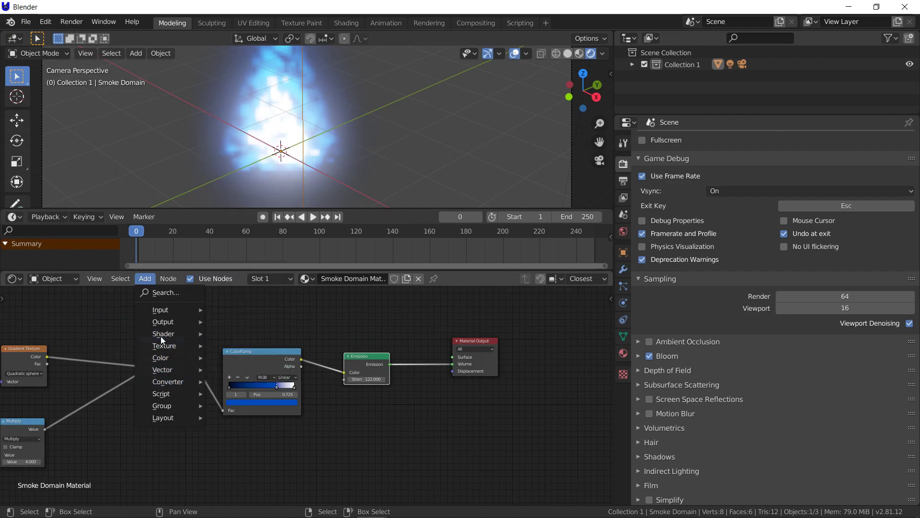
{"action": "mouse_move", "coordinate": [168, 334]}
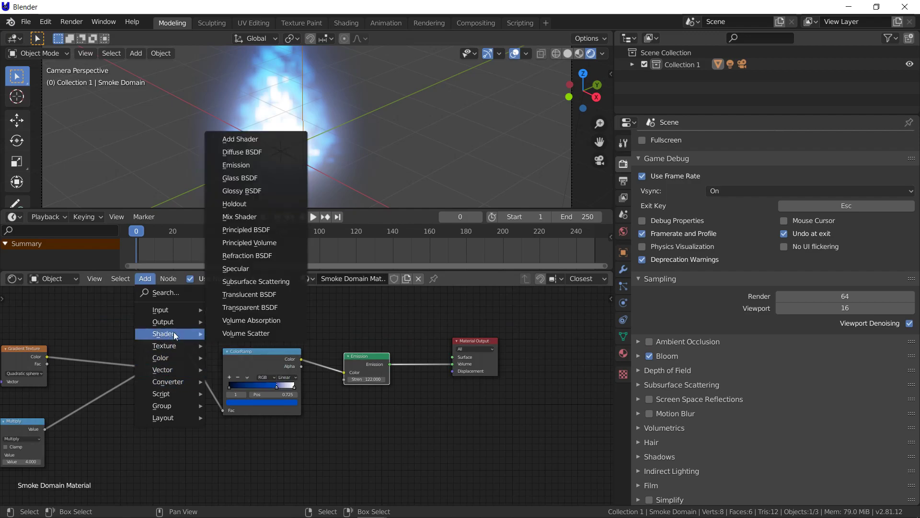
{"action": "left_click", "coordinate": [255, 138]}
{"action": "left_click", "coordinate": [439, 365]}
Add a Transparent BSDF below the Emission node and connect it to the Add Shader's second Shader input
{"action": "left_click", "coordinate": [150, 280]}
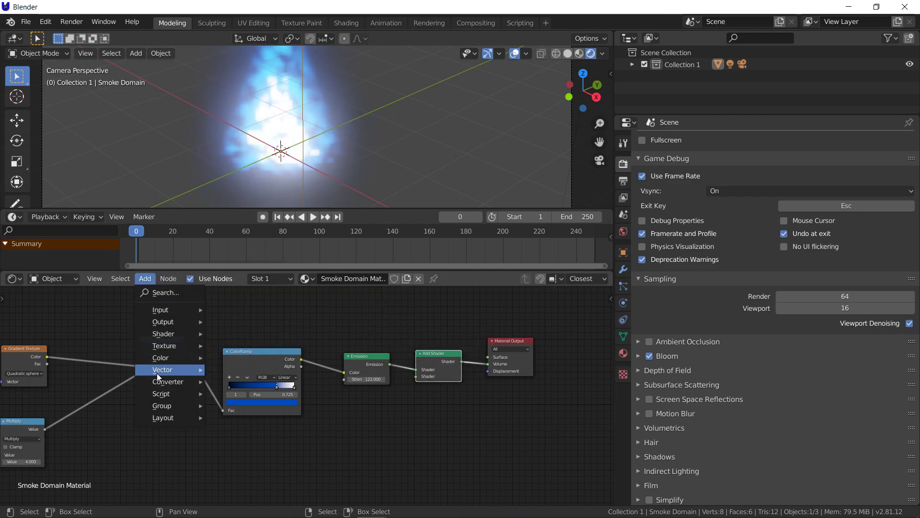
{"action": "mouse_move", "coordinate": [168, 336]}
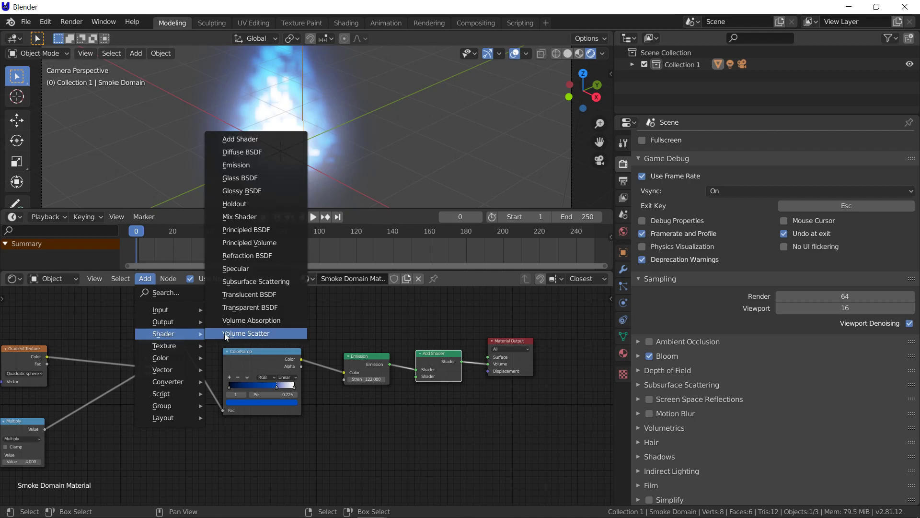
{"action": "left_click", "coordinate": [249, 307]}
{"action": "left_click", "coordinate": [355, 413]}
{"action": "left_click_drag", "start_coordinate": [376, 416], "coordinate": [415, 376]}
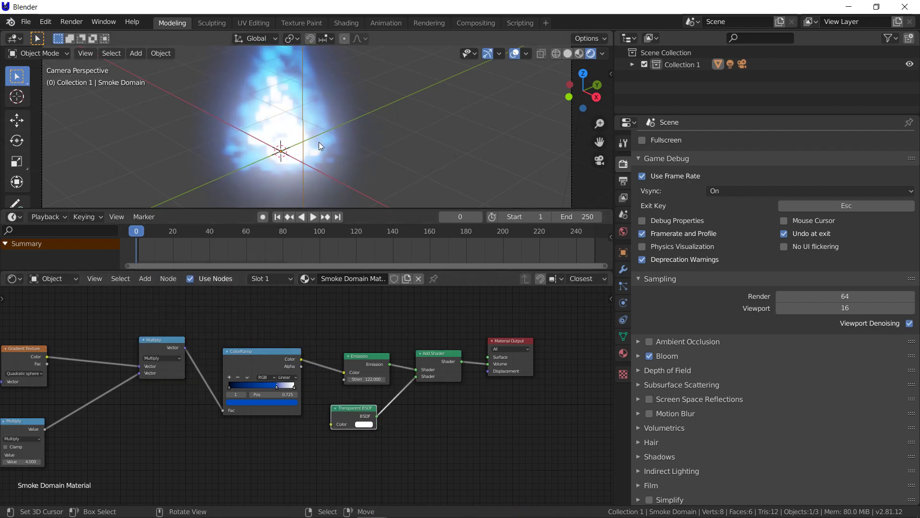
Add a cube mesh to the scene and move it along the global X and Y axes to stand behind the plume
{"action": "left_click", "coordinate": [146, 55]}
{"action": "mouse_move", "coordinate": [158, 70]}
{"action": "left_click", "coordinate": [249, 84]}
{"action": "middle_click_drag", "start_coordinate": [335, 144], "coordinate": [318, 155]}
{"action": "key", "text": "g"}
{"action": "key", "text": "x"}
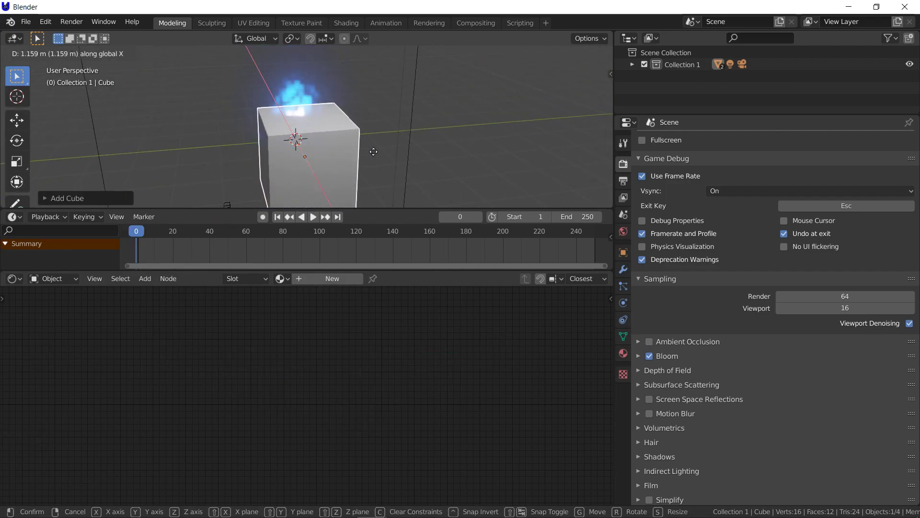
{"action": "key", "text": "y"}
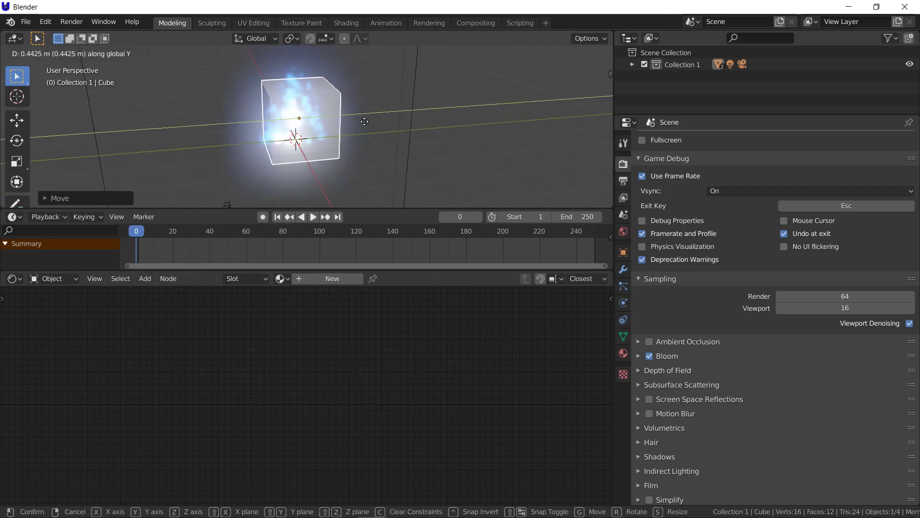
{"action": "left_click", "coordinate": [378, 124]}
Play the animation to examine the plume against the cube from different angles, stopping playback after viewing
{"action": "scroll", "coordinate": [333, 139], "scroll_direction": "up", "scroll_amount": 2}
{"action": "middle_click_drag", "start_coordinate": [311, 135], "coordinate": [351, 135]}
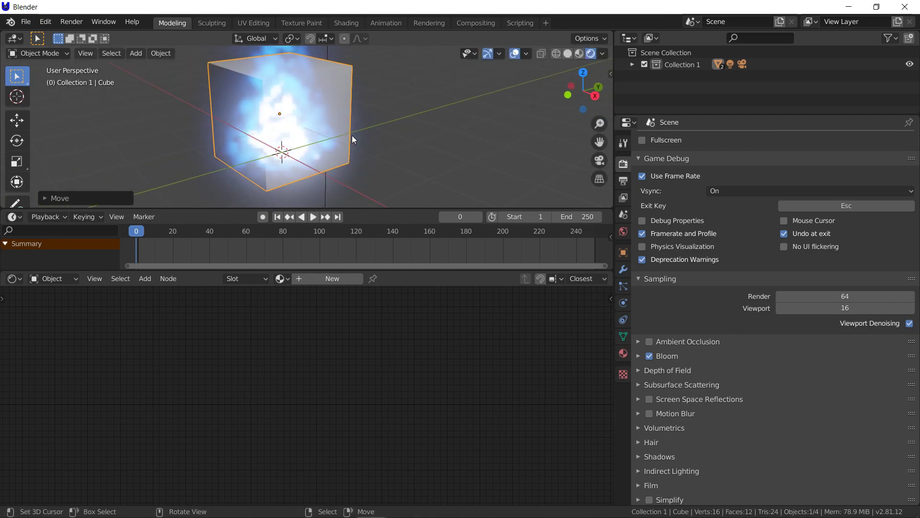
{"action": "left_click", "coordinate": [313, 217]}
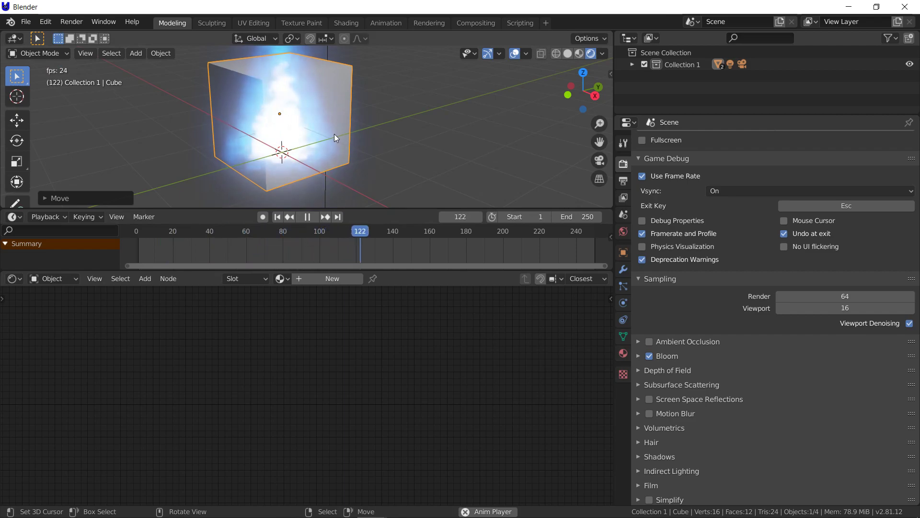
{"action": "mouse_move", "coordinate": [287, 153]}
{"action": "middle_mouse_down"}
{"action": "mouse_move", "coordinate": [344, 140]}
{"action": "mouse_move", "coordinate": [237, 146]}
{"action": "mouse_move", "coordinate": [342, 140]}
{"action": "mouse_move", "coordinate": [292, 137]}
{"action": "middle_mouse_up"}
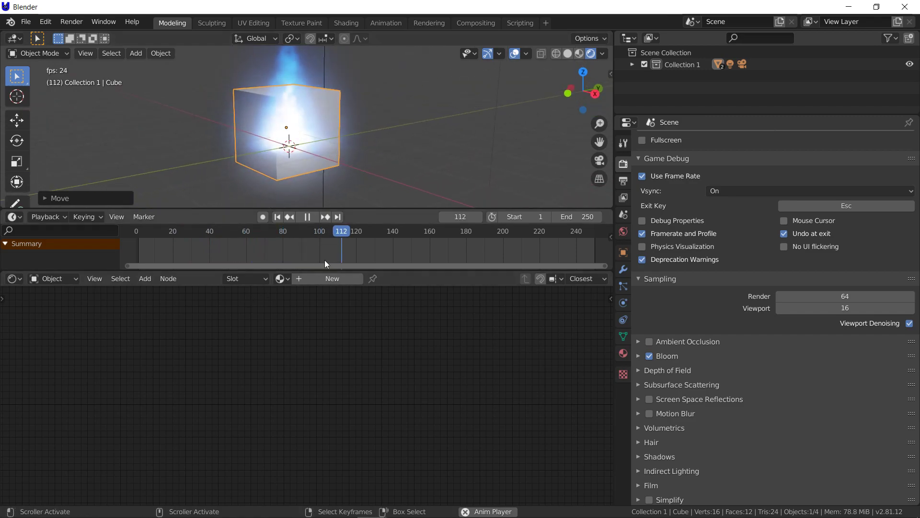
{"action": "left_click", "coordinate": [307, 217]}
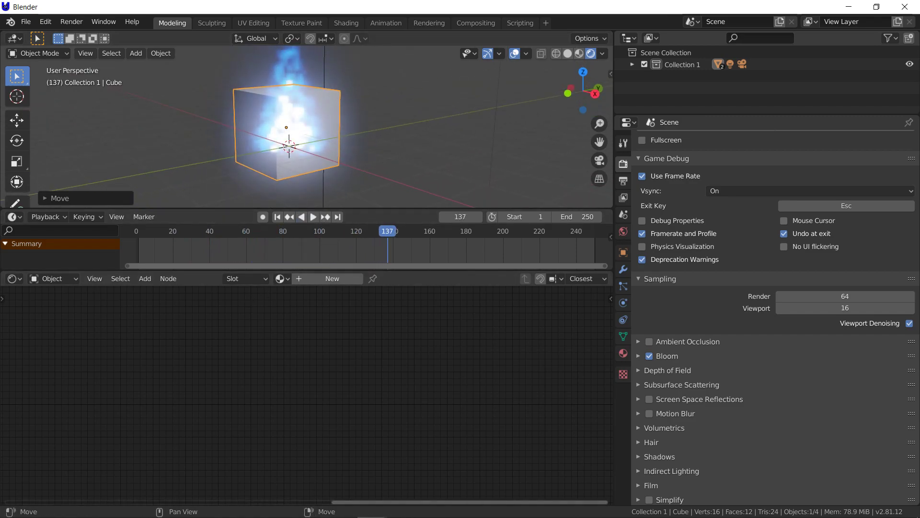